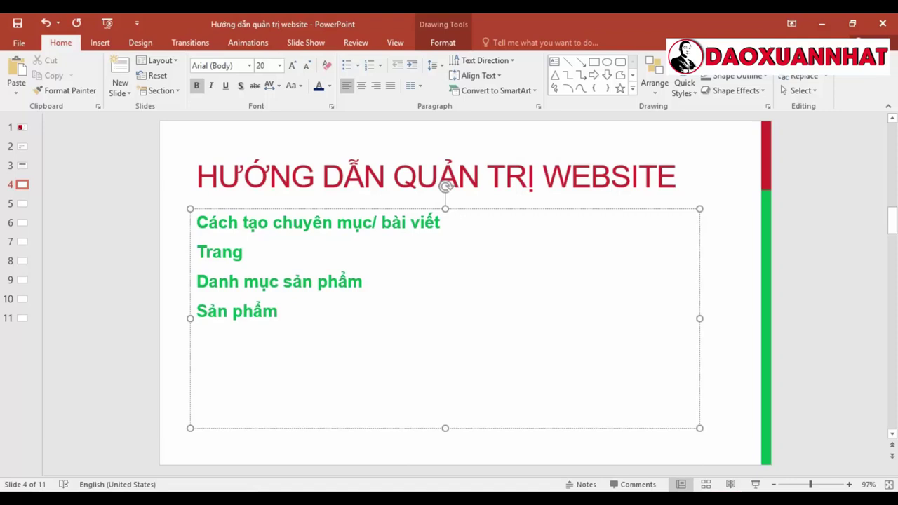
- Add the line "Tạo – thêm – bớt menu" below "Sản phẩm" in the slide's text box
{"action": "type", "text": "Tạo - thêm - bớt"}
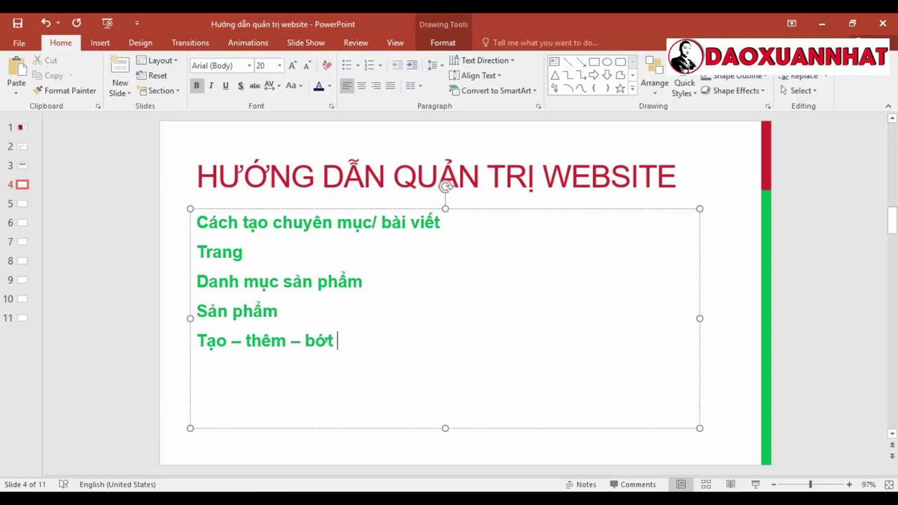
{"action": "type", "text": " menu"}
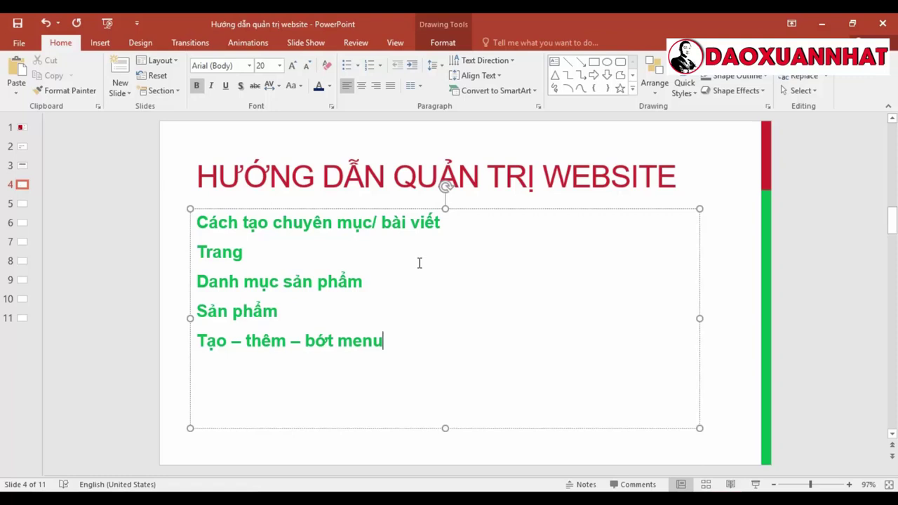
{"action": "left_click", "coordinate": [275, 223]}
- Switch to the WordPress dashboard in Chrome and open the post categories page (Chuyên mục)
{"action": "left_click", "coordinate": [472, 489]}
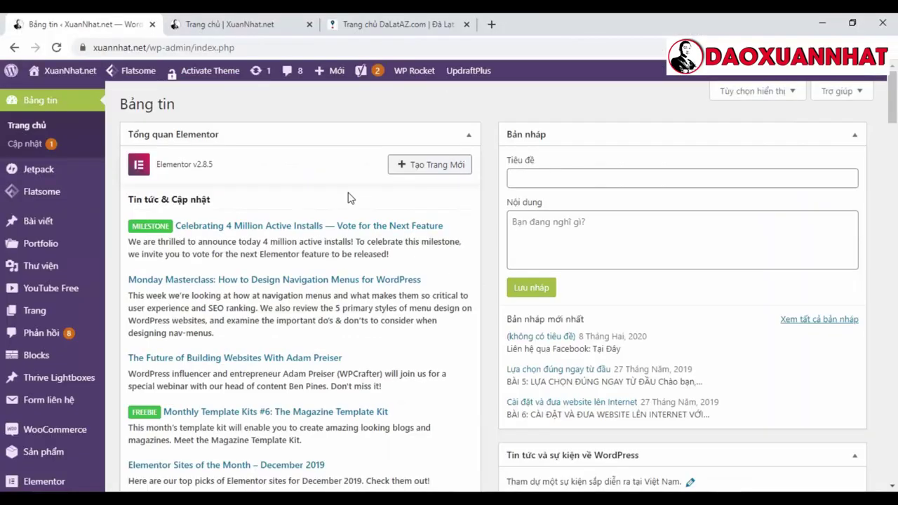
{"action": "mouse_move", "coordinate": [41, 222]}
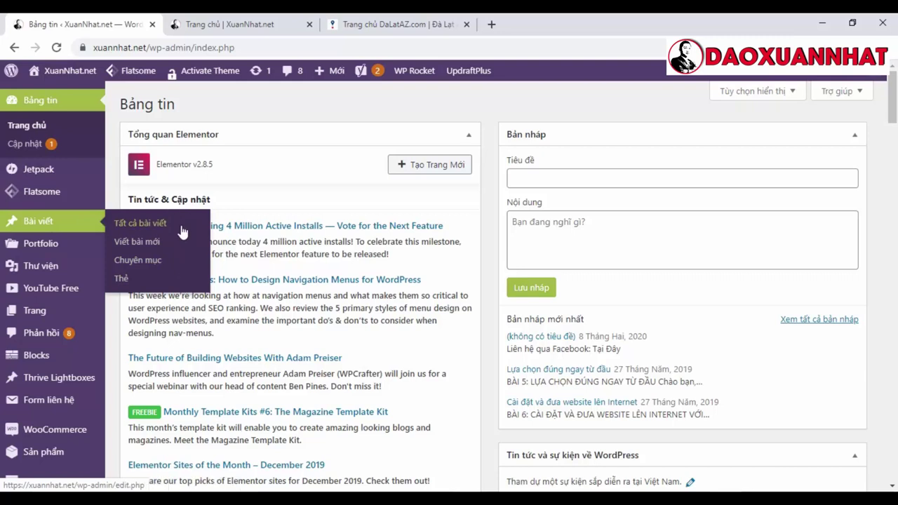
{"action": "left_click", "coordinate": [148, 261]}
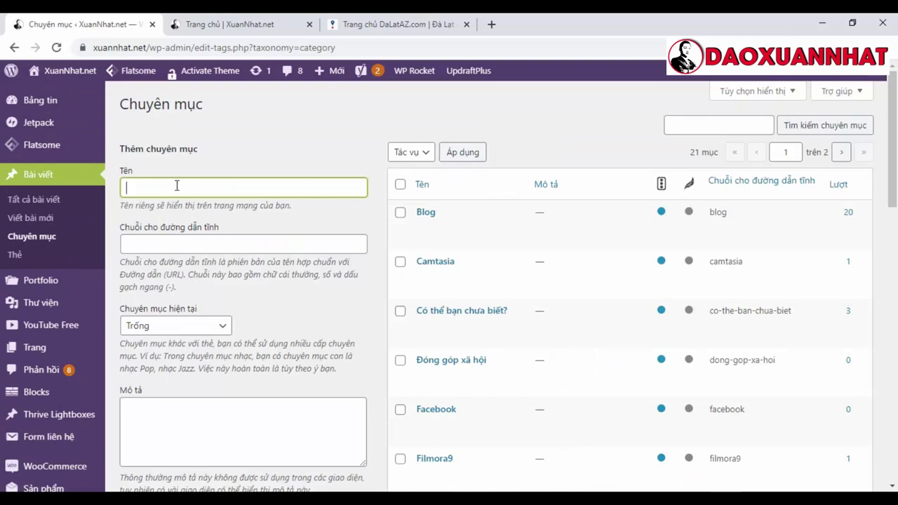
- Add a new post category named "Hướng dẫn" with no parent category
{"action": "type", "text": "Hướng daẫn"}
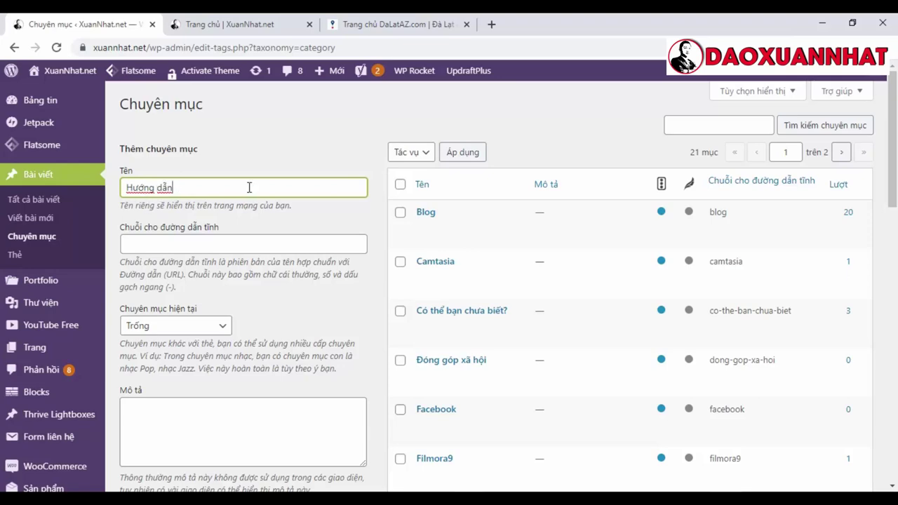
{"action": "scroll", "coordinate": [250, 187], "scroll_direction": "down", "scroll_amount": 5}
{"action": "scroll", "coordinate": [254, 203], "scroll_direction": "up", "scroll_amount": 2}
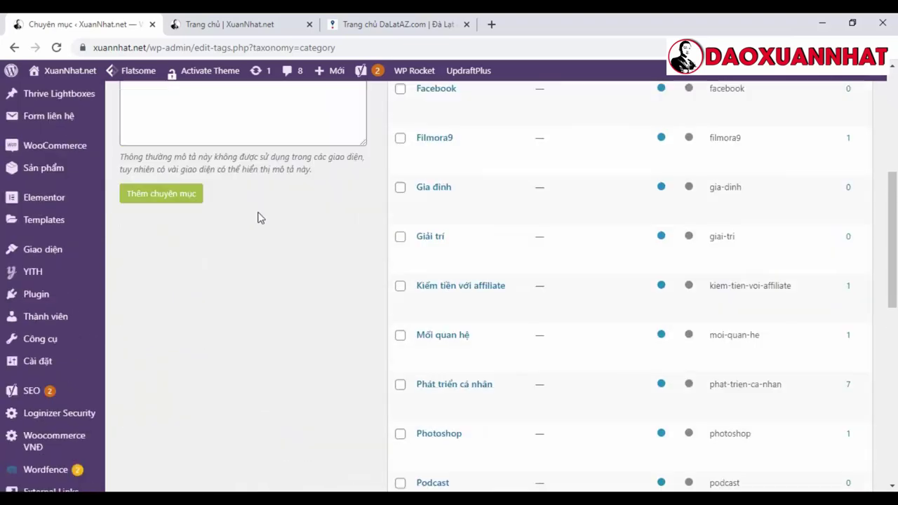
{"action": "left_click", "coordinate": [158, 252]}
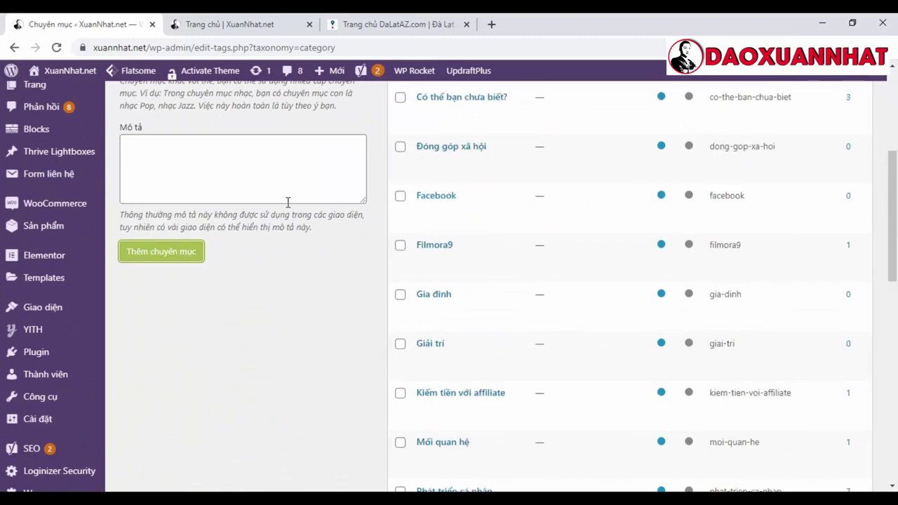
{"action": "scroll", "coordinate": [288, 202], "scroll_direction": "up", "scroll_amount": 3}
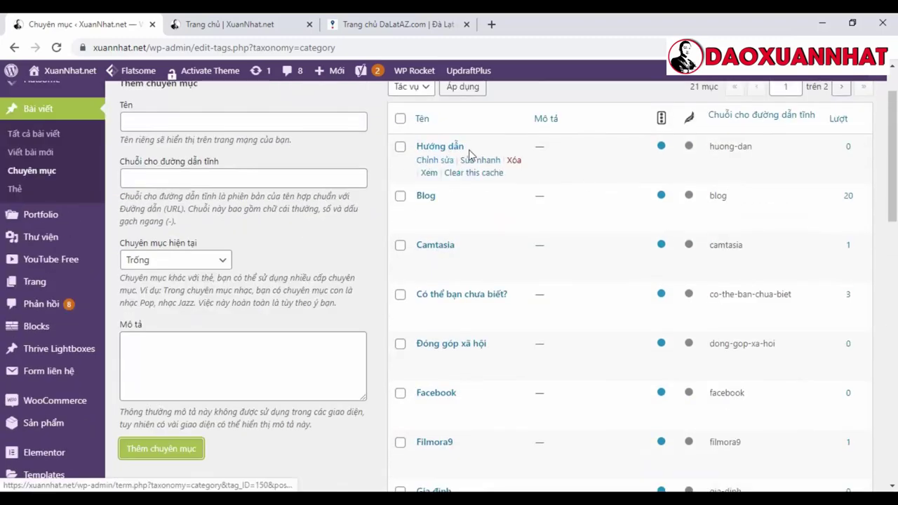
{"action": "scroll", "coordinate": [228, 188], "scroll_direction": "up", "scroll_amount": 1}
{"action": "left_click", "coordinate": [229, 188]}
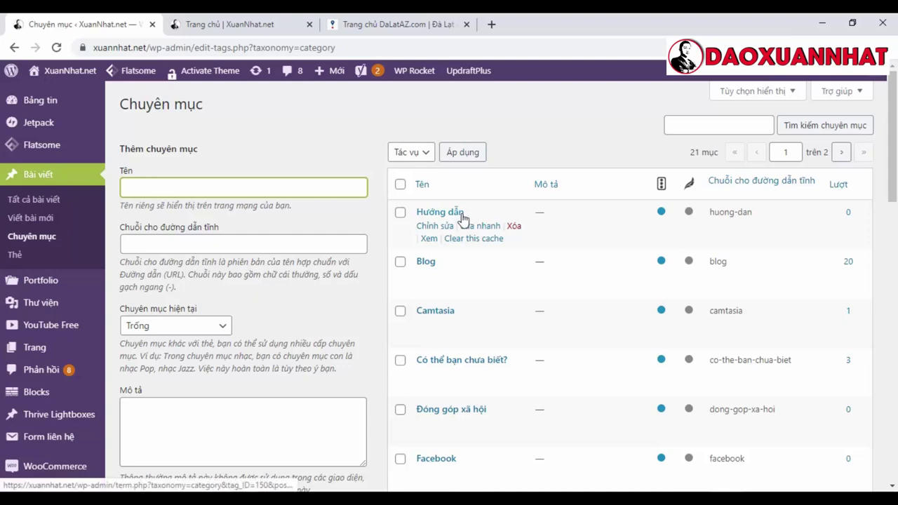
- Start a new post and give it the title "Hướng dẫn quản trị website"
{"action": "left_click", "coordinate": [43, 222]}
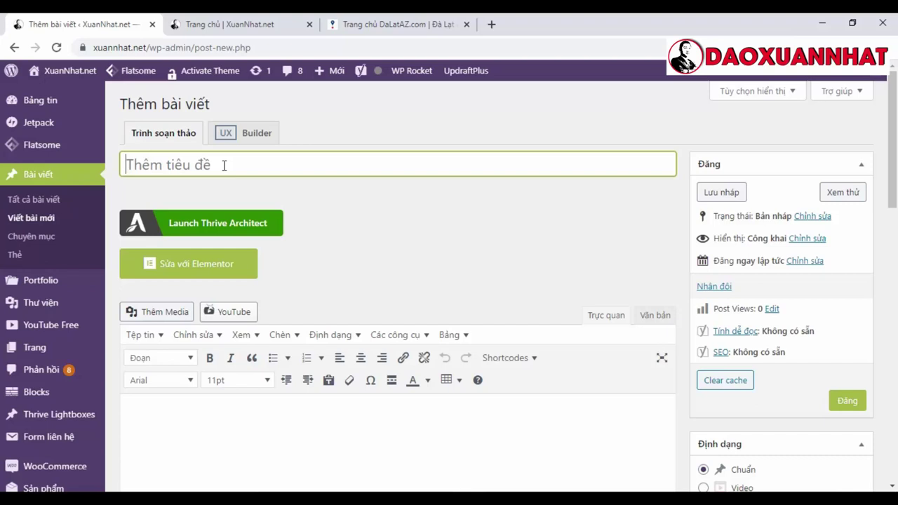
{"action": "type", "text": "Huongs daa"}
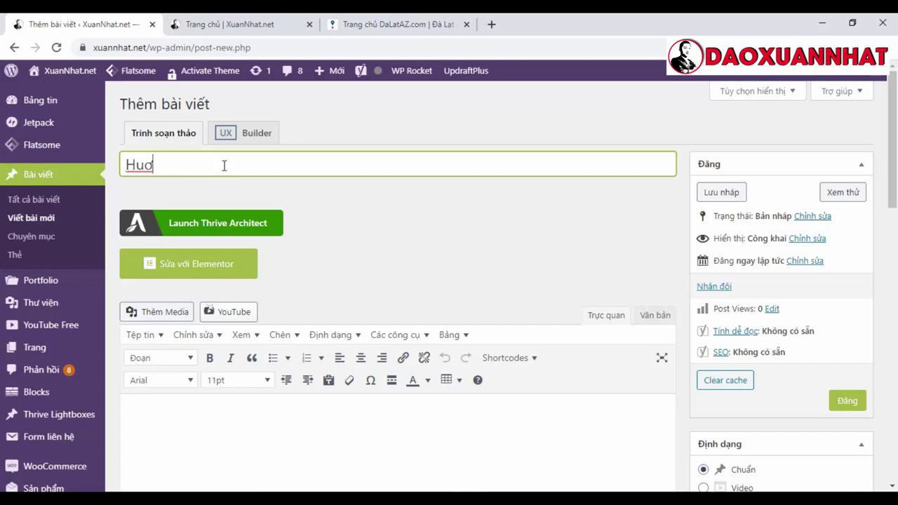
{"action": "type", "text": "xn quanr tr"}
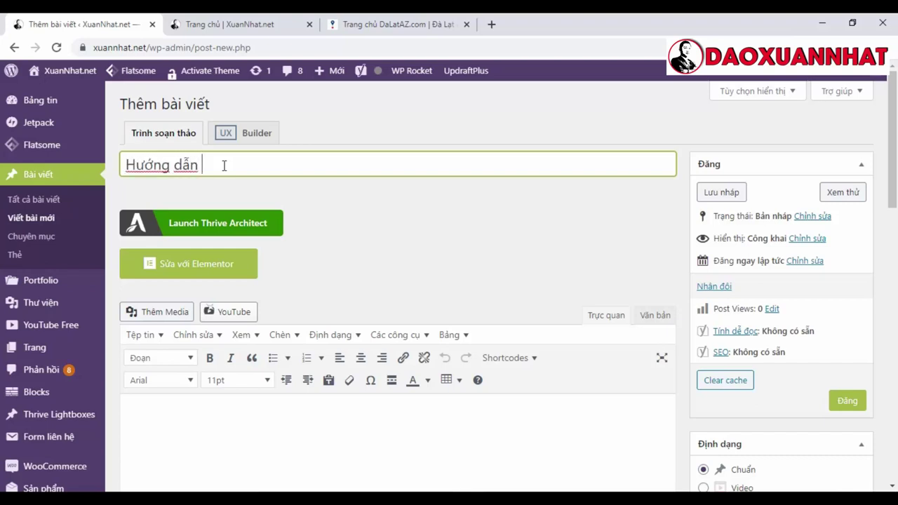
{"action": "type", "text": "i"}
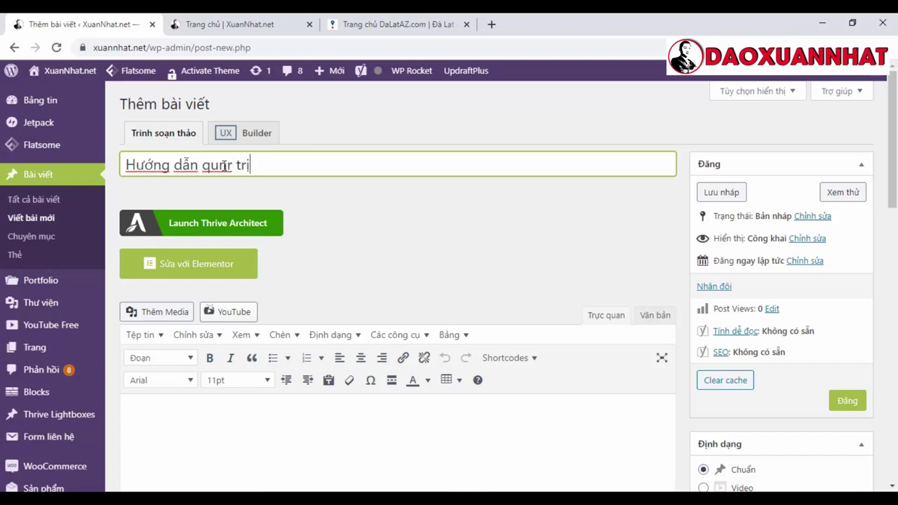
{"action": "type", "text": " website"}
{"action": "left_click", "coordinate": [224, 165]}
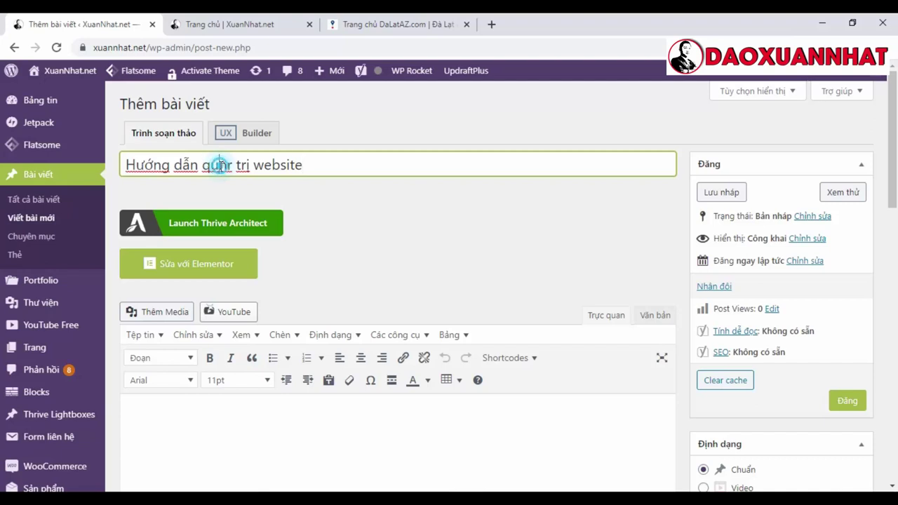
{"action": "double_click", "coordinate": [221, 165]}
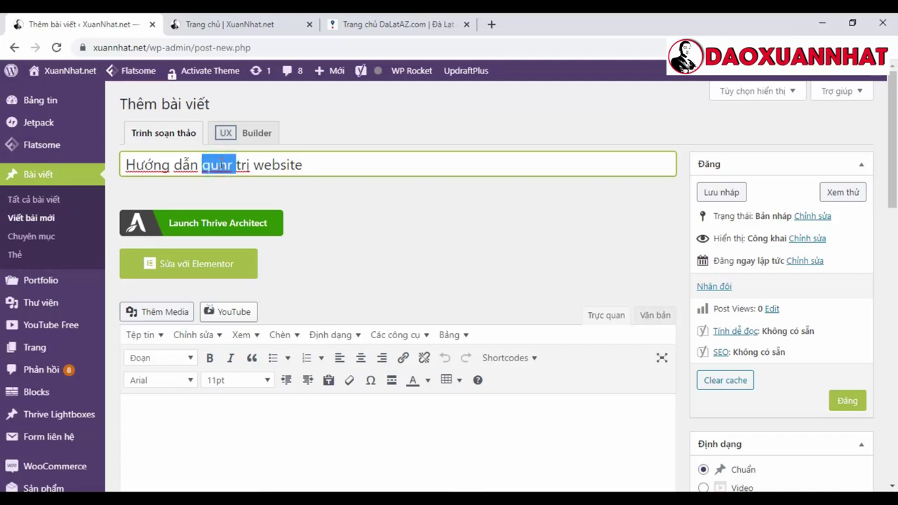
{"action": "type", "text": "quản"}
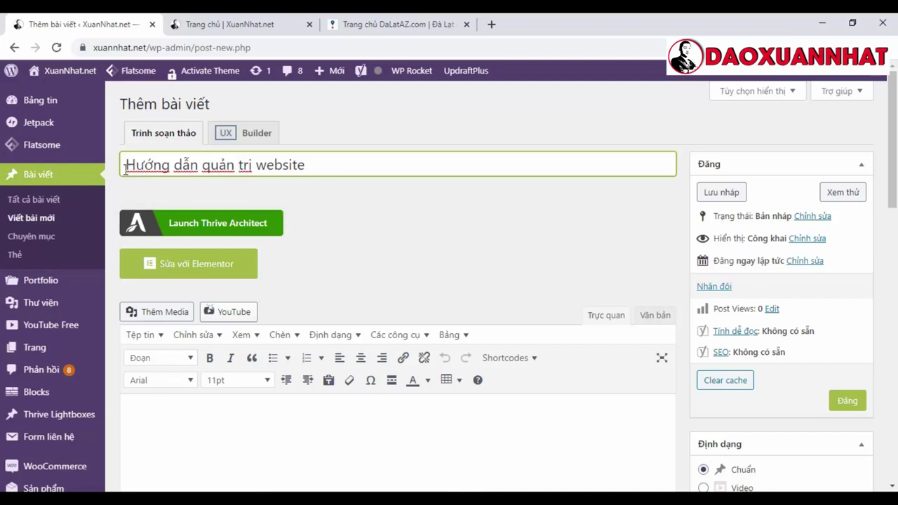
{"action": "left_click_drag", "start_coordinate": [125, 170], "coordinate": [325, 170]}
{"action": "left_click", "coordinate": [394, 204]}
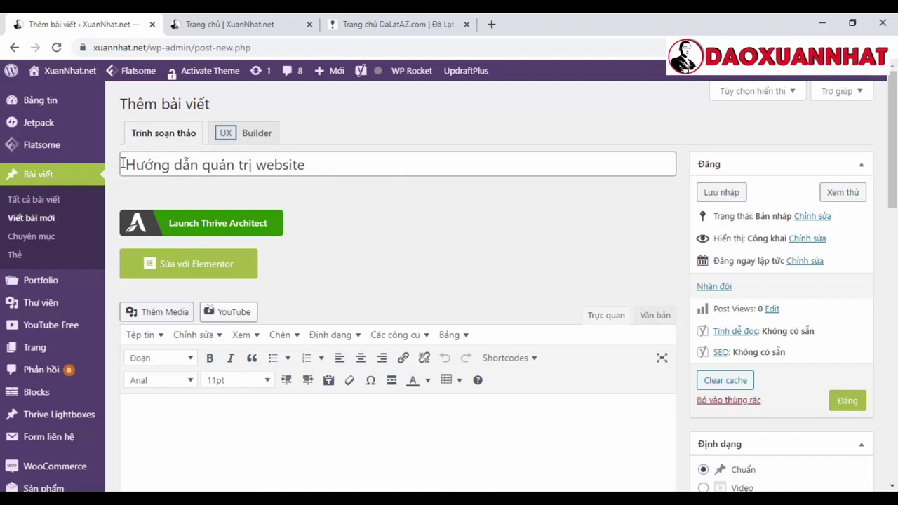
{"action": "left_click_drag", "start_coordinate": [122, 164], "coordinate": [330, 163]}
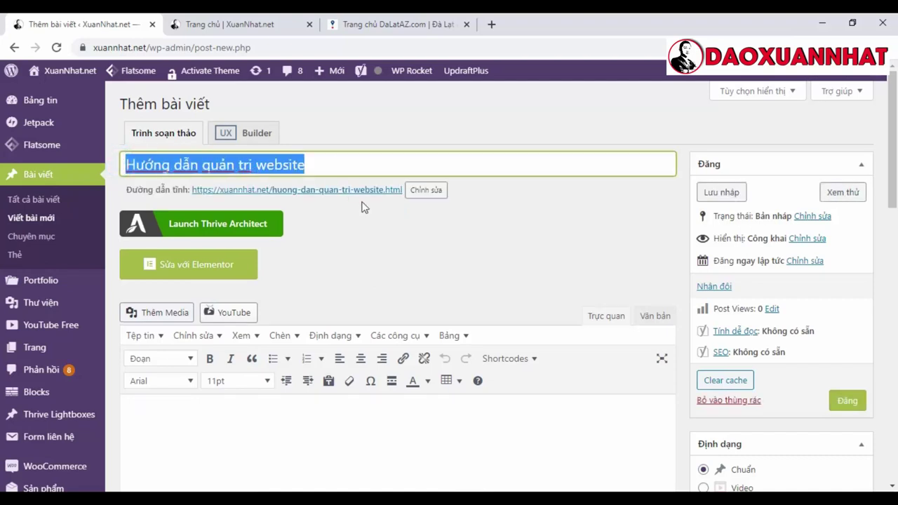
{"action": "left_click", "coordinate": [362, 205]}
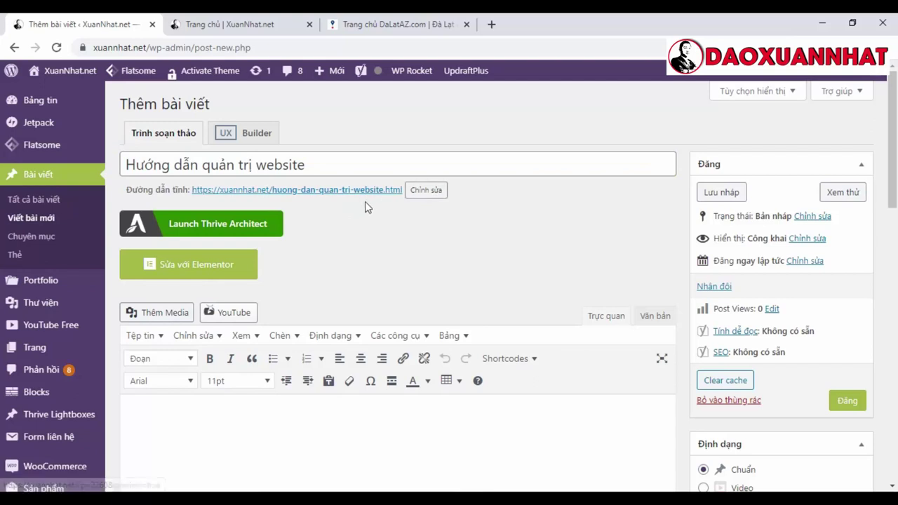
- Copy the post title "Hướng dẫn quản trị website" into the post body as its first line
{"action": "scroll", "coordinate": [409, 321], "scroll_direction": "down", "scroll_amount": 1}
{"action": "left_click", "coordinate": [357, 362]}
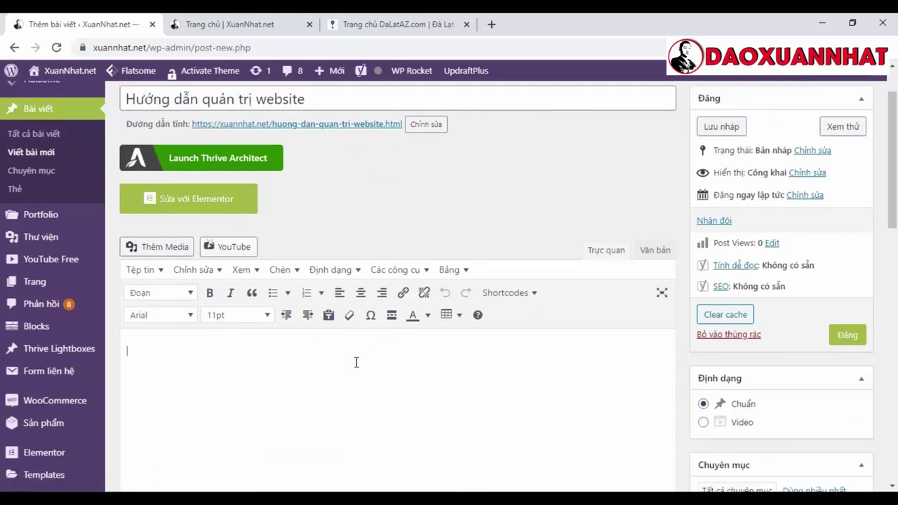
{"action": "left_click_drag", "start_coordinate": [333, 101], "coordinate": [123, 104]}
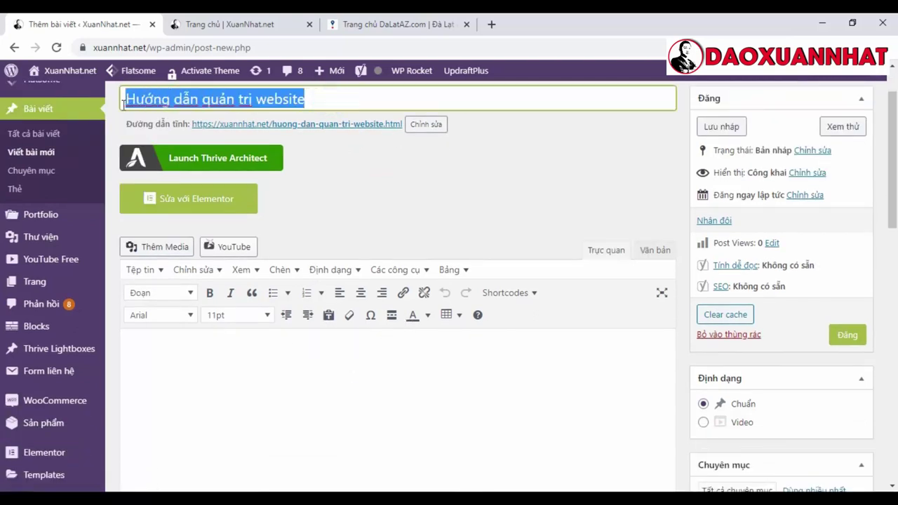
{"action": "key", "text": "ctrl+c"}
{"action": "left_click", "coordinate": [167, 343]}
{"action": "key", "text": "ctrl+v"}
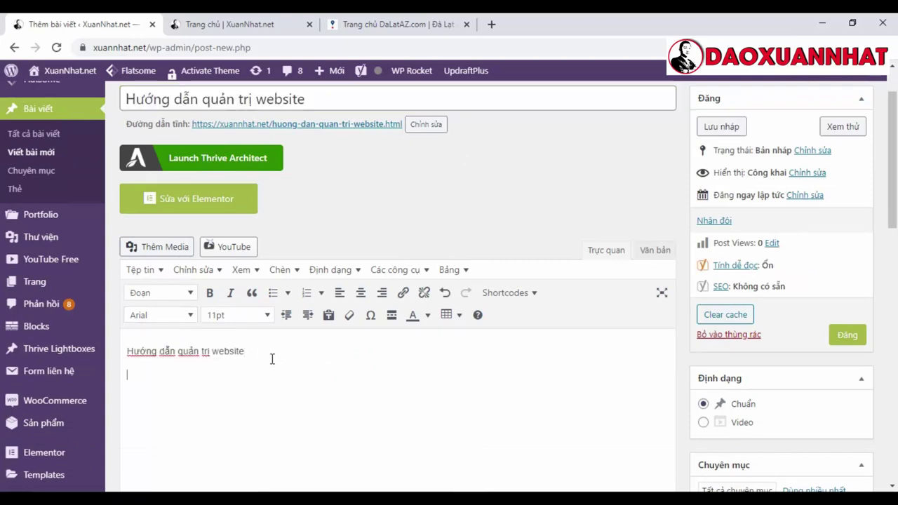
- Write the lines "Nội dung 1", "Nội dung 2" and "Kết luận" as separate paragraphs below the first body line
{"action": "type", "text": "Nội"}
{"action": "key", "text": "BackSpace"}
{"action": "key", "text": "BackSpace"}
{"action": "key", "text": "BackSpace"}
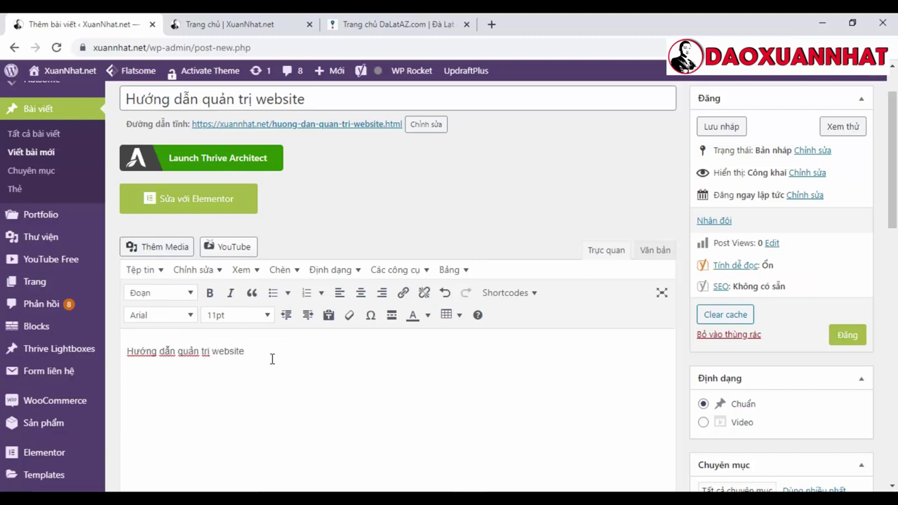
{"action": "type", "text": "Nội dung 1 Nộ"}
{"action": "type", "text": "i "}
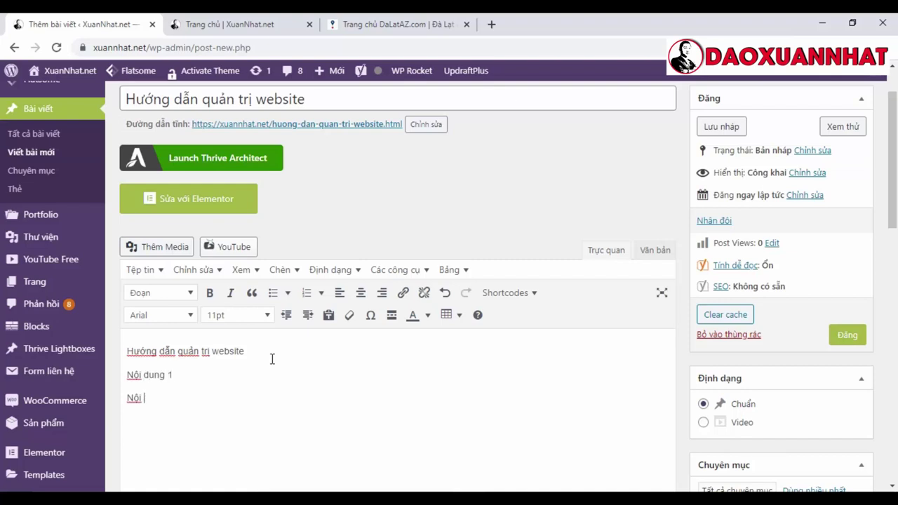
{"action": "type", "text": "dung 2 K"}
{"action": "type", "text": "ết uân"}
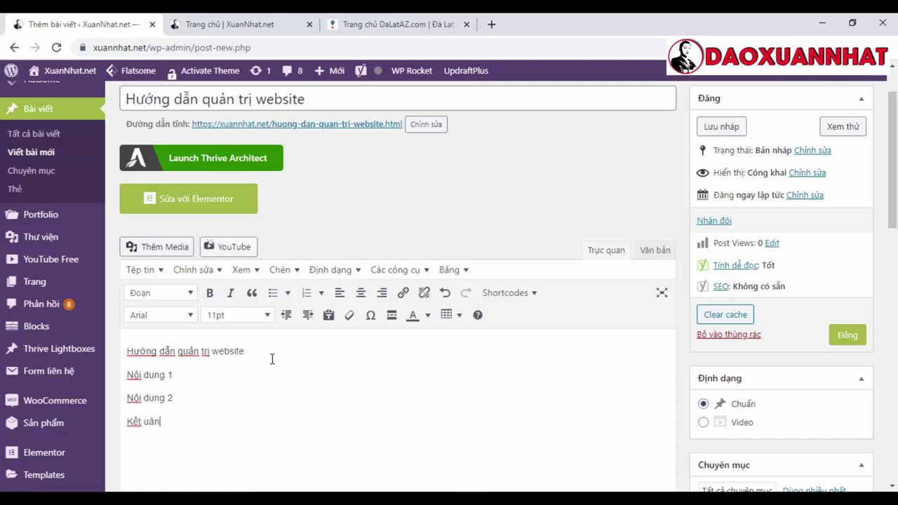
{"action": "key", "text": "BackSpace"}
{"action": "key", "text": "BackSpace"}
- Format the body line "Hướng dẫn quản trị website" as heading level 2 (Tiêu đề 2)
{"action": "left_click_drag", "start_coordinate": [275, 349], "coordinate": [106, 357]}
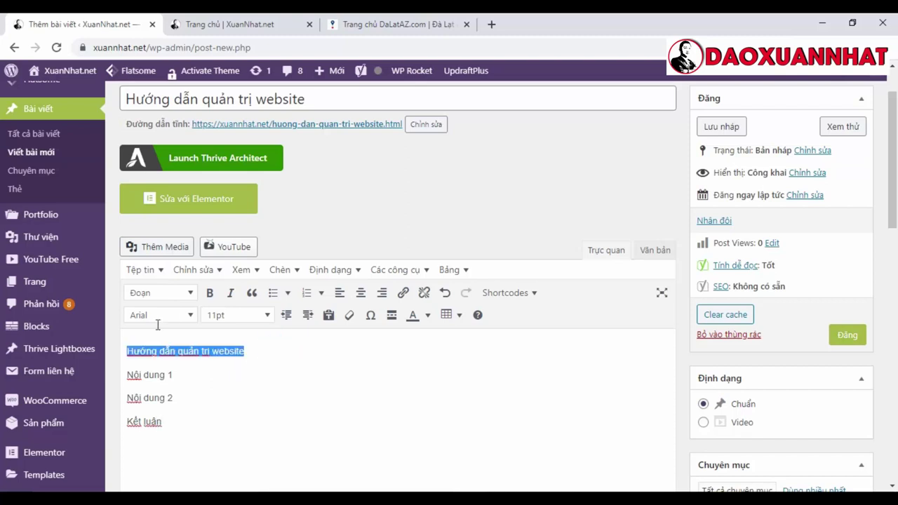
{"action": "left_click", "coordinate": [180, 293]}
{"action": "left_click", "coordinate": [187, 366]}
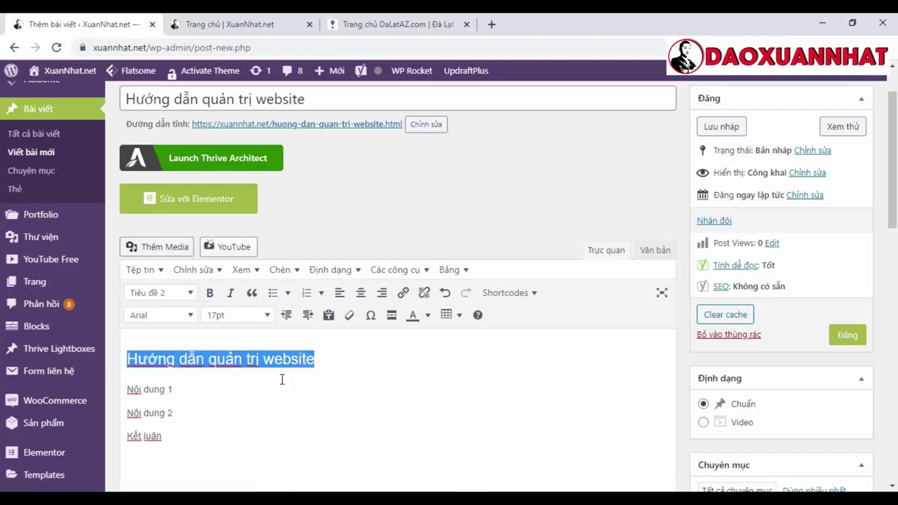
- Format the lines "Nội dung 1", "Nội dung 2" and "Kết luận" as heading level 3 (Tiêu đề 3)
{"action": "scroll", "coordinate": [282, 380], "scroll_direction": "down", "scroll_amount": 1}
{"action": "left_click_drag", "start_coordinate": [189, 325], "coordinate": [131, 328]}
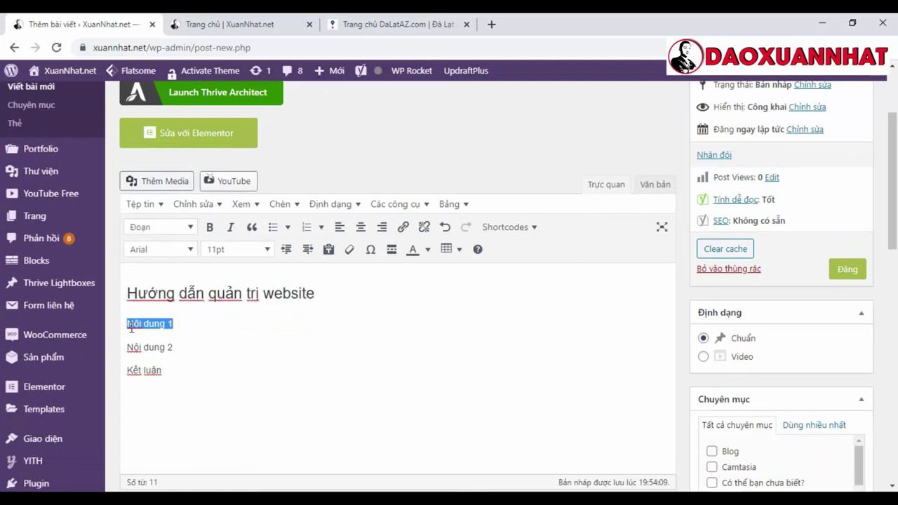
{"action": "left_click", "coordinate": [191, 228]}
{"action": "left_click", "coordinate": [211, 327]}
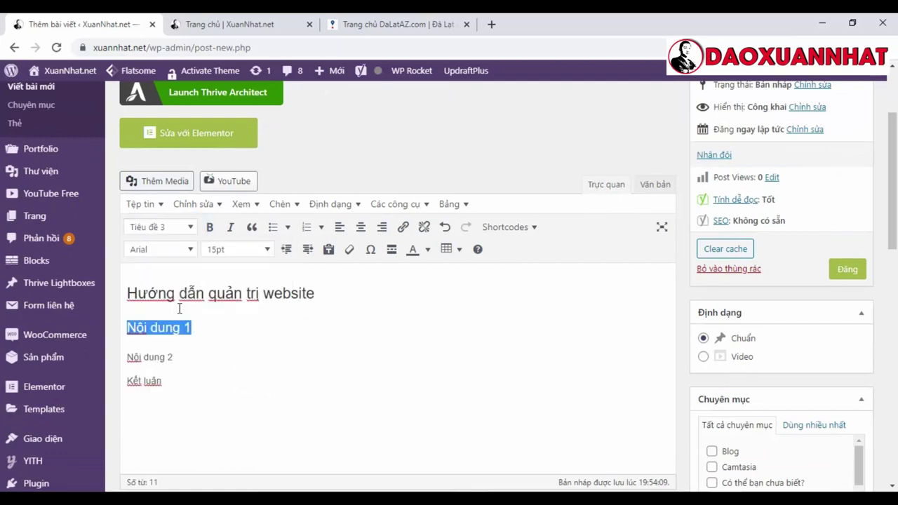
{"action": "left_click_drag", "start_coordinate": [190, 353], "coordinate": [127, 357]}
{"action": "left_click", "coordinate": [160, 227]}
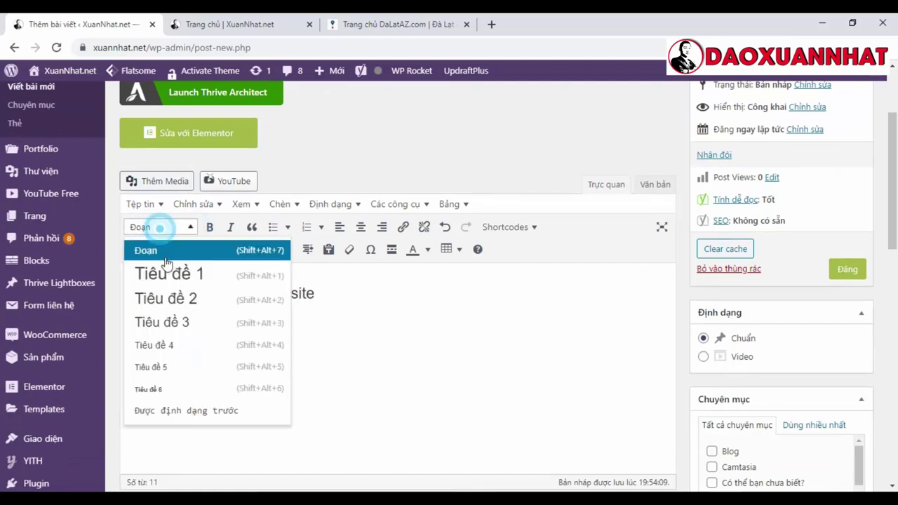
{"action": "left_click", "coordinate": [175, 323]}
{"action": "left_click_drag", "start_coordinate": [184, 393], "coordinate": [132, 395]}
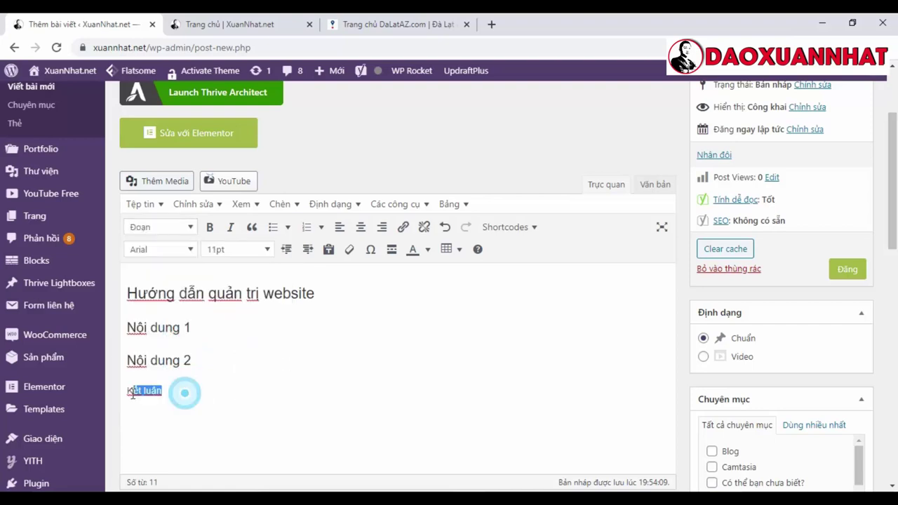
{"action": "left_click", "coordinate": [173, 228]}
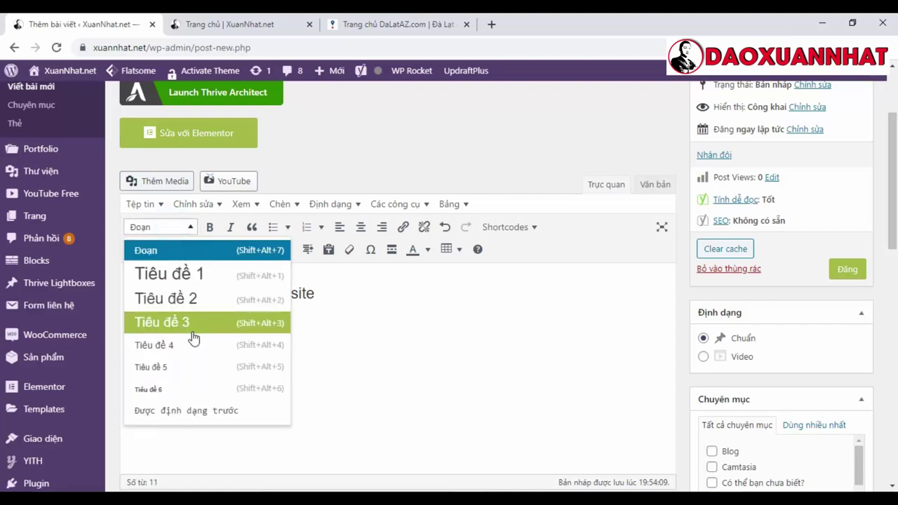
{"action": "left_click", "coordinate": [192, 334]}
{"action": "scroll", "coordinate": [299, 341], "scroll_direction": "down", "scroll_amount": 1}
- Upload the image bg-dao-xuan-nhat1 from the DAOXUANNHAT > HÌNH ẢNH folder and insert it in a new paragraph below "Nội dung 1"
{"action": "left_click", "coordinate": [223, 262]}
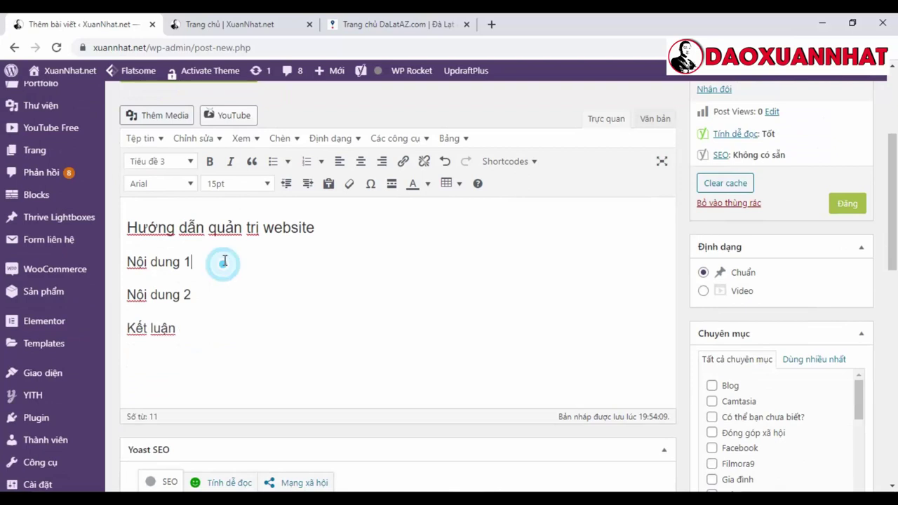
{"action": "key", "text": "Return"}
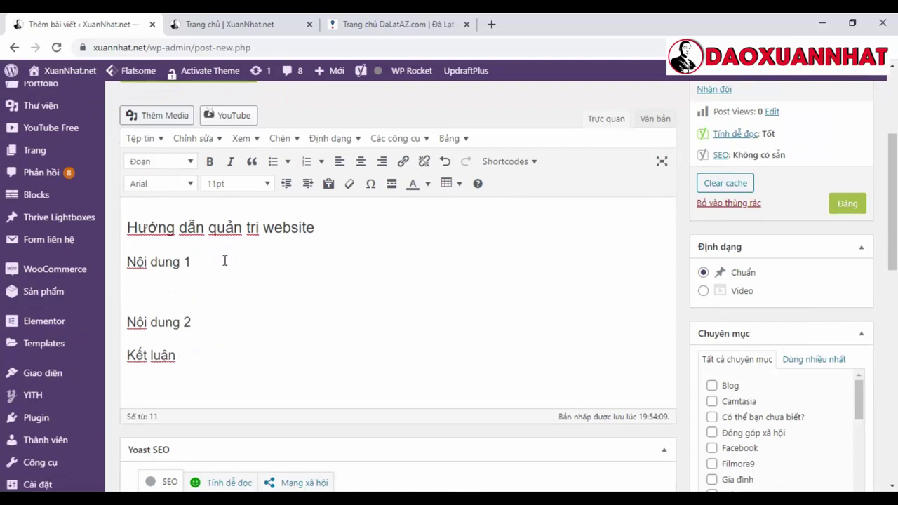
{"action": "left_click", "coordinate": [146, 115]}
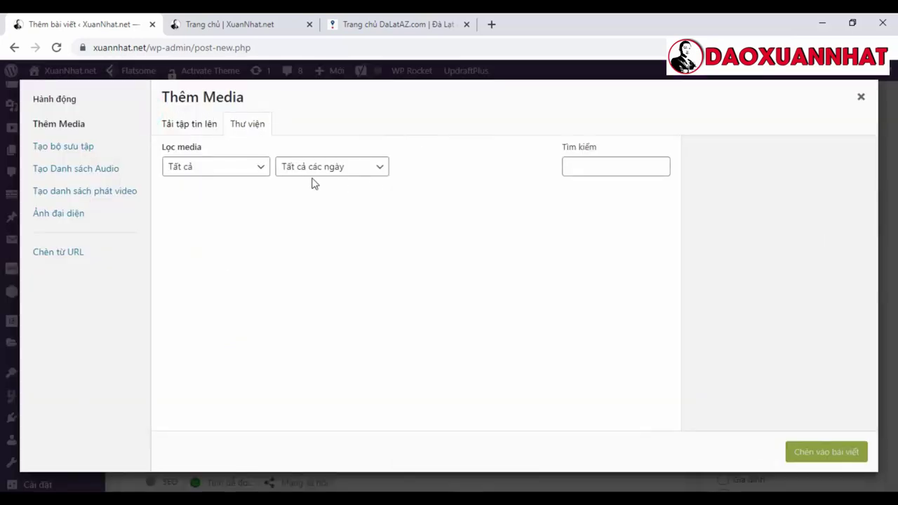
{"action": "left_click", "coordinate": [188, 124]}
{"action": "left_click", "coordinate": [518, 292]}
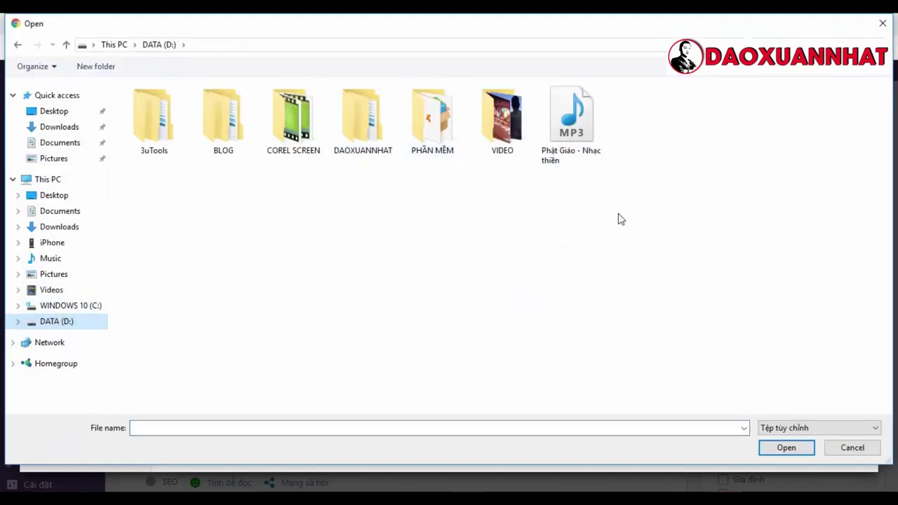
{"action": "double_click", "coordinate": [363, 120]}
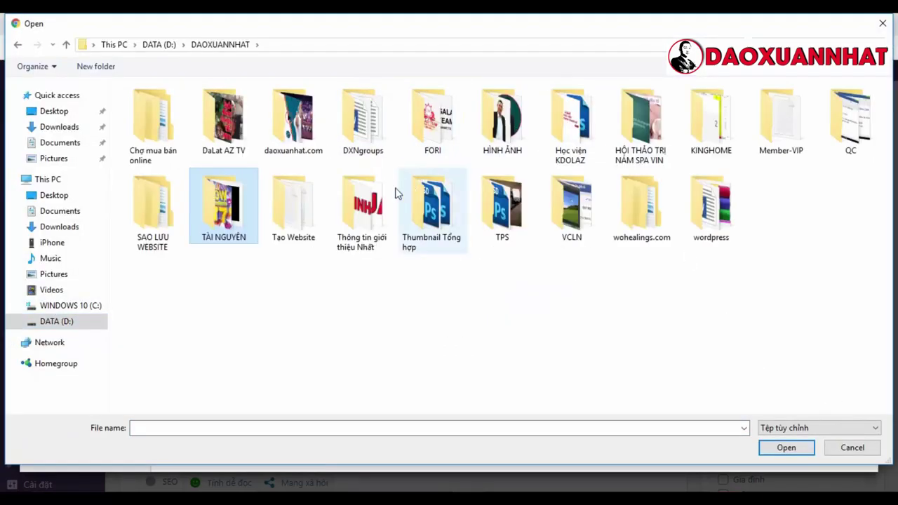
{"action": "double_click", "coordinate": [503, 137]}
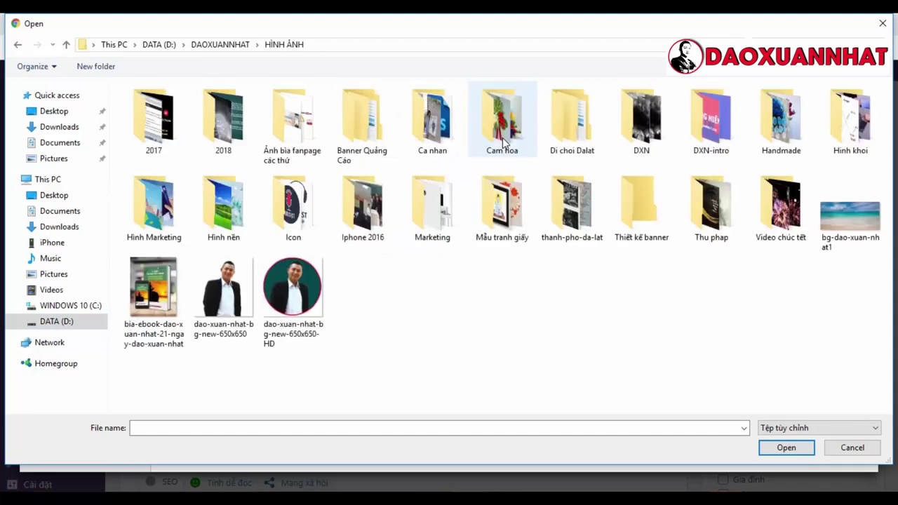
{"action": "double_click", "coordinate": [835, 225]}
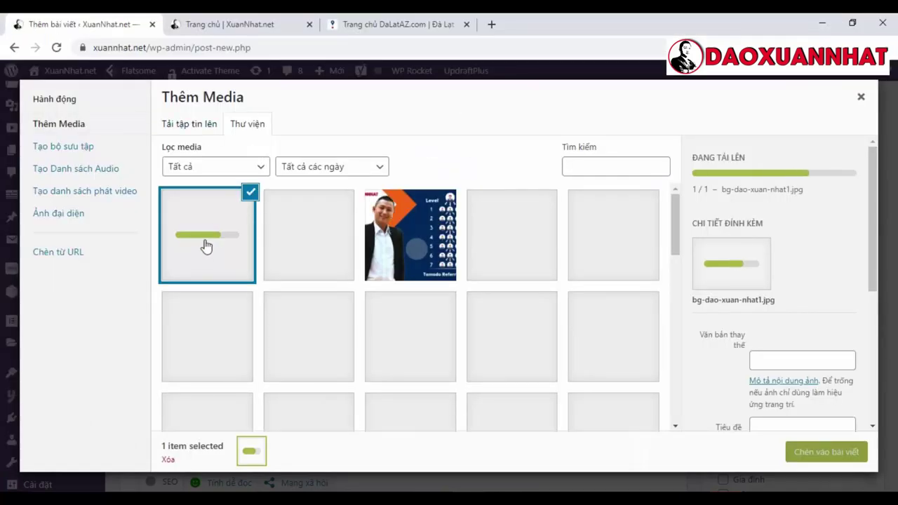
{"action": "left_click", "coordinate": [829, 453]}
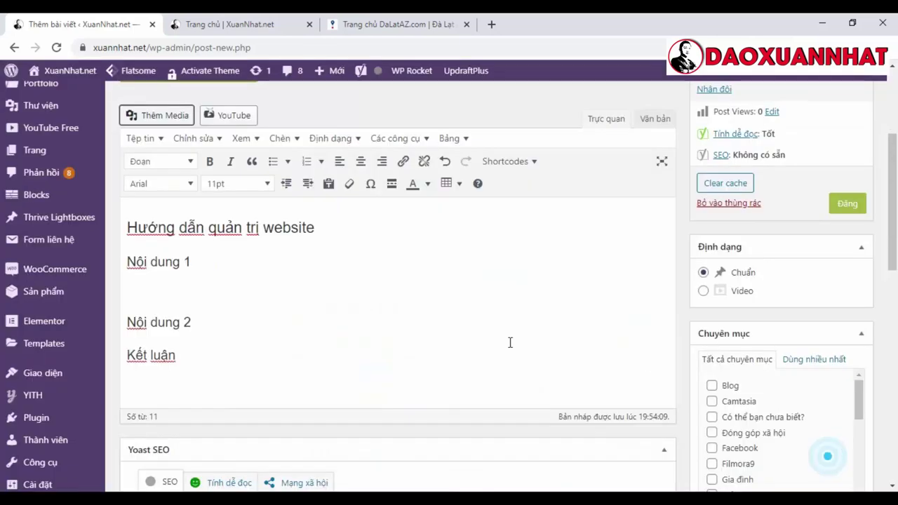
- Scale the inserted beach image down proportionally to about 497 × 235 pixels
{"action": "scroll", "coordinate": [468, 244], "scroll_direction": "down", "scroll_amount": 1}
{"action": "left_click", "coordinate": [438, 343]}
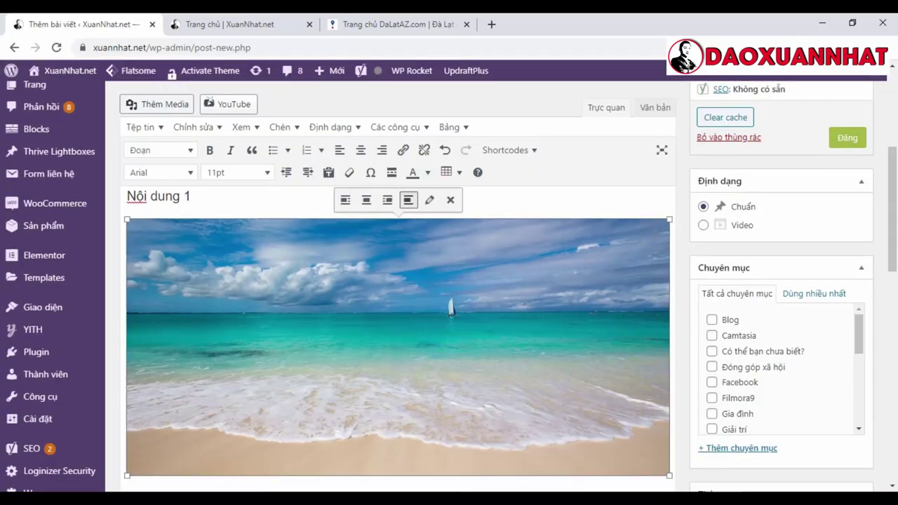
{"action": "left_click_drag", "start_coordinate": [668, 218], "coordinate": [455, 281]}
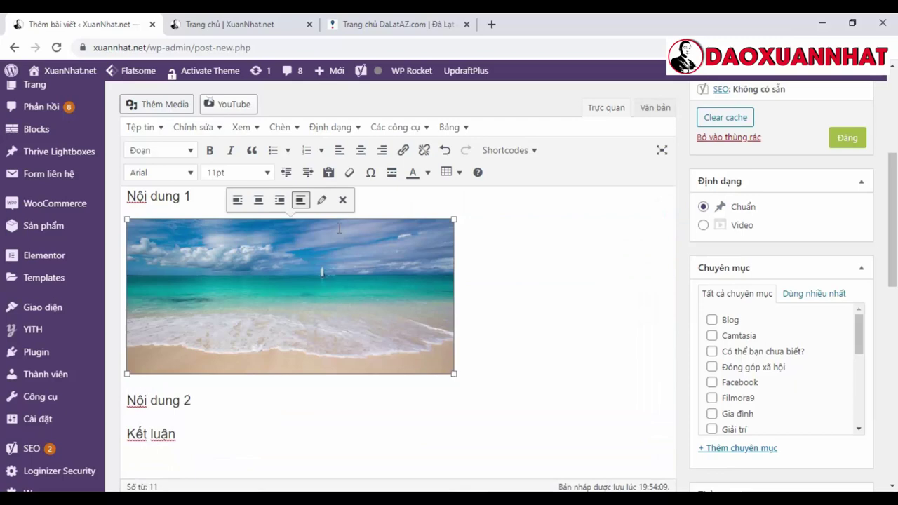
- Set the beach image's alternative text, caption and title attribute to "nội dung 1", and align the image to the centre
{"action": "left_click", "coordinate": [322, 200]}
{"action": "left_click", "coordinate": [231, 127]}
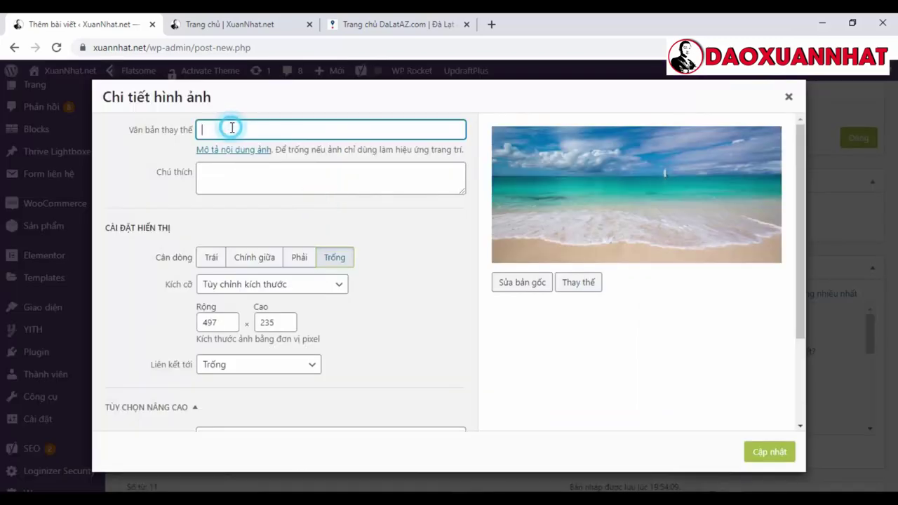
{"action": "scroll", "coordinate": [267, 361], "scroll_direction": "down", "scroll_amount": 2}
{"action": "scroll", "coordinate": [277, 356], "scroll_direction": "up", "scroll_amount": 2}
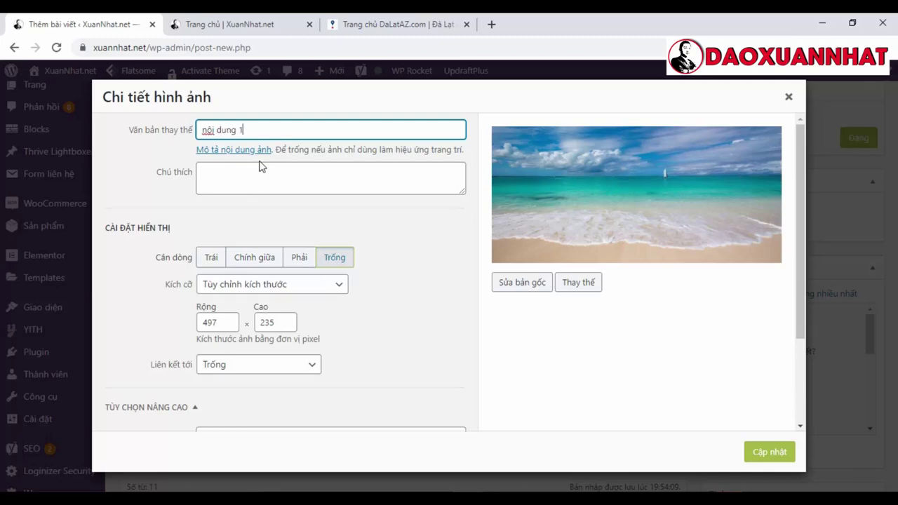
{"action": "key", "text": "ctrl+a"}
{"action": "left_click", "coordinate": [261, 175]}
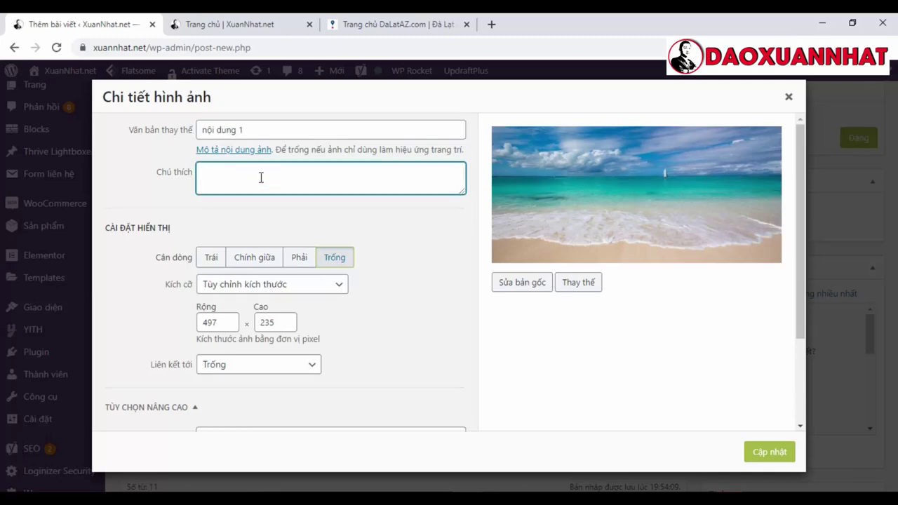
{"action": "scroll", "coordinate": [275, 391], "scroll_direction": "down", "scroll_amount": 1}
{"action": "left_click", "coordinate": [261, 371]}
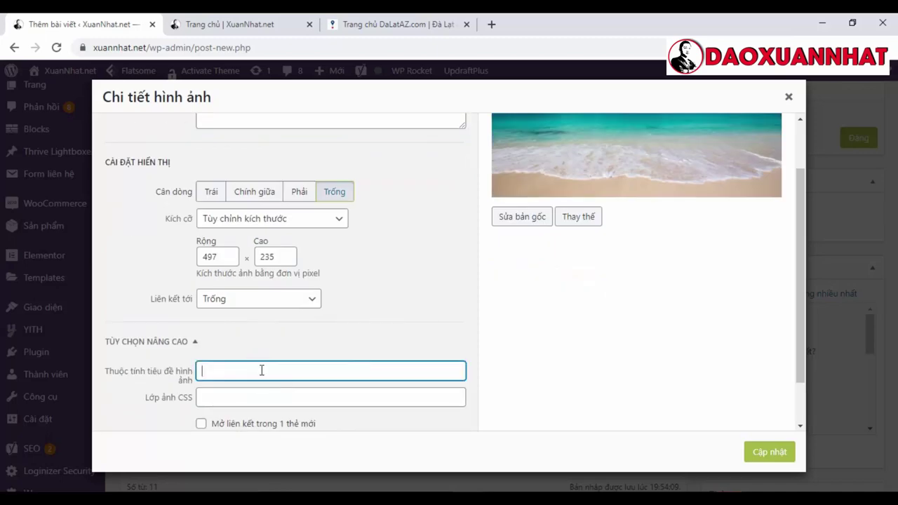
{"action": "type", "text": "nội dung 1"}
{"action": "left_click", "coordinate": [768, 451]}
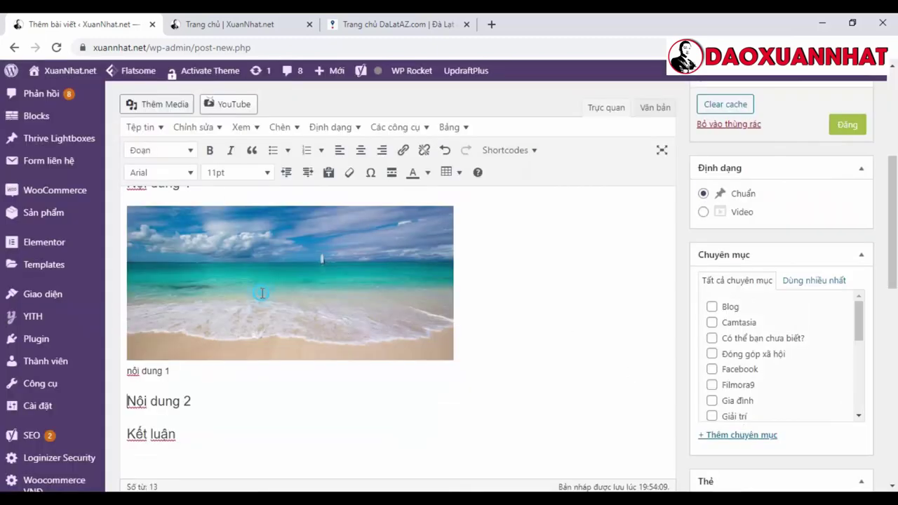
{"action": "left_click", "coordinate": [262, 293]}
{"action": "left_click", "coordinate": [258, 201]}
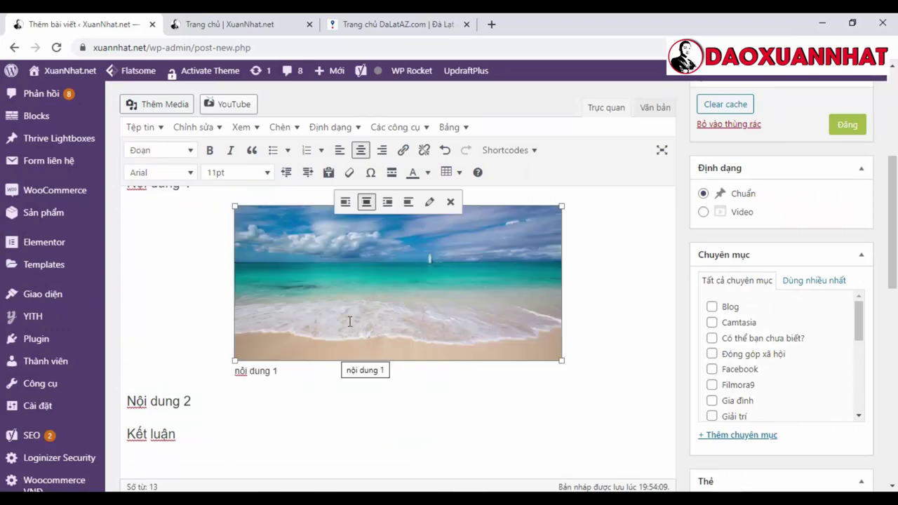
- Link the heading "Kết luận" to xuannhat.net
{"action": "scroll", "coordinate": [247, 379], "scroll_direction": "down", "scroll_amount": 1}
{"action": "left_click_drag", "start_coordinate": [127, 368], "coordinate": [177, 369]}
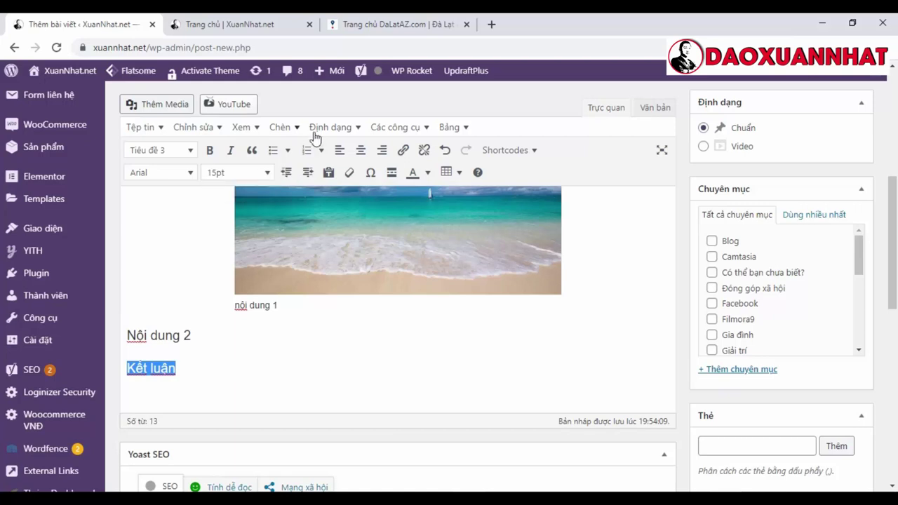
{"action": "left_click", "coordinate": [404, 152]}
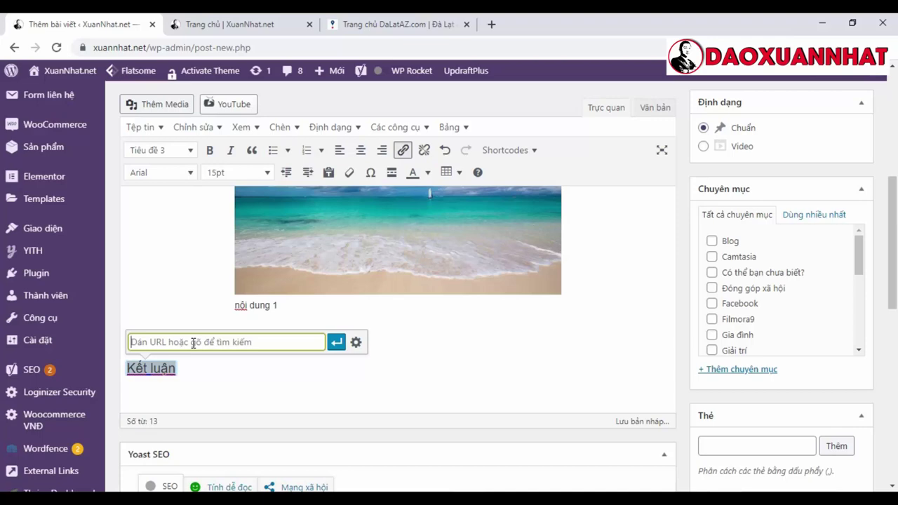
{"action": "type", "text": "xuannhat "}
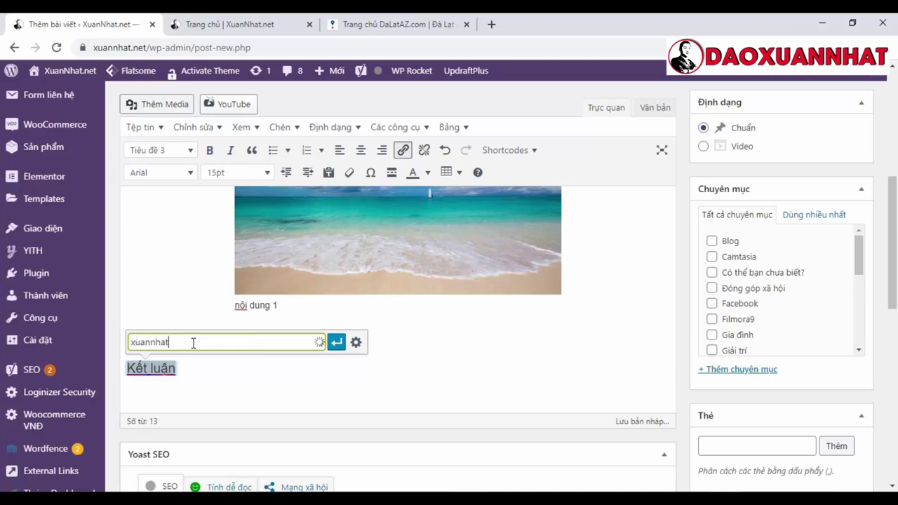
{"action": "type", "text": ".net"}
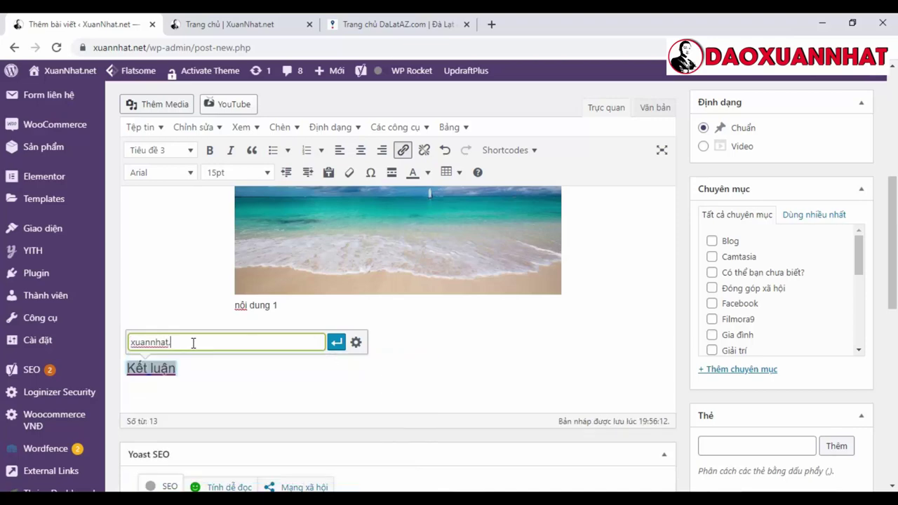
{"action": "left_click", "coordinate": [337, 342]}
{"action": "left_click", "coordinate": [201, 377]}
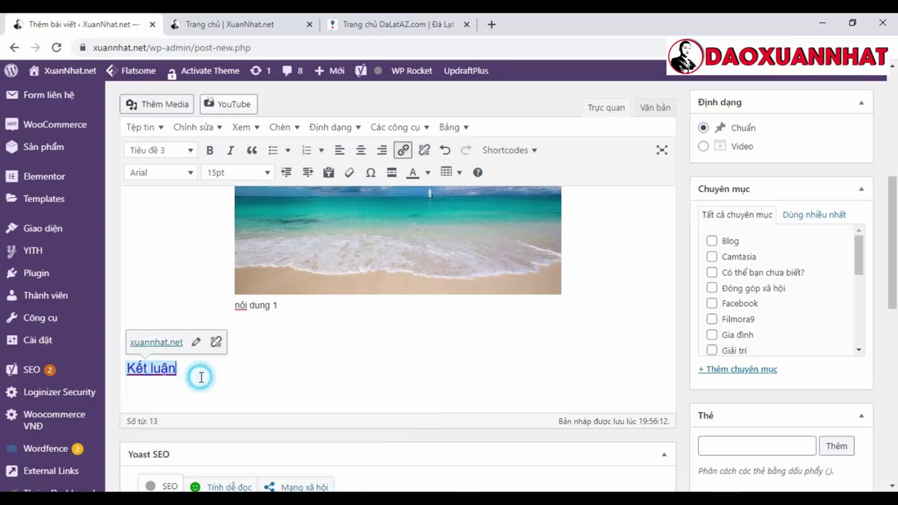
- Change the text colour of the heading "Nội dung 2" to orange
{"action": "left_click", "coordinate": [353, 325]}
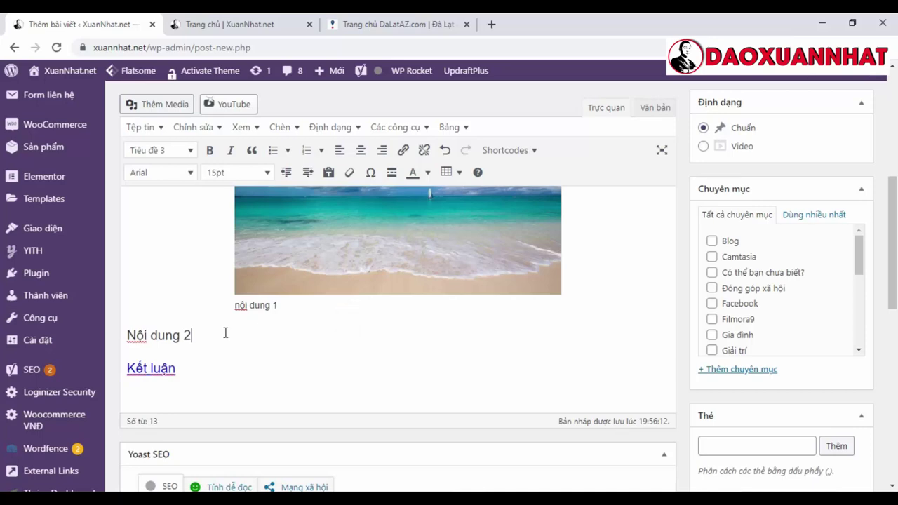
{"action": "left_click_drag", "start_coordinate": [223, 334], "coordinate": [120, 337]}
{"action": "left_click", "coordinate": [428, 173]}
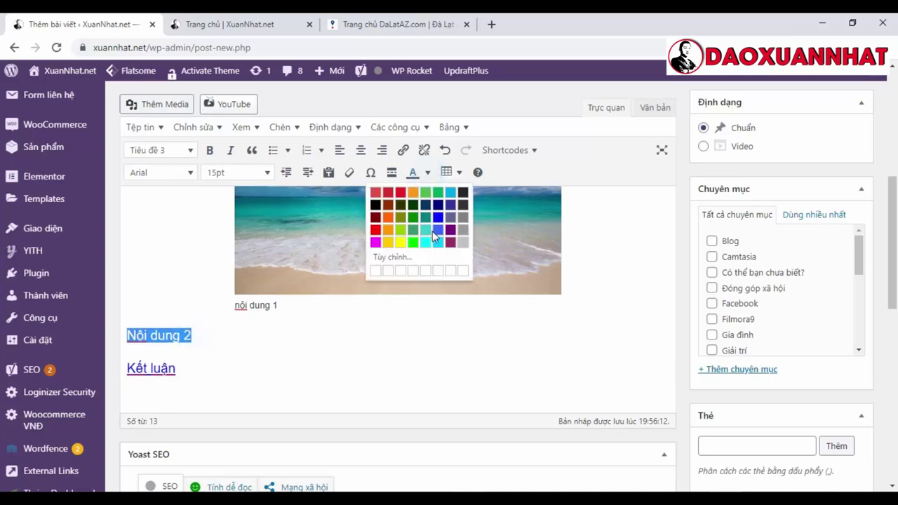
{"action": "left_click", "coordinate": [388, 223]}
{"action": "left_click", "coordinate": [217, 336]}
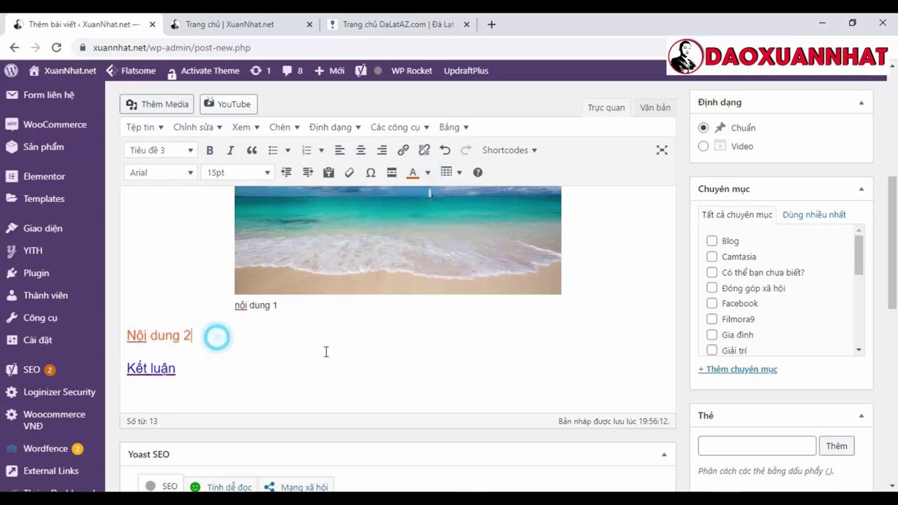
- Make the heading "Nội dung 2" bold and italic, and add an empty paragraph below it
{"action": "scroll", "coordinate": [387, 324], "scroll_direction": "up", "scroll_amount": 1}
{"action": "scroll", "coordinate": [386, 324], "scroll_direction": "up", "scroll_amount": 1}
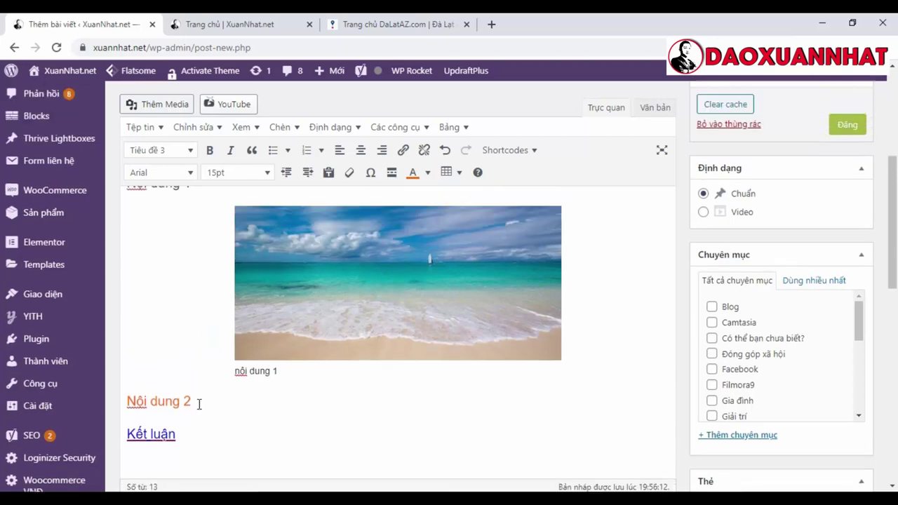
{"action": "left_click_drag", "start_coordinate": [199, 404], "coordinate": [143, 402]}
{"action": "left_click", "coordinate": [209, 150]}
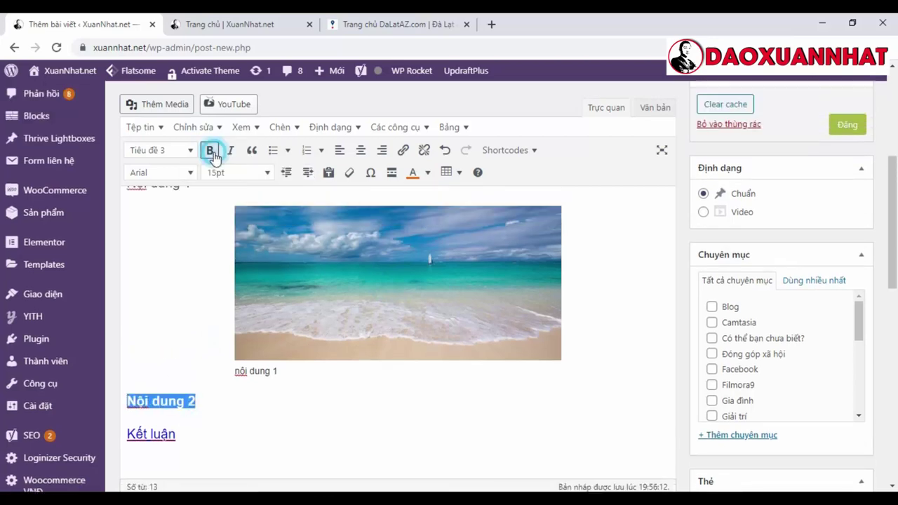
{"action": "left_click", "coordinate": [232, 155]}
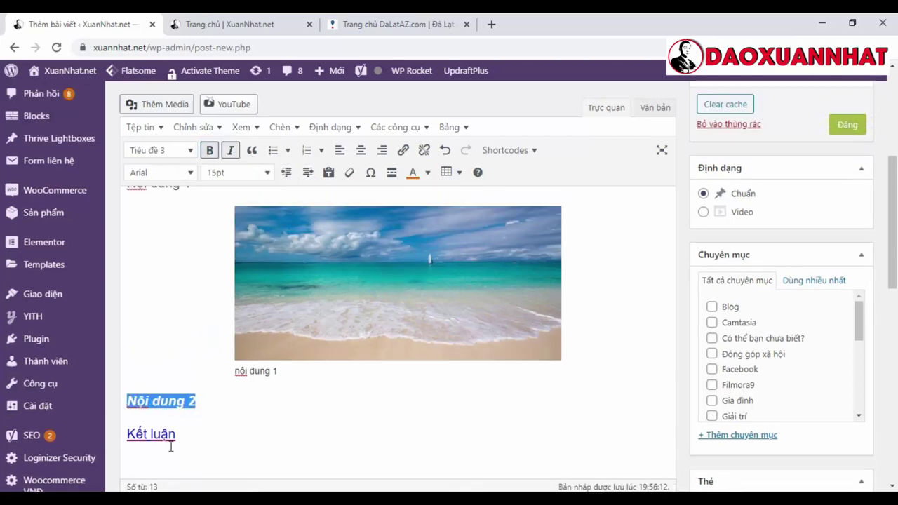
{"action": "left_click", "coordinate": [219, 408]}
{"action": "key", "text": "Return"}
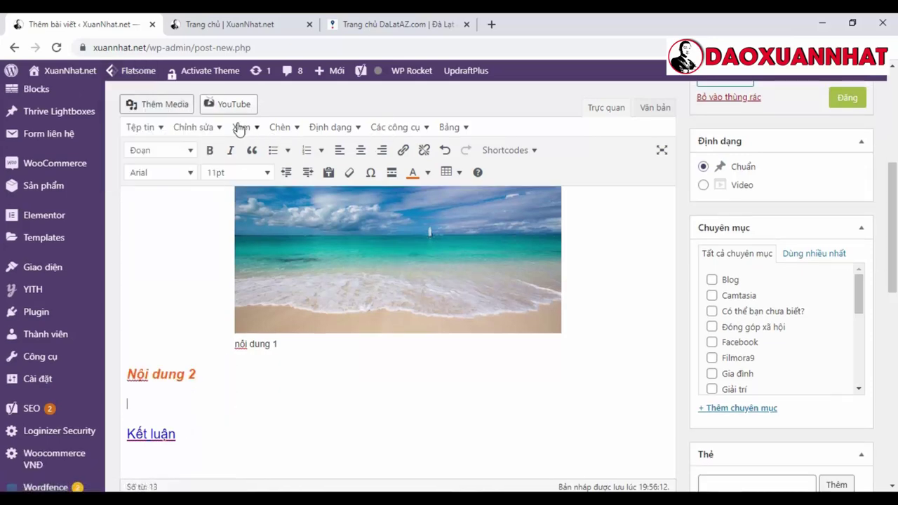
{"action": "left_click", "coordinate": [178, 112]}
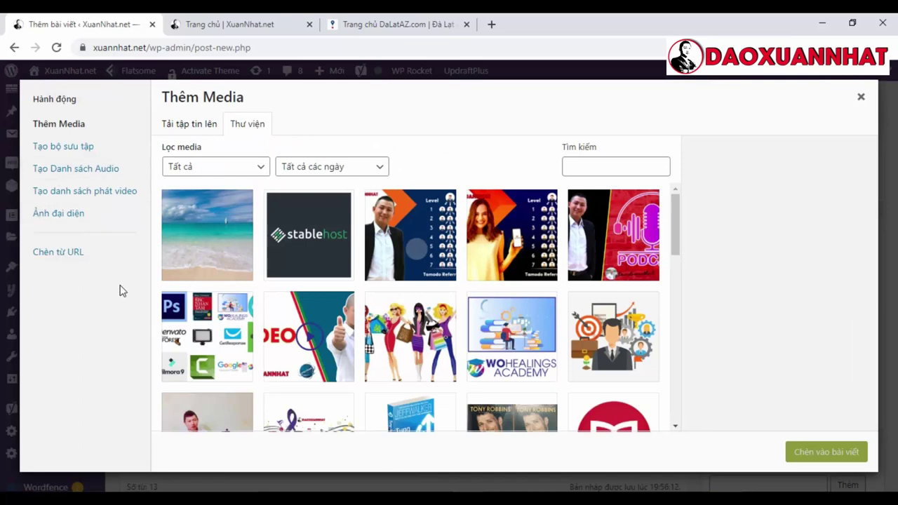
{"action": "left_click", "coordinate": [869, 105]}
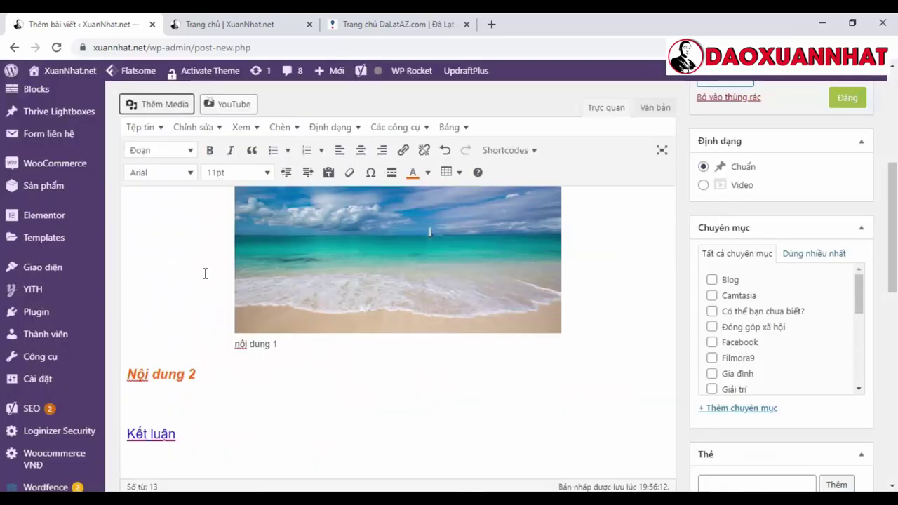
{"action": "left_click", "coordinate": [146, 416]}
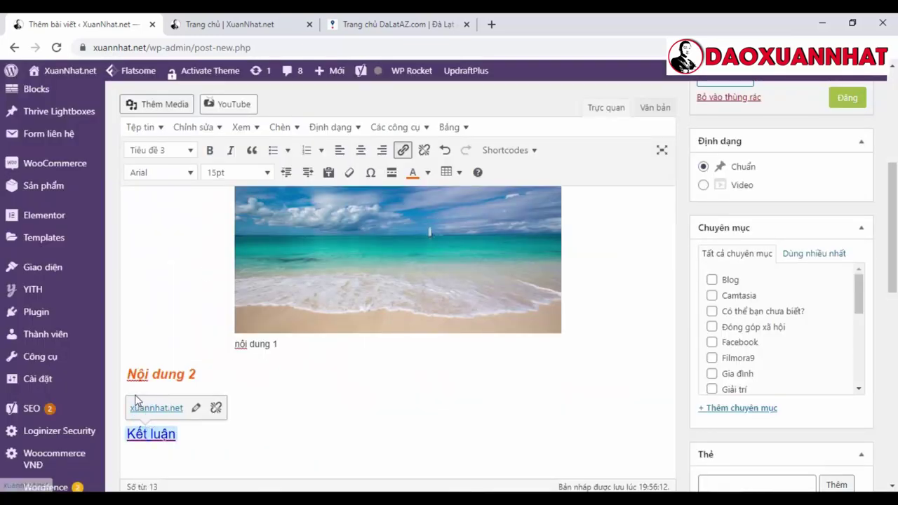
{"action": "left_click", "coordinate": [143, 390]}
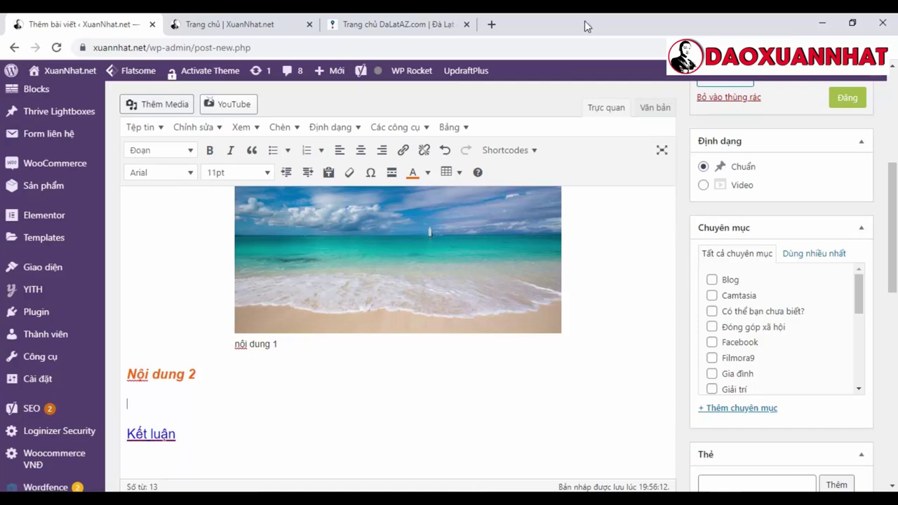
- From the site's Video page, open the "Hướng dẫn tạo tài khoản Tamodo Affiliate trên điện thoại" video on YouTube
{"action": "left_click", "coordinate": [492, 24]}
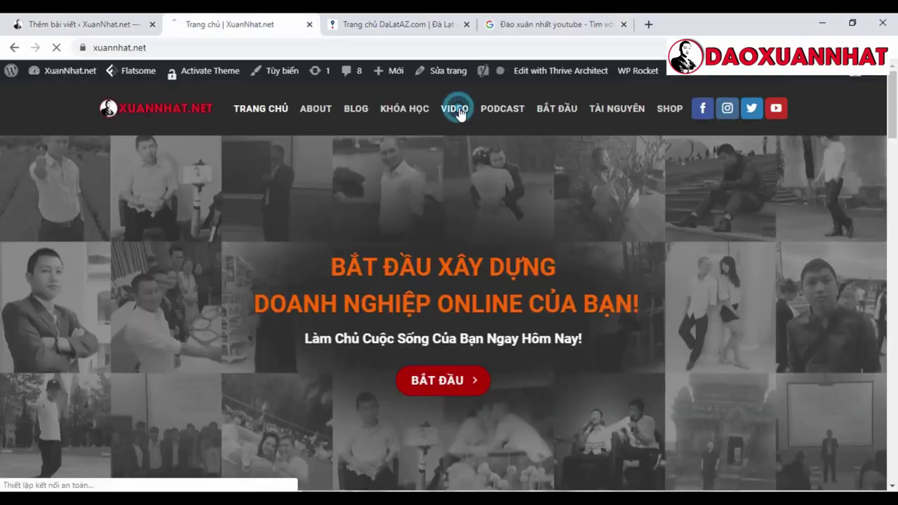
{"action": "left_click", "coordinate": [454, 109]}
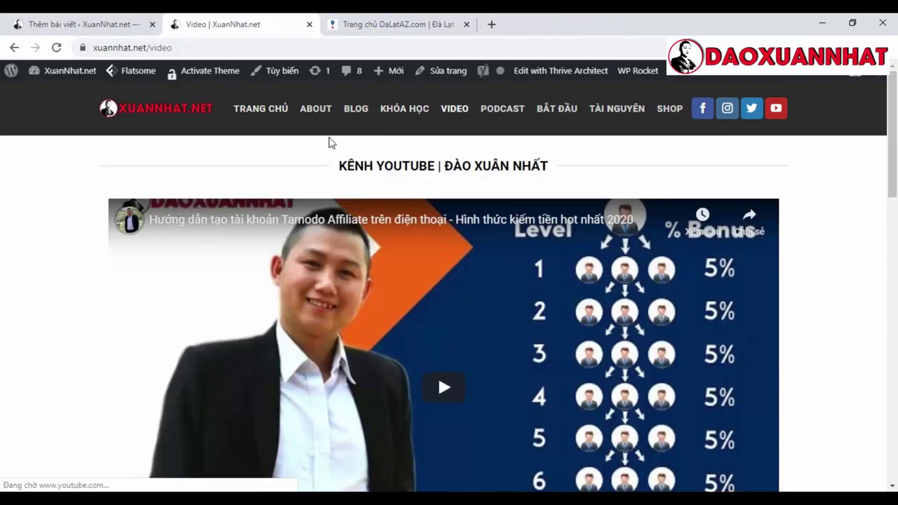
{"action": "scroll", "coordinate": [523, 256], "scroll_direction": "down", "scroll_amount": 2}
{"action": "scroll", "coordinate": [523, 256], "scroll_direction": "down", "scroll_amount": 2}
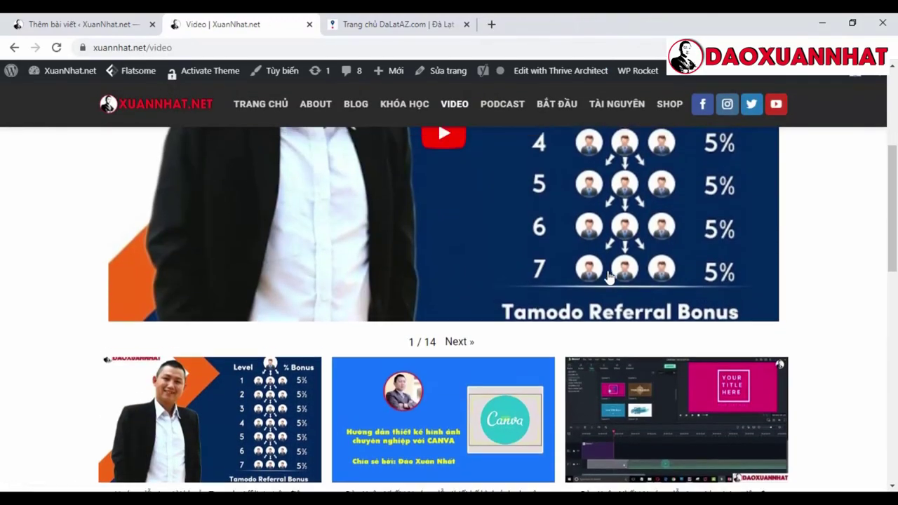
{"action": "scroll", "coordinate": [469, 239], "scroll_direction": "up", "scroll_amount": 2}
{"action": "left_click", "coordinate": [469, 239]}
{"action": "left_click", "coordinate": [723, 433]}
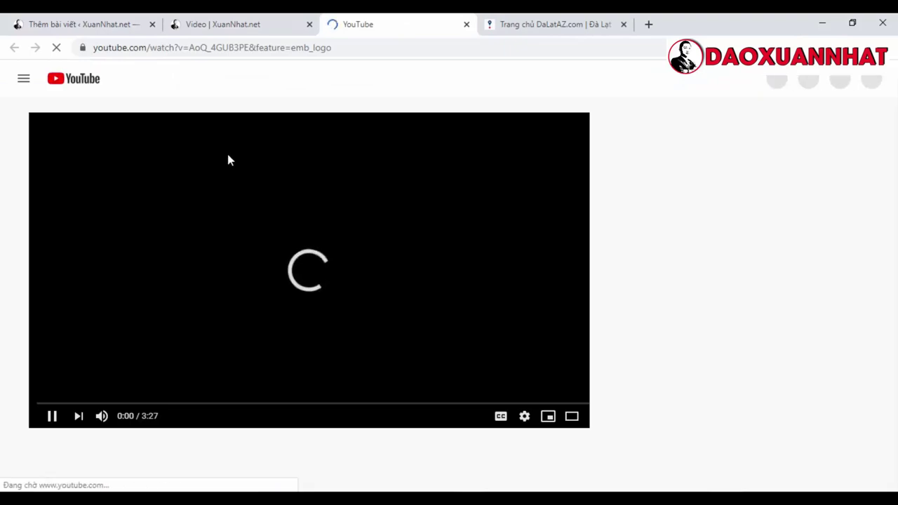
- Pause the Tamodo Affiliate video and copy its YouTube share link
{"action": "left_click", "coordinate": [45, 416]}
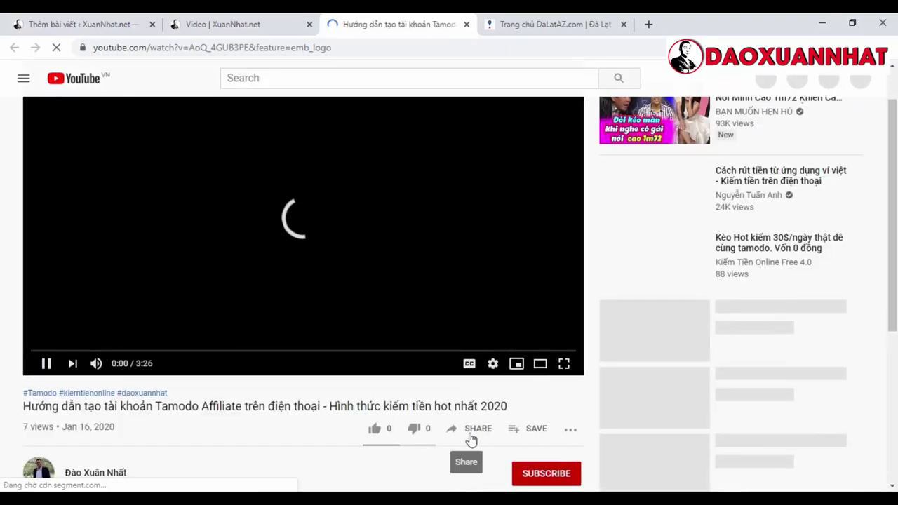
{"action": "left_click", "coordinate": [471, 439]}
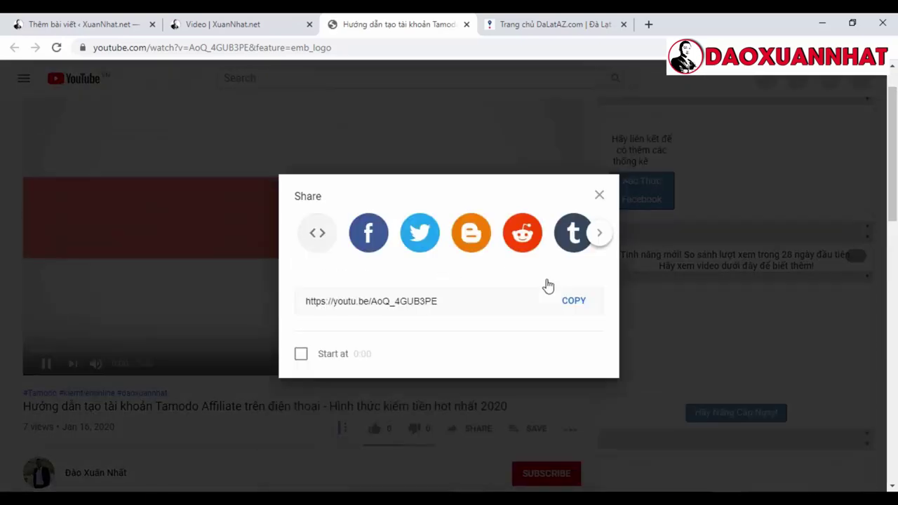
{"action": "left_click", "coordinate": [582, 309]}
{"action": "left_click", "coordinate": [40, 367]}
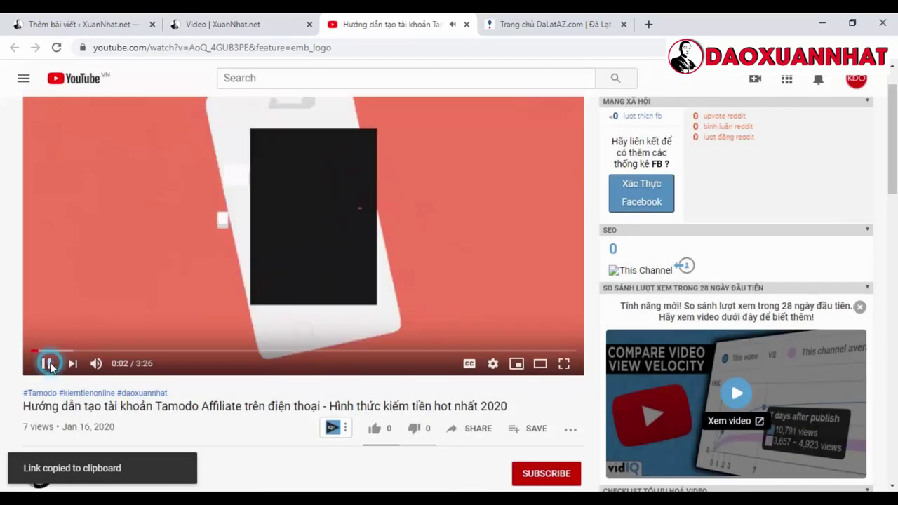
{"action": "left_click", "coordinate": [46, 363]}
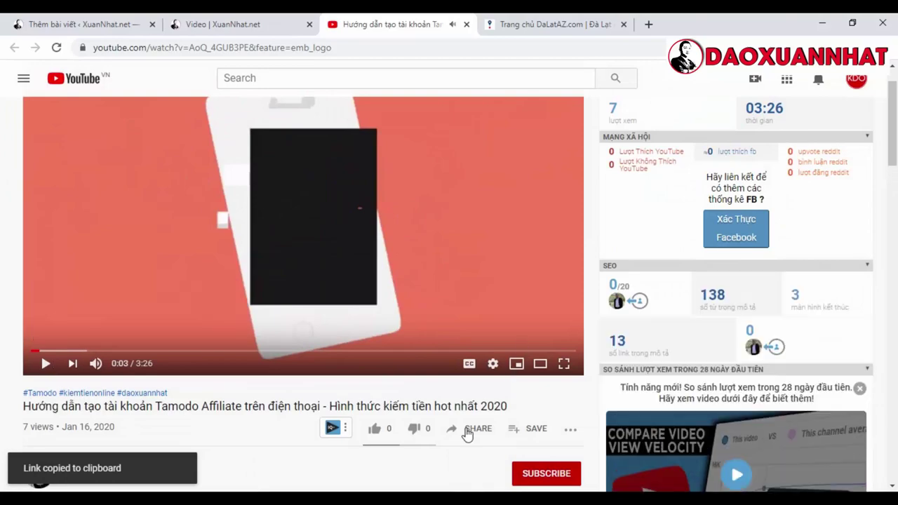
{"action": "left_click", "coordinate": [479, 432]}
{"action": "left_click", "coordinate": [477, 425]}
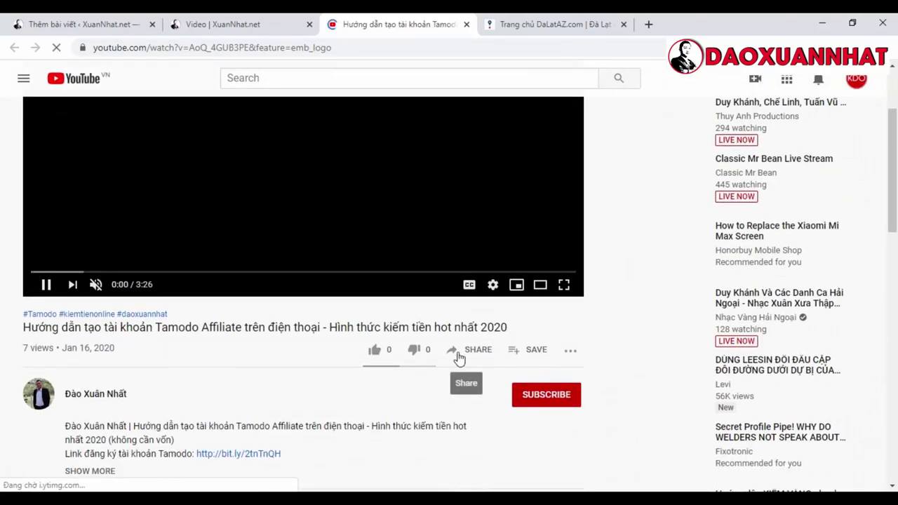
{"action": "left_click", "coordinate": [462, 352]}
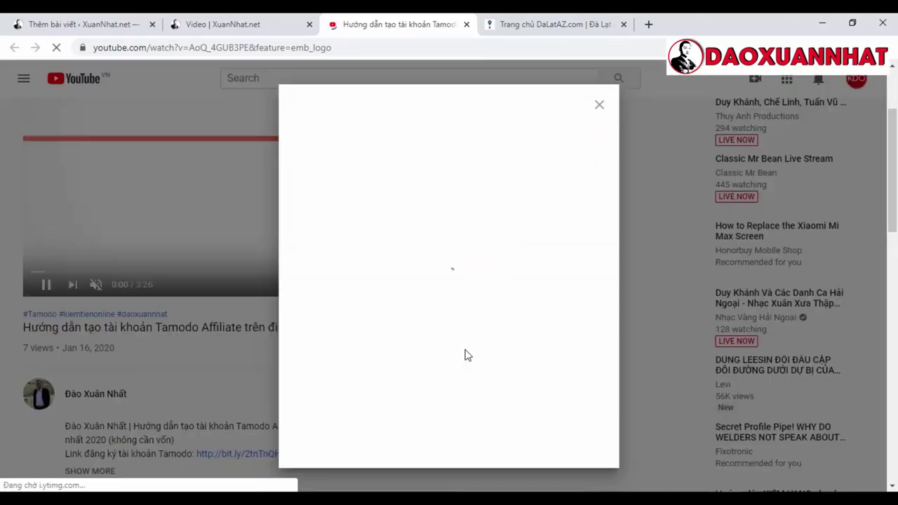
{"action": "left_click", "coordinate": [568, 306]}
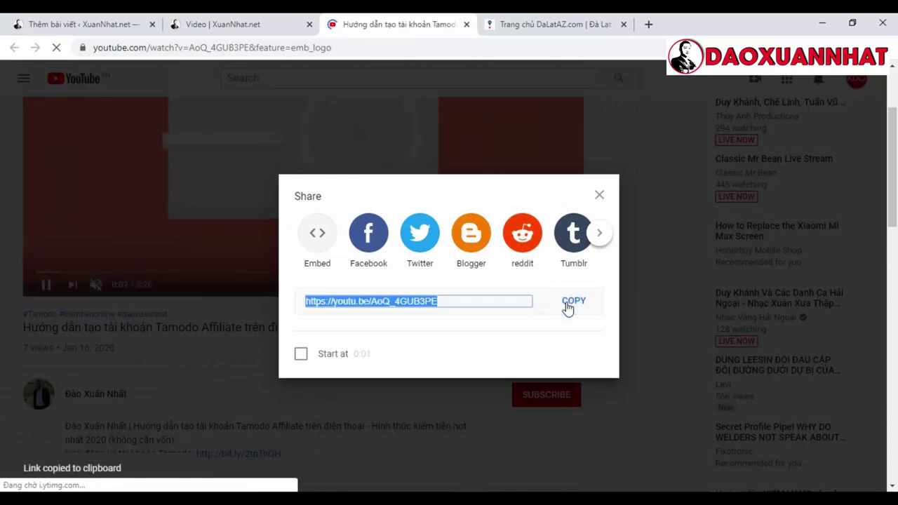
- Return to the post editor and embed the video from the copied link below the heading "Nội dung 2"
{"action": "left_click", "coordinate": [104, 25]}
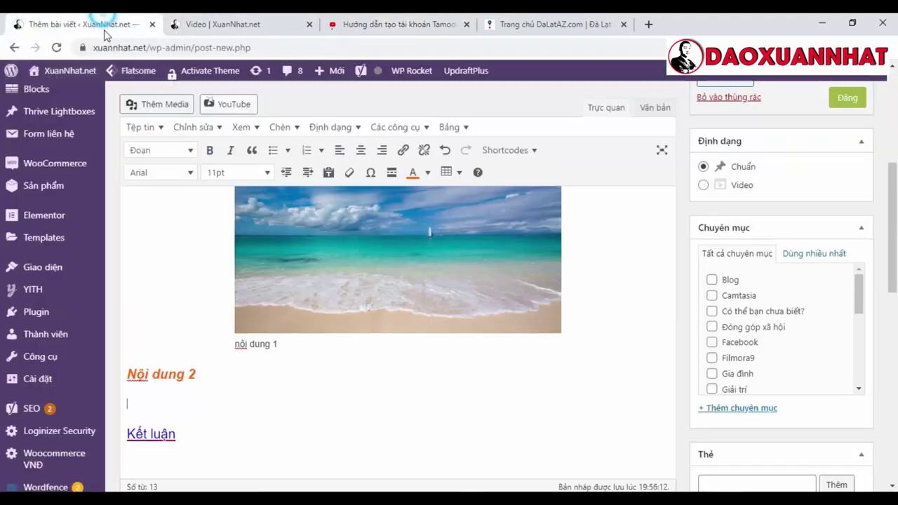
{"action": "left_click", "coordinate": [194, 393]}
{"action": "key", "text": "ctrl+v"}
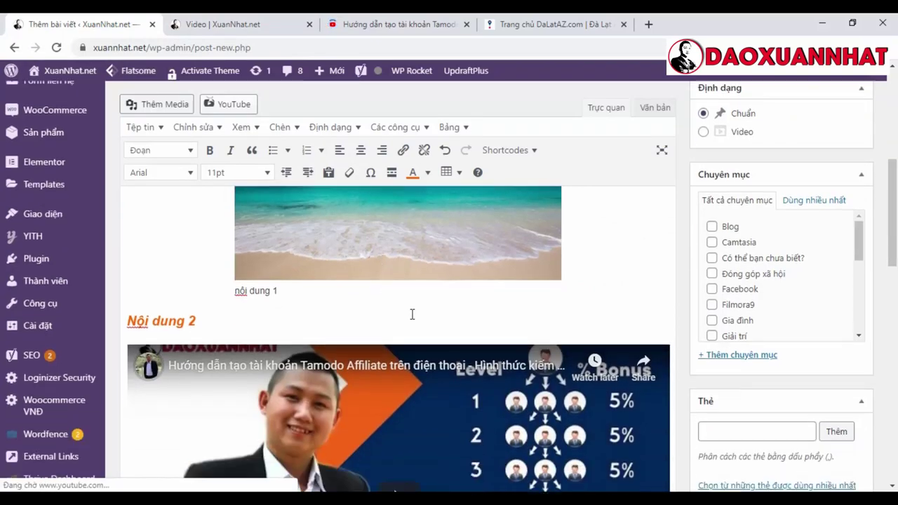
- Review the draft post from its title down to the embedded video, along with its publishing, category and tag settings
{"action": "scroll", "coordinate": [393, 406], "scroll_direction": "down", "scroll_amount": 2}
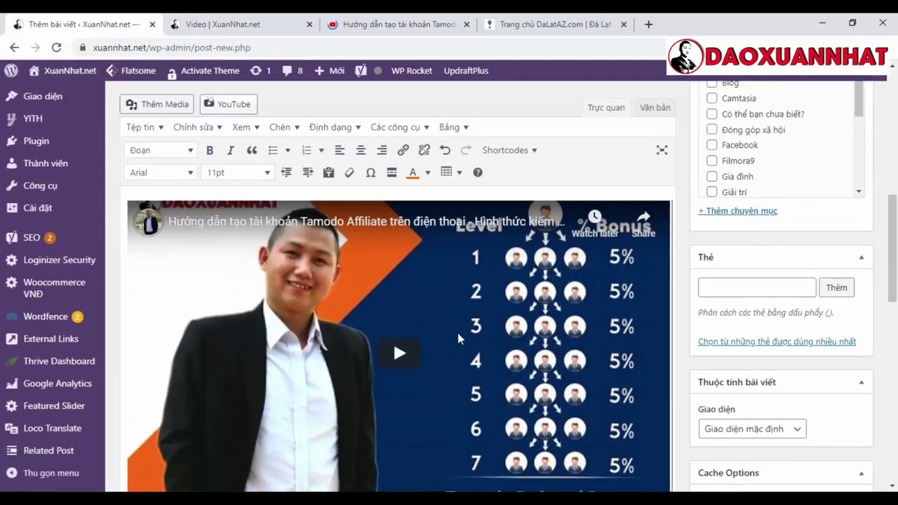
{"action": "scroll", "coordinate": [457, 339], "scroll_direction": "down", "scroll_amount": 3}
{"action": "scroll", "coordinate": [466, 333], "scroll_direction": "up", "scroll_amount": 5}
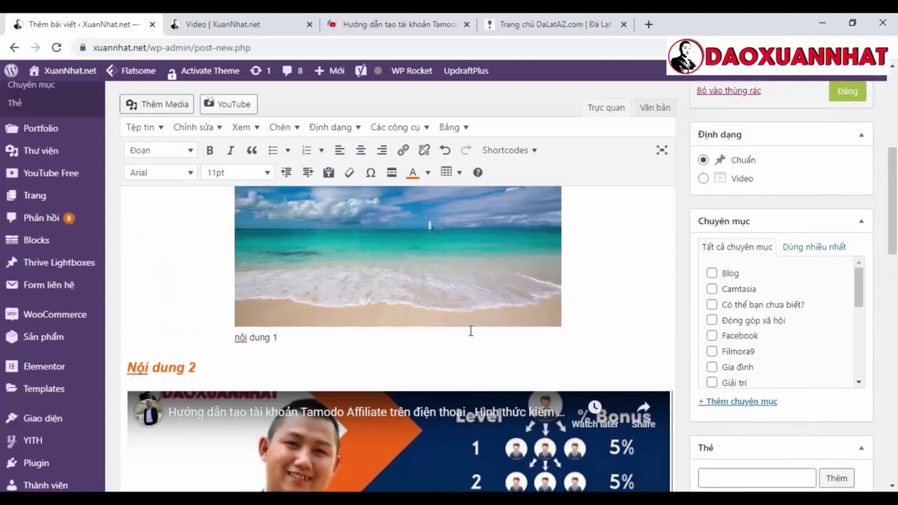
{"action": "scroll", "coordinate": [469, 331], "scroll_direction": "up", "scroll_amount": 5}
{"action": "scroll", "coordinate": [470, 333], "scroll_direction": "down", "scroll_amount": 6}
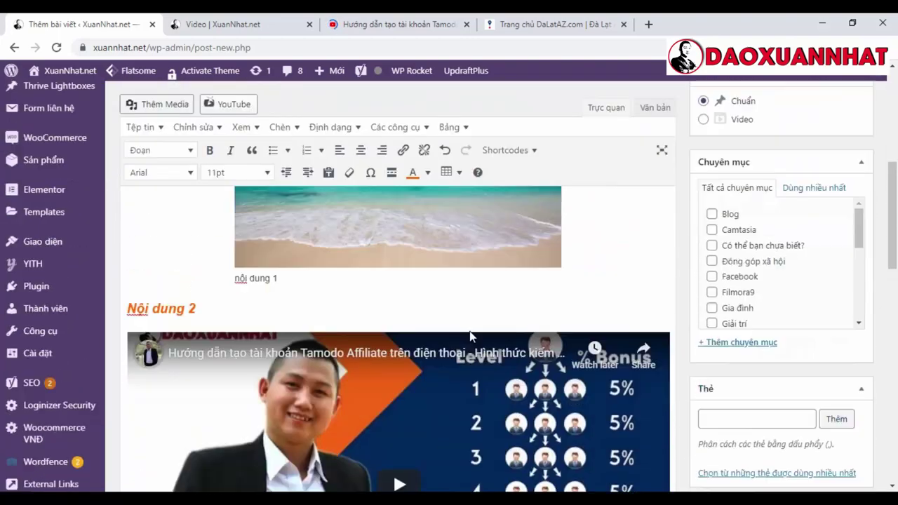
{"action": "scroll", "coordinate": [471, 337], "scroll_direction": "down", "scroll_amount": 2}
{"action": "scroll", "coordinate": [515, 331], "scroll_direction": "up", "scroll_amount": 2}
{"action": "scroll", "coordinate": [514, 330], "scroll_direction": "down", "scroll_amount": 1}
{"action": "left_click", "coordinate": [737, 357]}
{"action": "scroll", "coordinate": [444, 319], "scroll_direction": "up", "scroll_amount": 1}
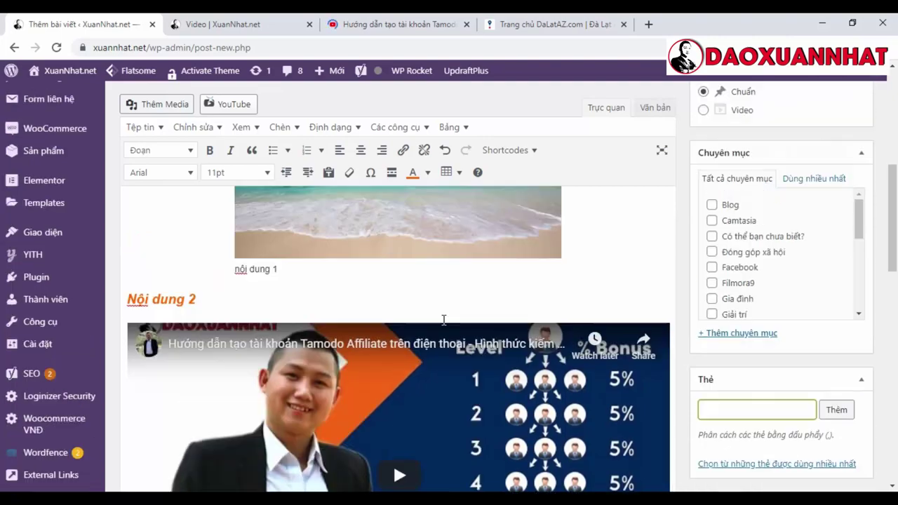
{"action": "scroll", "coordinate": [444, 320], "scroll_direction": "up", "scroll_amount": 6}
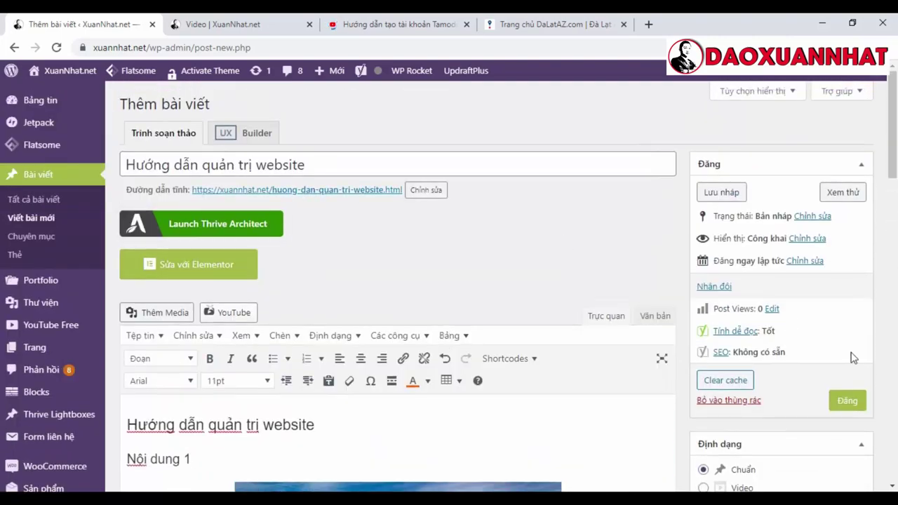
- Assign the post to the category "Hướng dẫn"
{"action": "scroll", "coordinate": [821, 359], "scroll_direction": "down", "scroll_amount": 4}
{"action": "scroll", "coordinate": [724, 363], "scroll_direction": "down", "scroll_amount": 2}
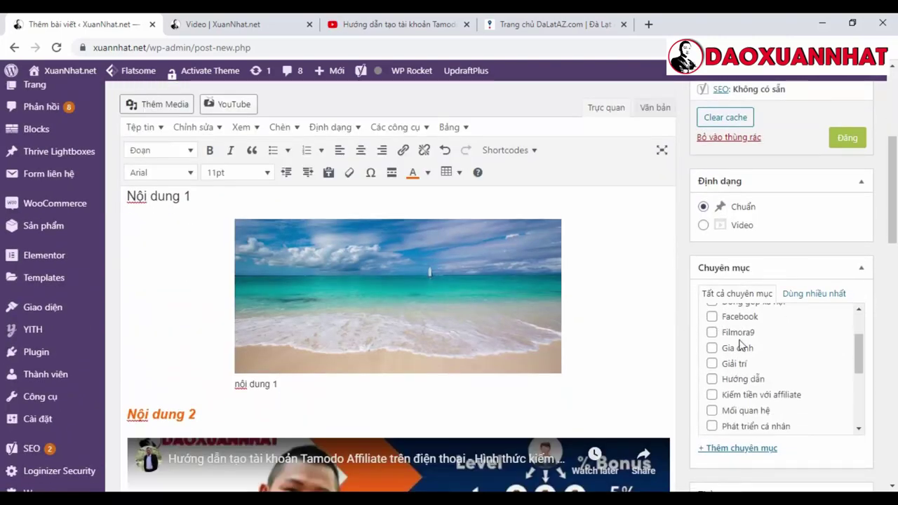
{"action": "scroll", "coordinate": [744, 358], "scroll_direction": "down", "scroll_amount": 3}
{"action": "scroll", "coordinate": [831, 421], "scroll_direction": "up", "scroll_amount": 1}
{"action": "scroll", "coordinate": [695, 368], "scroll_direction": "down", "scroll_amount": 1}
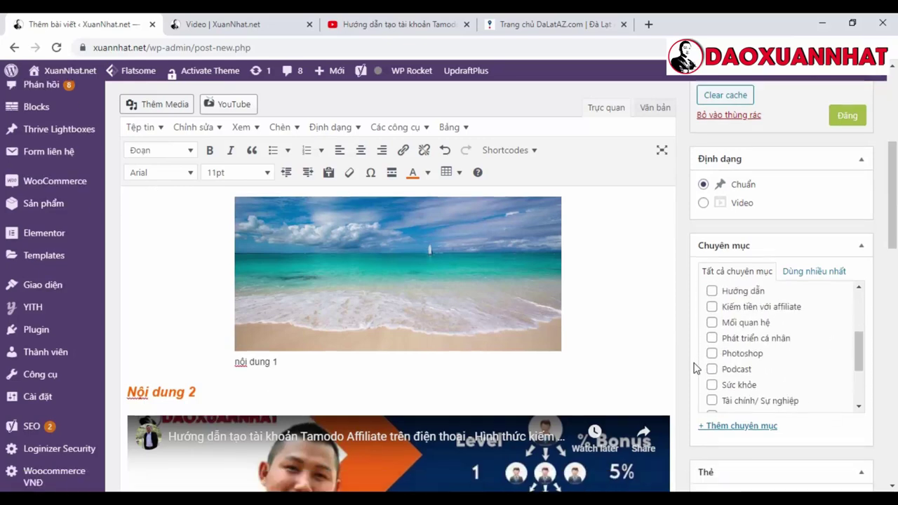
{"action": "scroll", "coordinate": [694, 368], "scroll_direction": "down", "scroll_amount": 2}
{"action": "scroll", "coordinate": [779, 235], "scroll_direction": "up", "scroll_amount": 3}
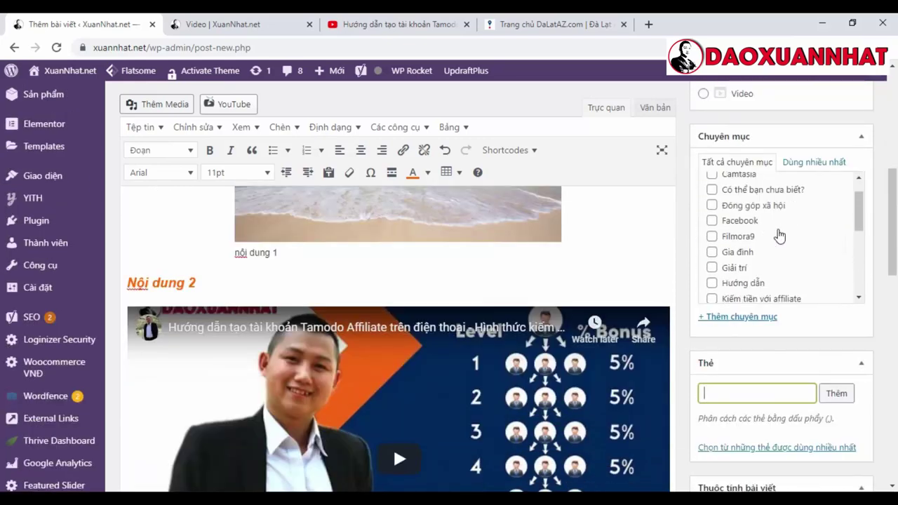
{"action": "scroll", "coordinate": [779, 237], "scroll_direction": "down", "scroll_amount": 5}
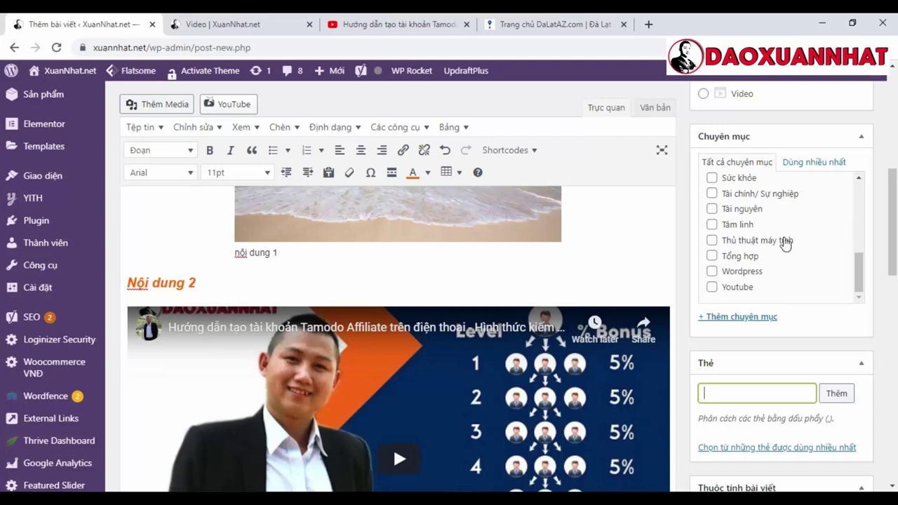
{"action": "scroll", "coordinate": [785, 243], "scroll_direction": "up", "scroll_amount": 4}
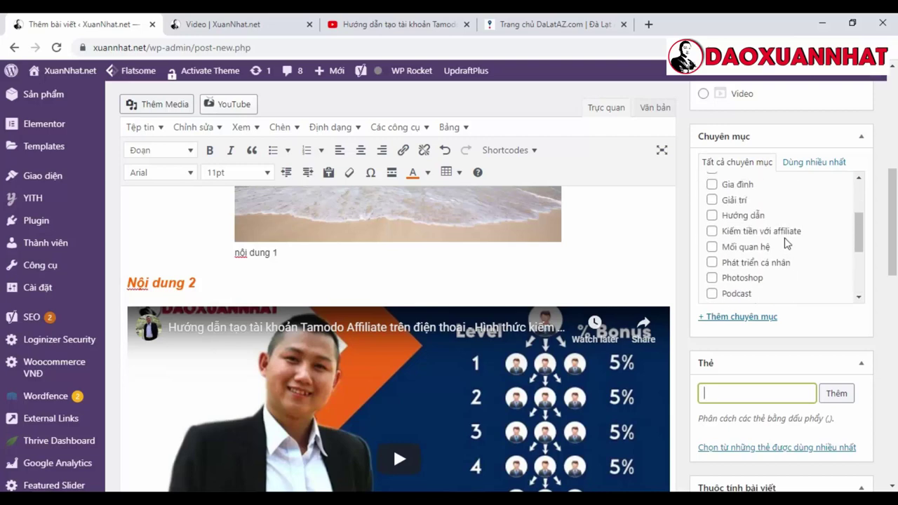
{"action": "left_click", "coordinate": [713, 216]}
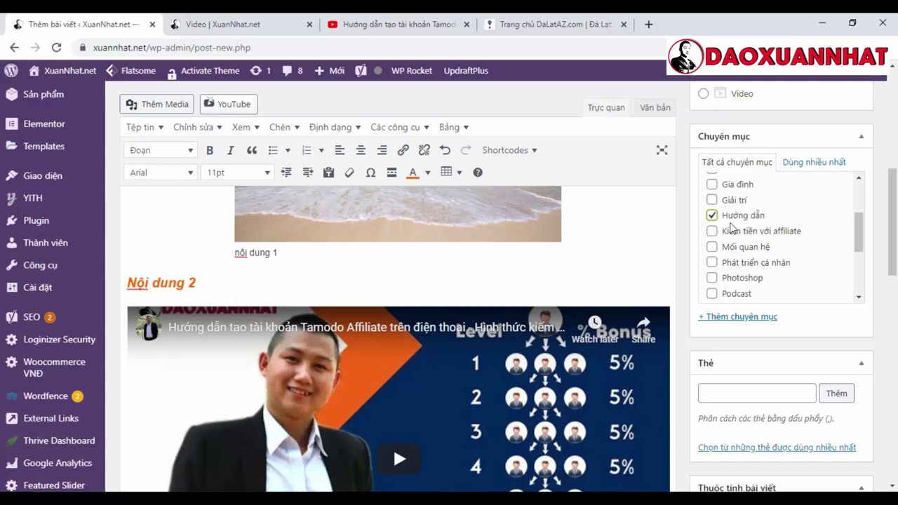
- Set the beach picture bg-dao-xuan-nhat1.jpg from the media library as the post's featured image
{"action": "scroll", "coordinate": [782, 291], "scroll_direction": "down", "scroll_amount": 10}
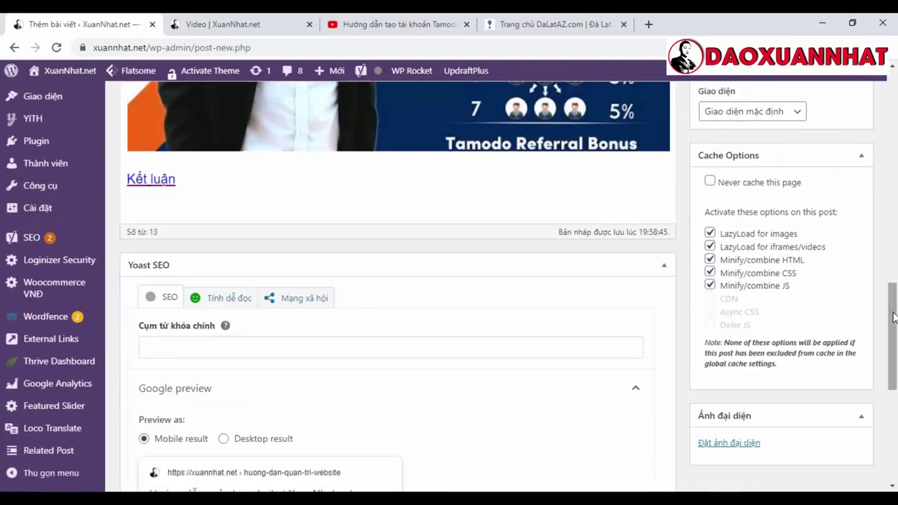
{"action": "left_click", "coordinate": [734, 447]}
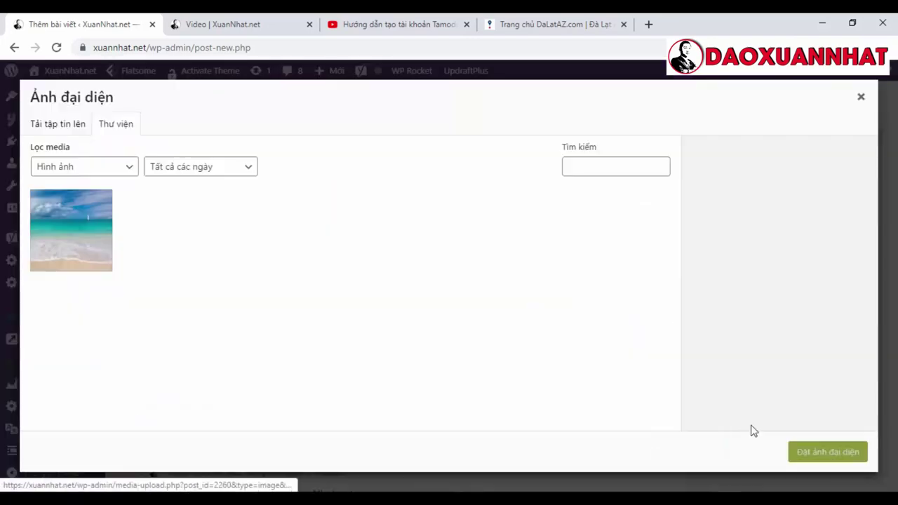
{"action": "left_click", "coordinate": [63, 232]}
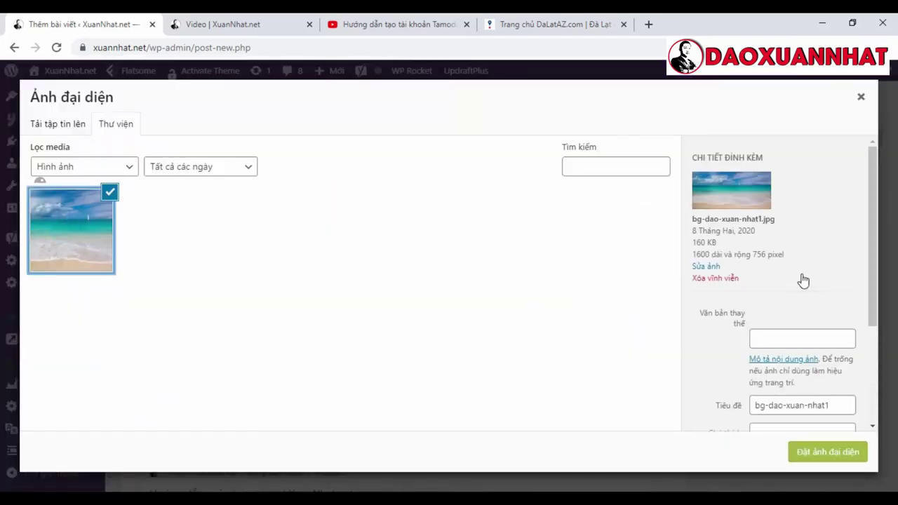
{"action": "left_click", "coordinate": [826, 453]}
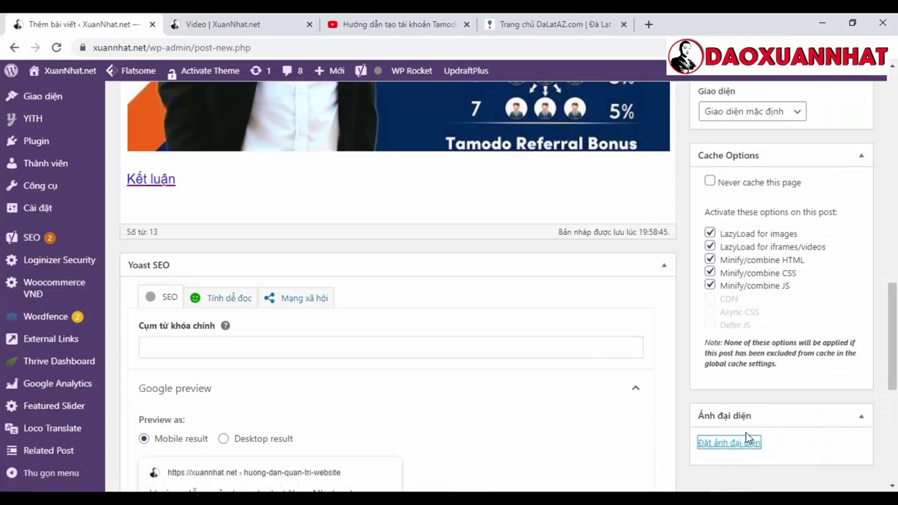
- Examine how thumbnails appear in the listings on the site's Video and Blog pages, and return to the post editor
{"action": "left_click", "coordinate": [231, 22]}
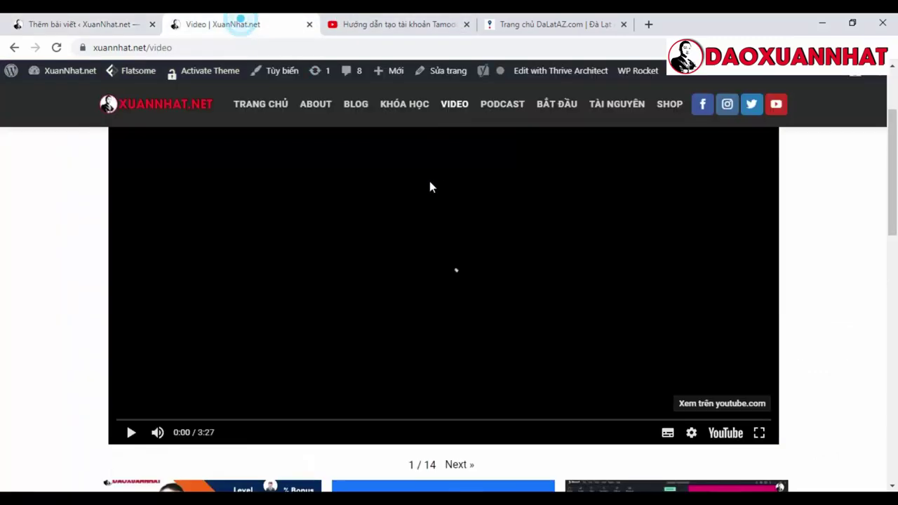
{"action": "scroll", "coordinate": [443, 243], "scroll_direction": "down", "scroll_amount": 8}
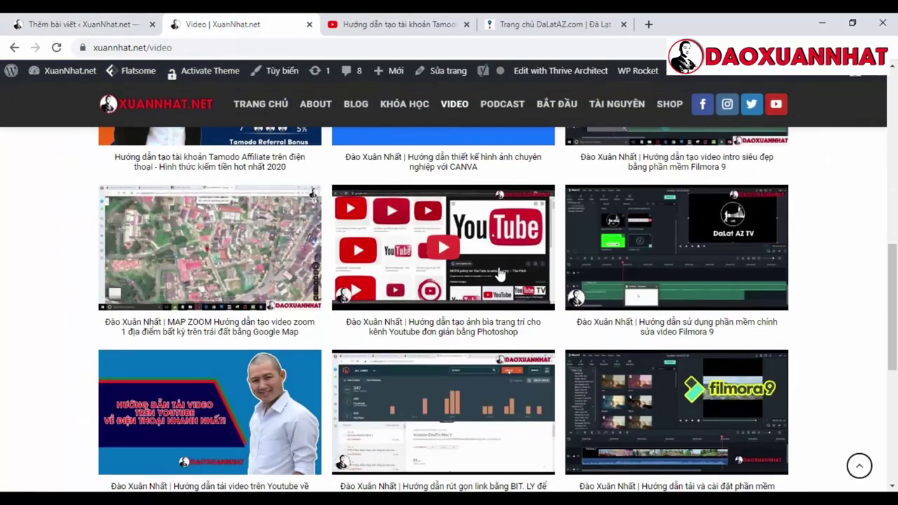
{"action": "scroll", "coordinate": [497, 270], "scroll_direction": "up", "scroll_amount": 2}
{"action": "scroll", "coordinate": [496, 270], "scroll_direction": "up", "scroll_amount": 6}
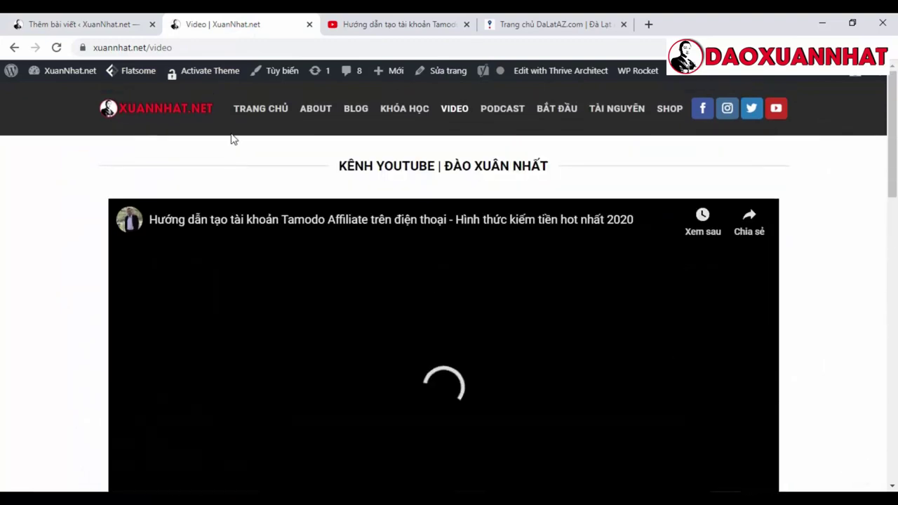
{"action": "left_click", "coordinate": [358, 110]}
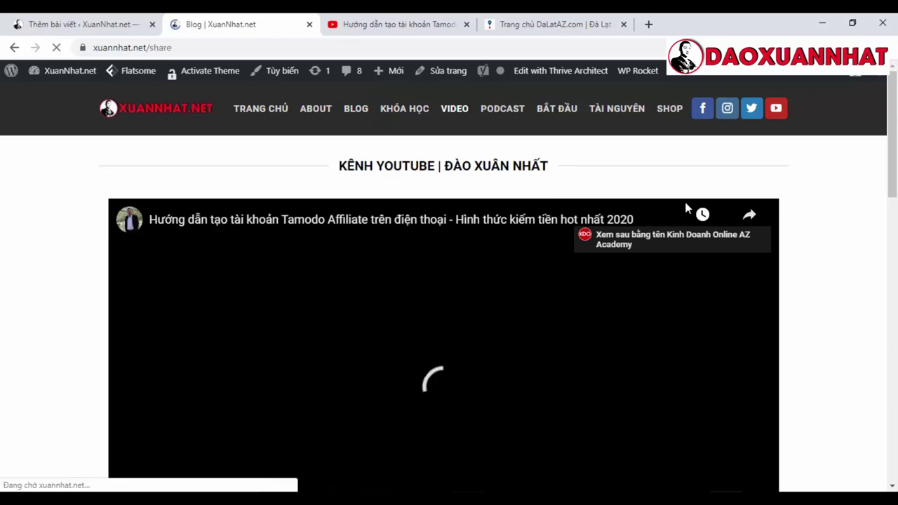
{"action": "scroll", "coordinate": [112, 169], "scroll_direction": "down", "scroll_amount": 7}
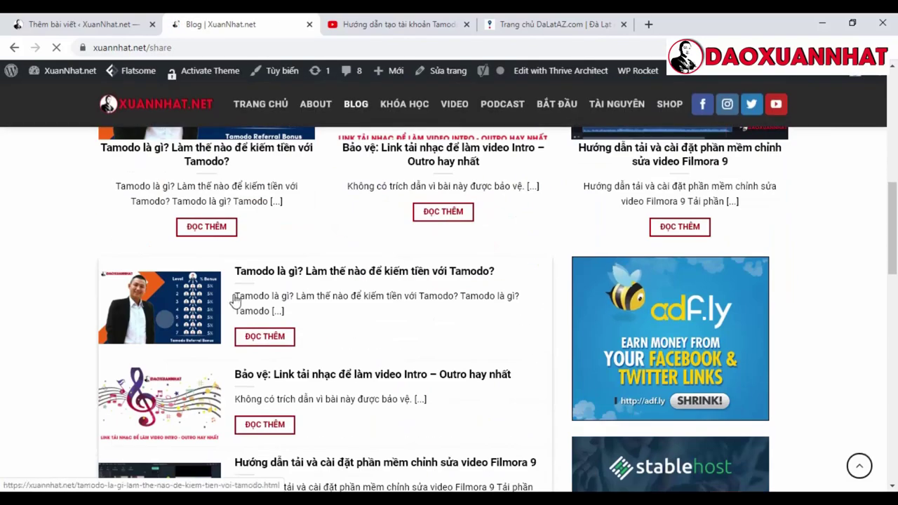
{"action": "scroll", "coordinate": [153, 301], "scroll_direction": "down", "scroll_amount": 1}
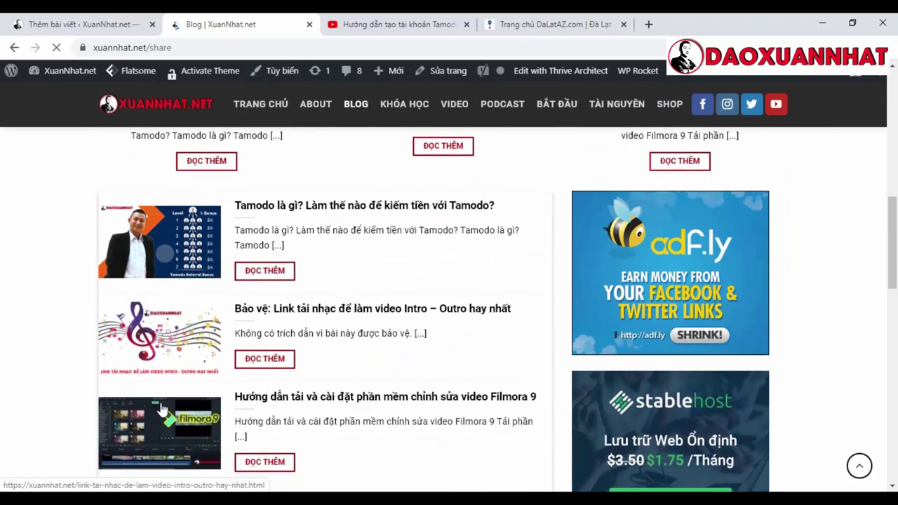
{"action": "left_click", "coordinate": [73, 32]}
{"action": "scroll", "coordinate": [868, 335], "scroll_direction": "up", "scroll_amount": 10}
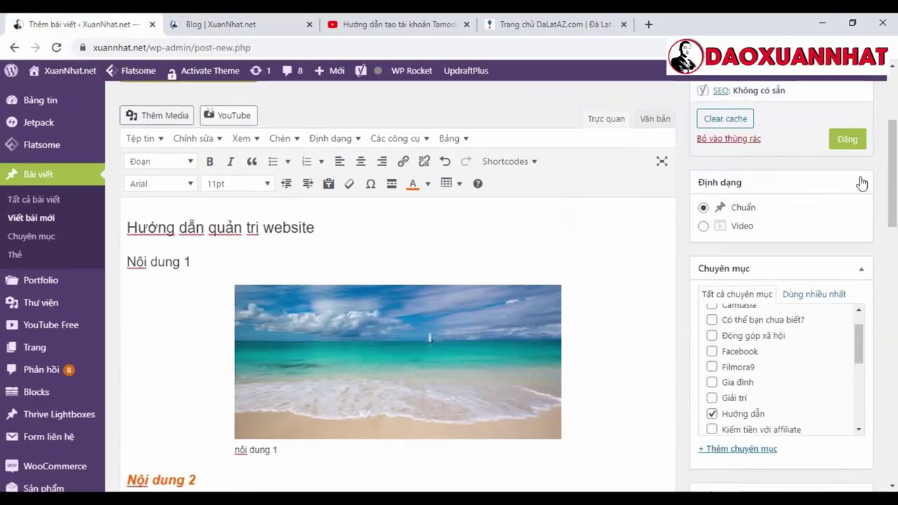
- Publish the post "Hướng dẫn quản trị website" and open its live page in a new browser tab
{"action": "left_click", "coordinate": [848, 139]}
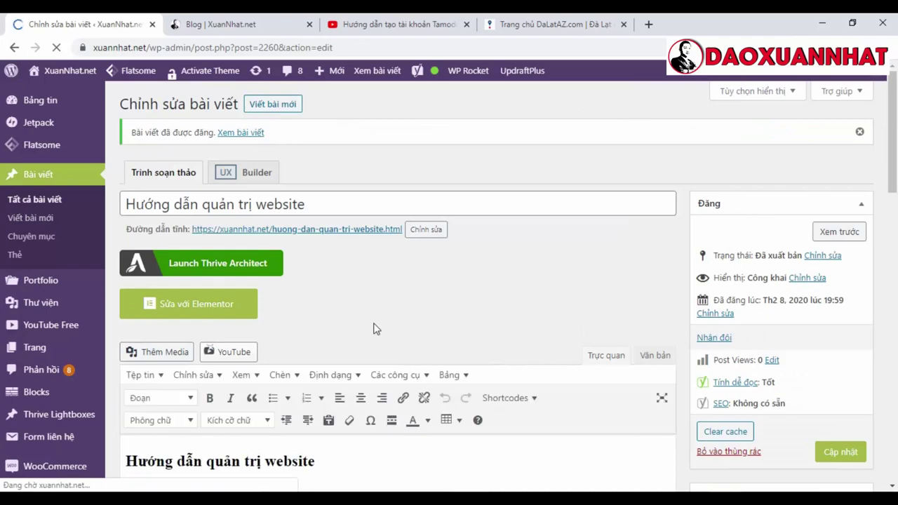
{"action": "scroll", "coordinate": [373, 327], "scroll_direction": "down", "scroll_amount": 1}
{"action": "scroll", "coordinate": [365, 309], "scroll_direction": "up", "scroll_amount": 1}
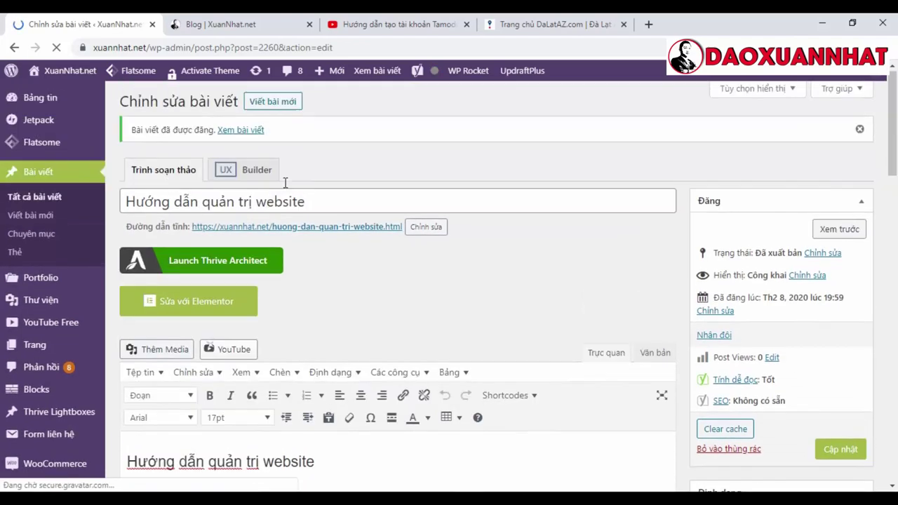
{"action": "right_click", "coordinate": [237, 137]}
{"action": "left_click", "coordinate": [270, 140]}
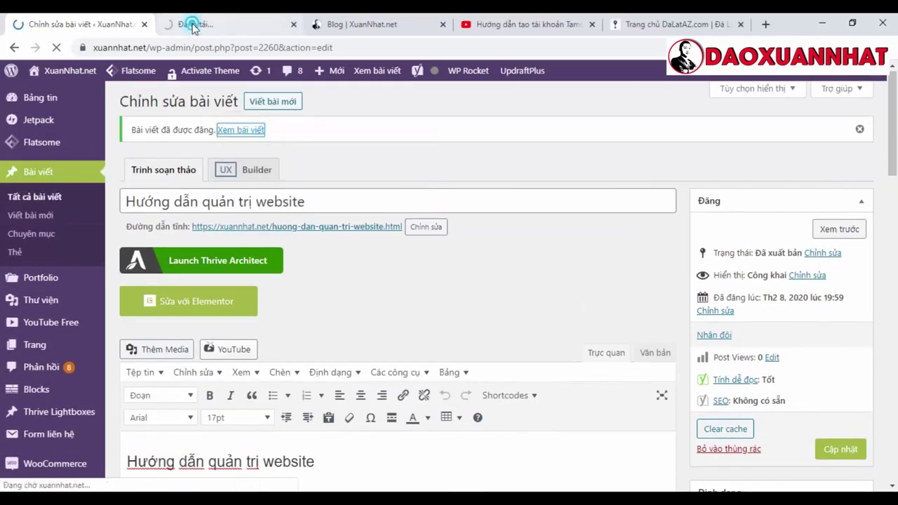
{"action": "key", "text": "ctrl+Tab"}
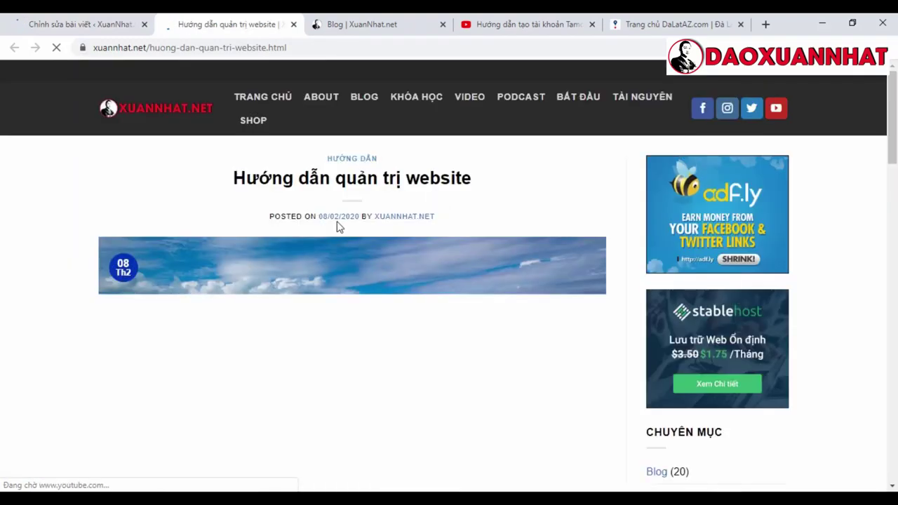
- Examine the published post's featured image, headings, captioned picture and embedded video on the live page, and return to the post editor
{"action": "scroll", "coordinate": [395, 281], "scroll_direction": "down", "scroll_amount": 7}
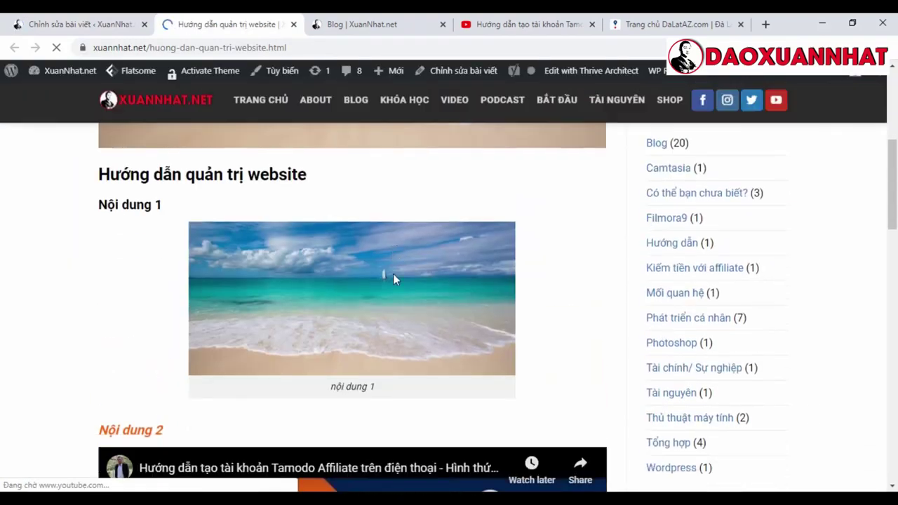
{"action": "scroll", "coordinate": [395, 277], "scroll_direction": "up", "scroll_amount": 1}
{"action": "scroll", "coordinate": [396, 279], "scroll_direction": "up", "scroll_amount": 4}
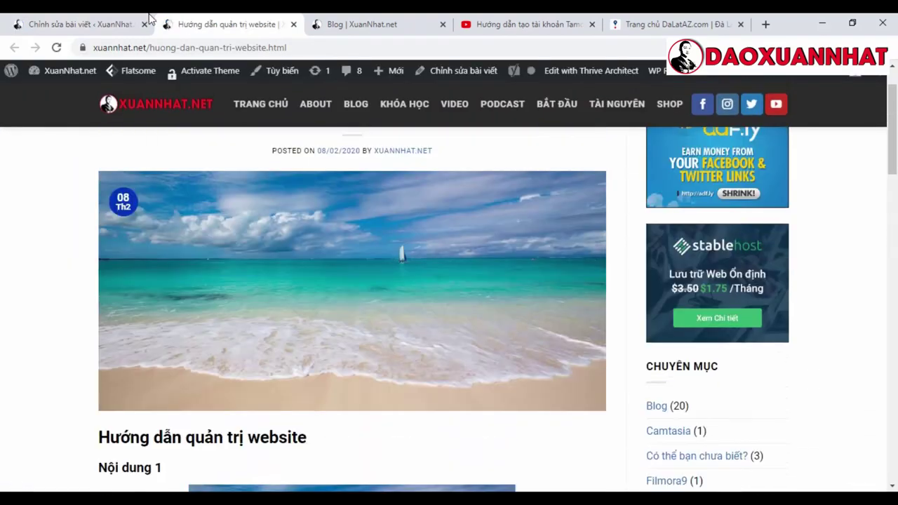
{"action": "scroll", "coordinate": [492, 267], "scroll_direction": "down", "scroll_amount": 7}
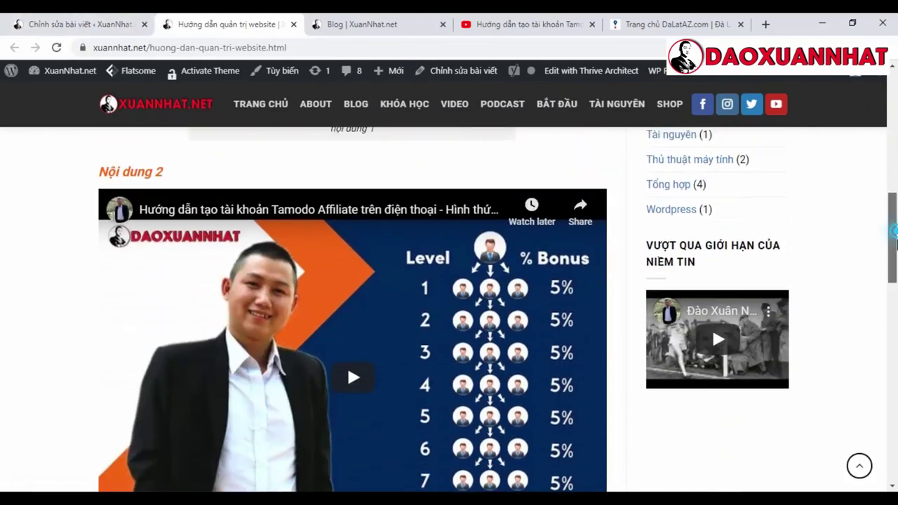
{"action": "left_click_drag", "start_coordinate": [895, 242], "coordinate": [894, 212]}
{"action": "scroll", "coordinate": [417, 358], "scroll_direction": "up", "scroll_amount": 5}
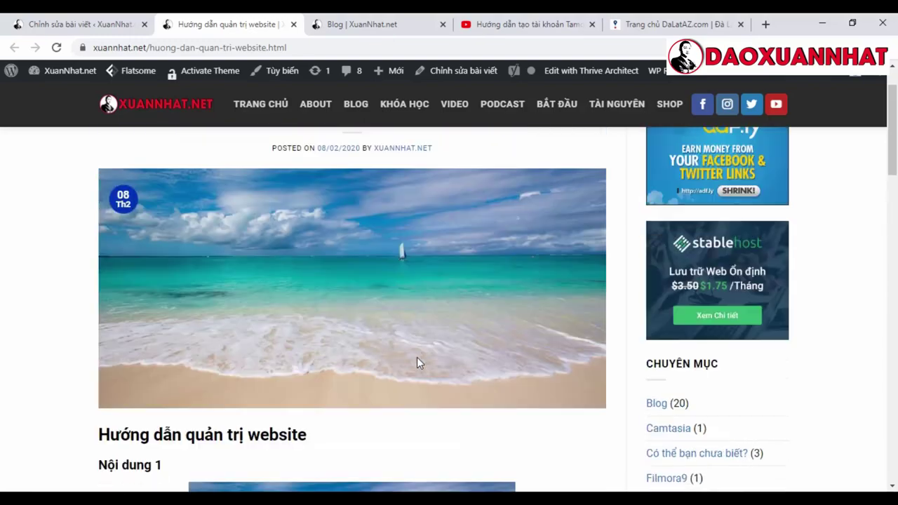
{"action": "left_click_drag", "start_coordinate": [890, 160], "coordinate": [889, 238]}
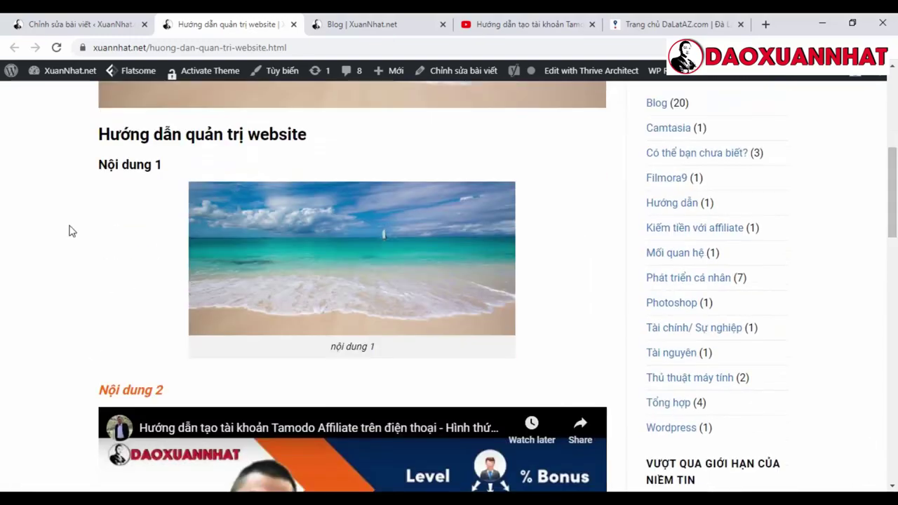
{"action": "left_click", "coordinate": [84, 21]}
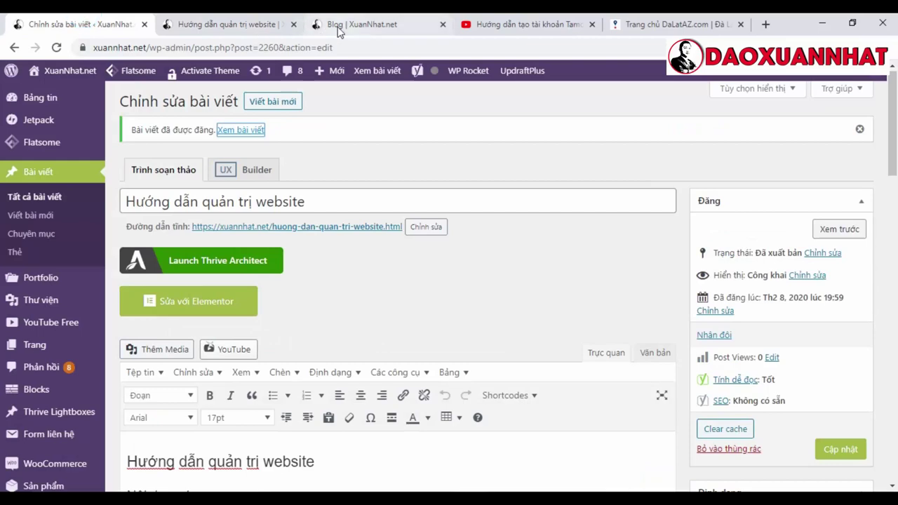
{"action": "left_click", "coordinate": [270, 28]}
{"action": "scroll", "coordinate": [287, 242], "scroll_direction": "up", "scroll_amount": 4}
{"action": "scroll", "coordinate": [287, 242], "scroll_direction": "down", "scroll_amount": 4}
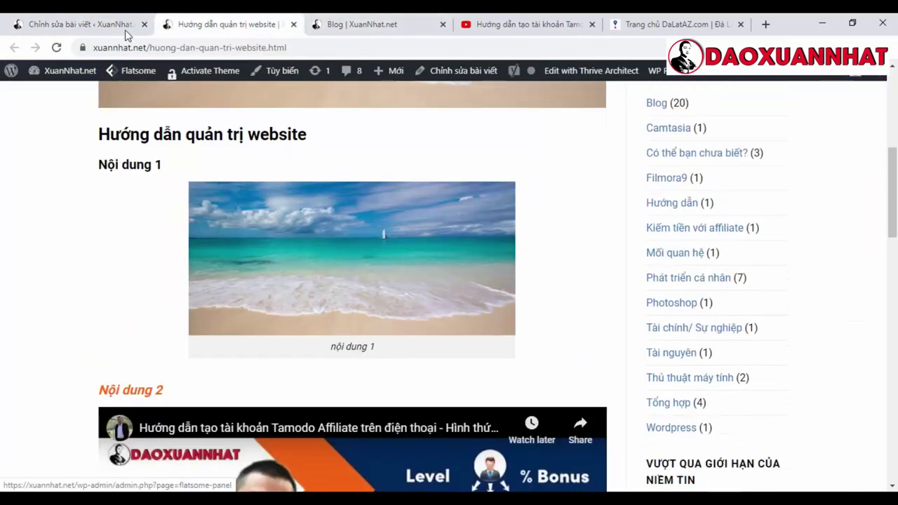
{"action": "left_click", "coordinate": [126, 28]}
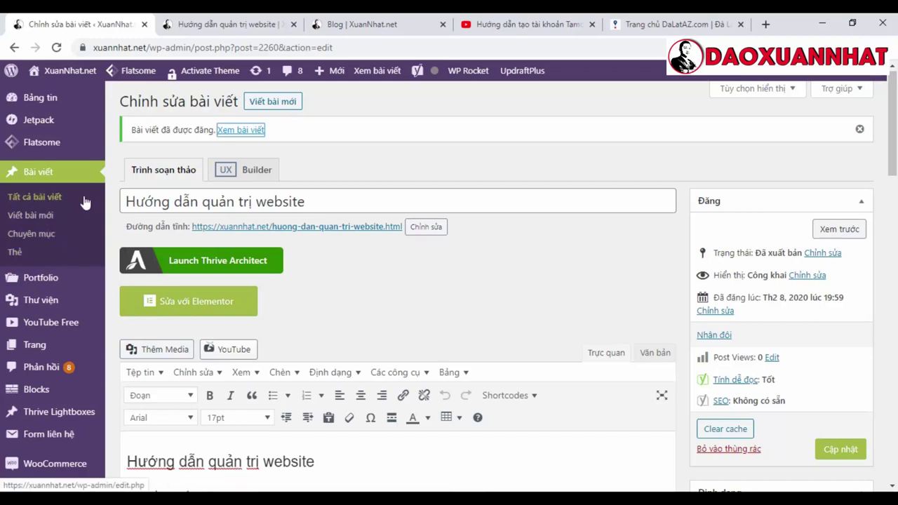
- Start a new page (Thêm trang mới) in the site's administration
{"action": "scroll", "coordinate": [453, 219], "scroll_direction": "down", "scroll_amount": 1}
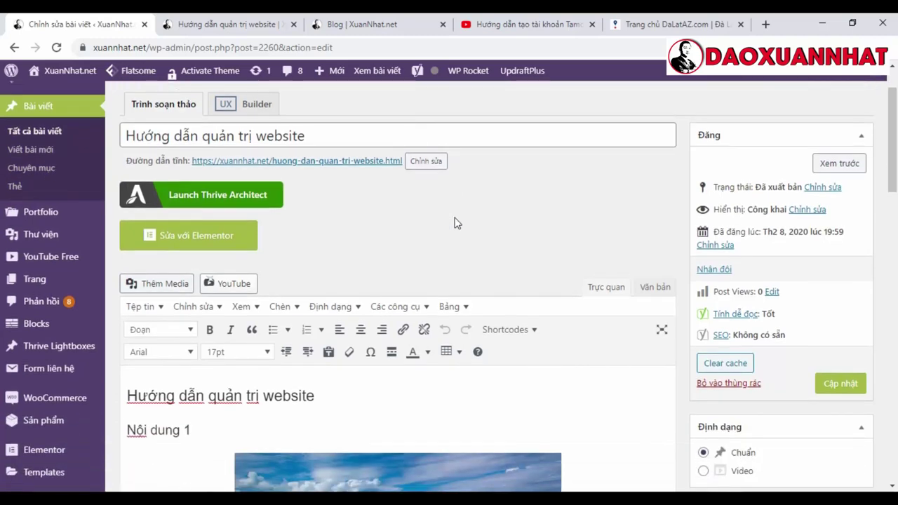
{"action": "mouse_move", "coordinate": [77, 280]}
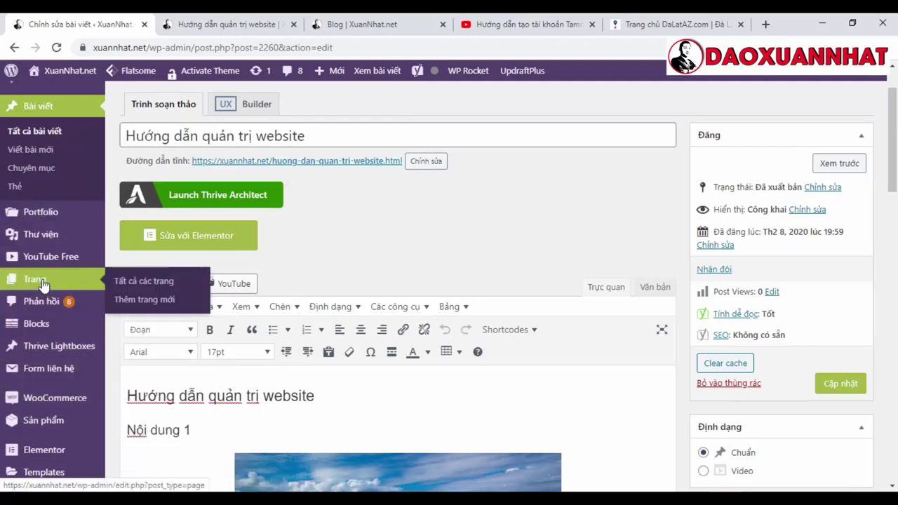
{"action": "mouse_move", "coordinate": [40, 284]}
{"action": "left_click", "coordinate": [147, 302]}
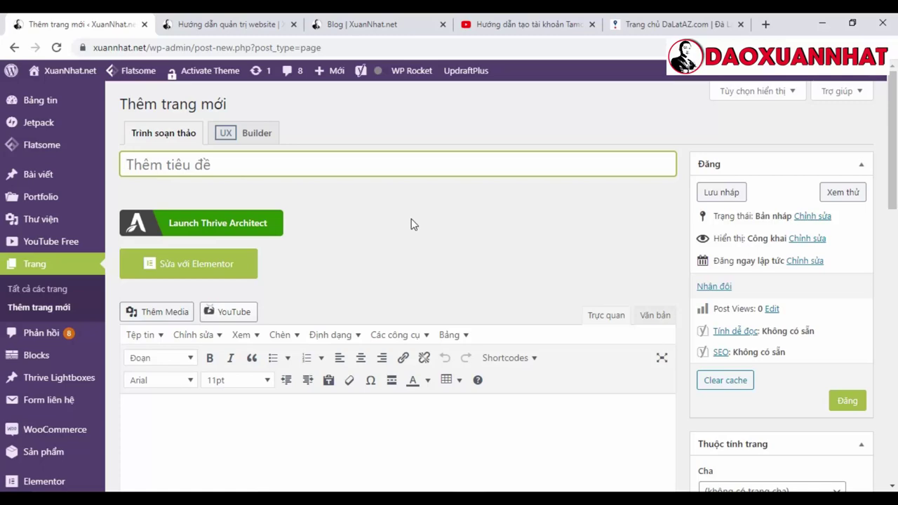
- Compare the Tamodo blog post, down to its comment form, with the site's About page, and return to the new page's editor
{"action": "left_click", "coordinate": [366, 26]}
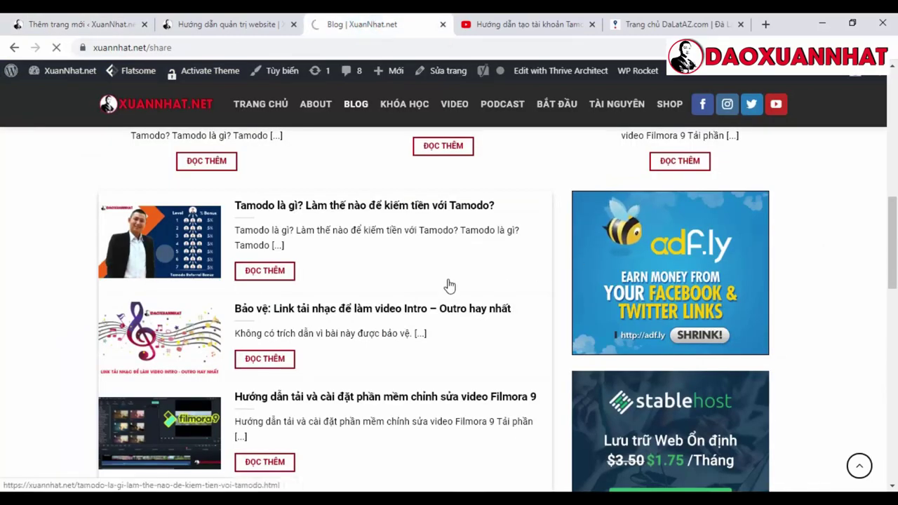
{"action": "left_click", "coordinate": [396, 286]}
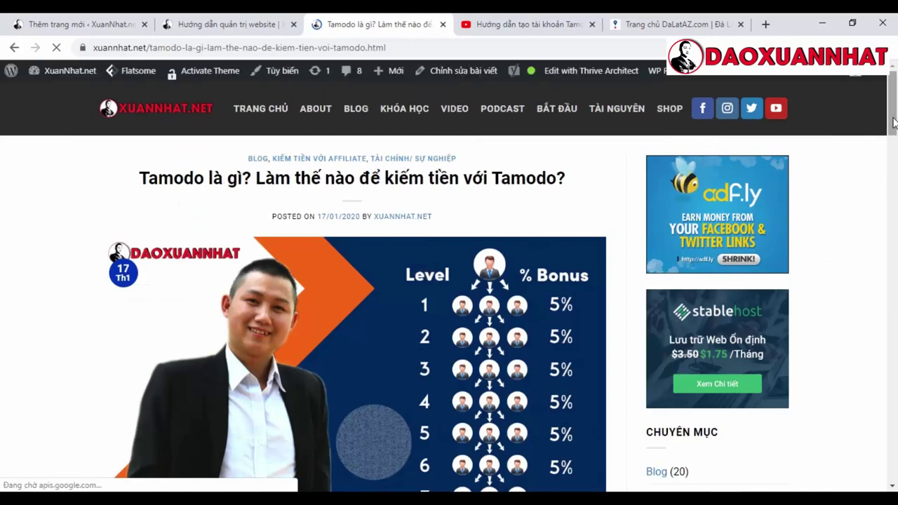
{"action": "left_click_drag", "start_coordinate": [895, 123], "coordinate": [895, 444]}
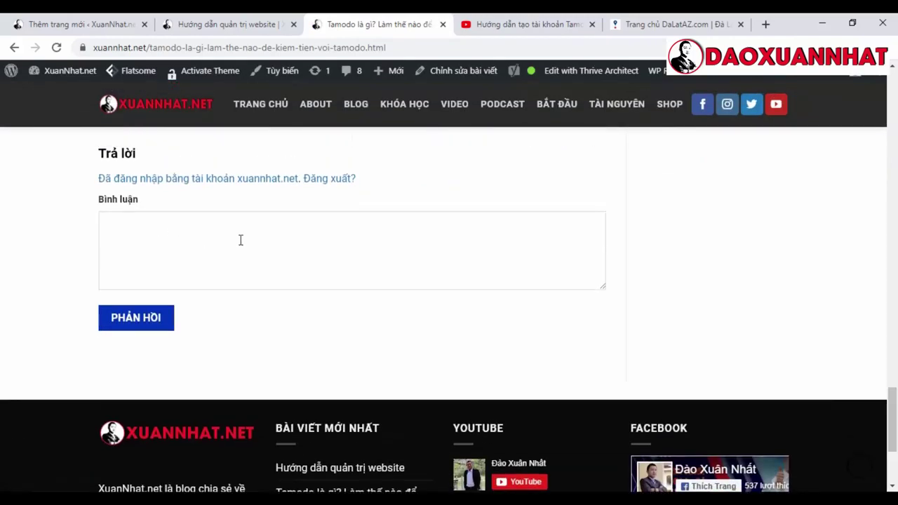
{"action": "left_click", "coordinate": [316, 103]}
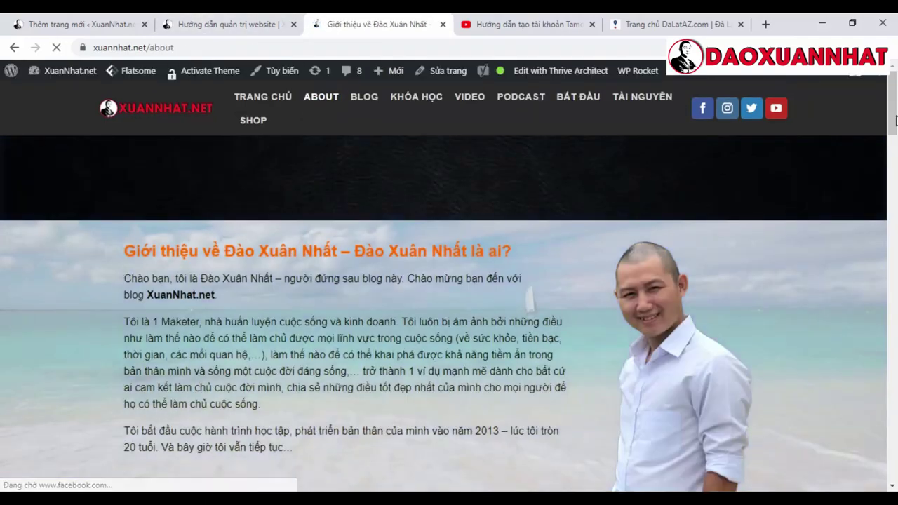
{"action": "mouse_move", "coordinate": [894, 105]}
{"action": "left_mouse_down"}
{"action": "mouse_move", "coordinate": [895, 419]}
{"action": "mouse_move", "coordinate": [895, 315]}
{"action": "left_mouse_up"}
{"action": "left_click", "coordinate": [114, 27]}
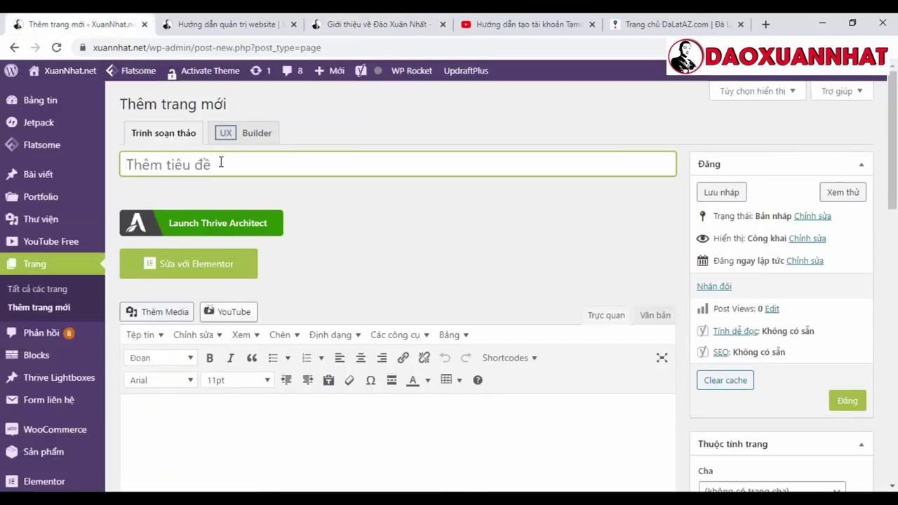
- Enter "Hướng dẫn quản trị website" as the new page's title
{"action": "type", "text": "Hướng d"}
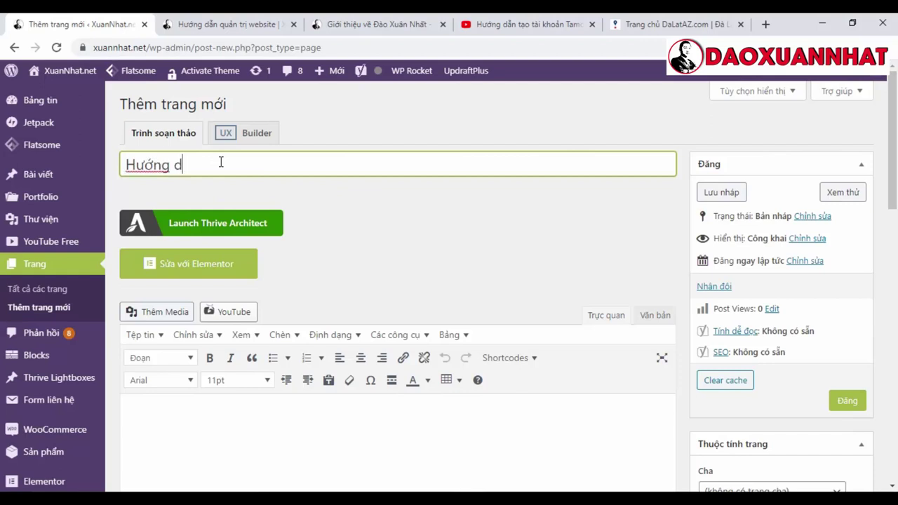
{"action": "type", "text": "ân "}
{"action": "type", "text": "quản trị"}
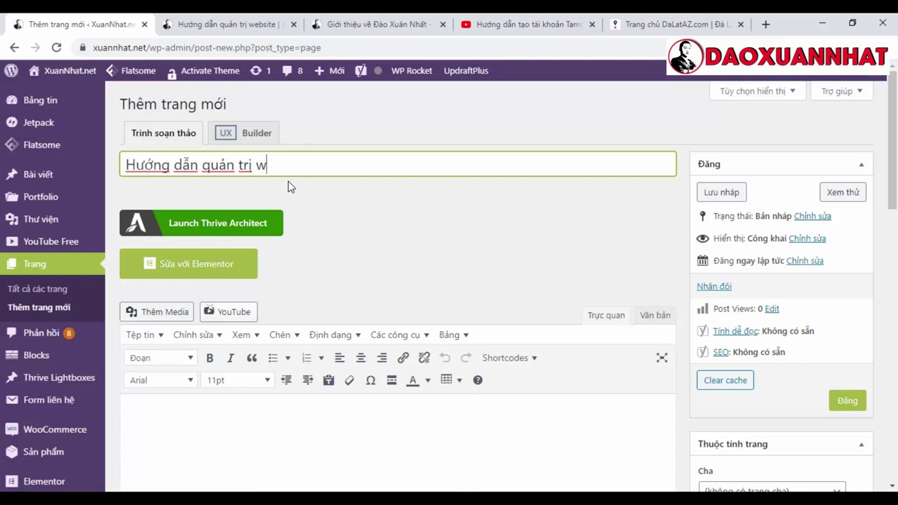
{"action": "type", "text": "website"}
- Copy the title into the page body as its first line and add the lines "Nội dung 1", "Nội dung 2" and "Kết luận" below it
{"action": "scroll", "coordinate": [664, 385], "scroll_direction": "down", "scroll_amount": 1}
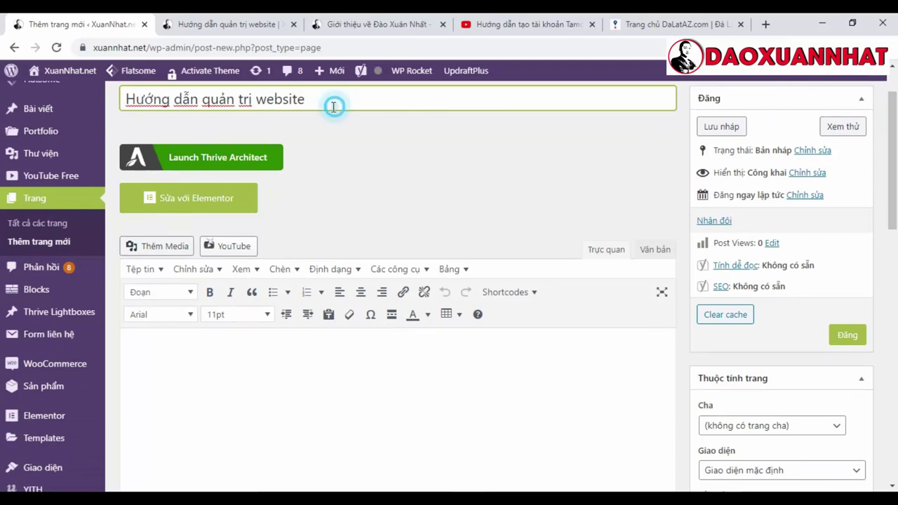
{"action": "left_click_drag", "start_coordinate": [333, 106], "coordinate": [116, 118]}
{"action": "key", "text": "ctrl+c"}
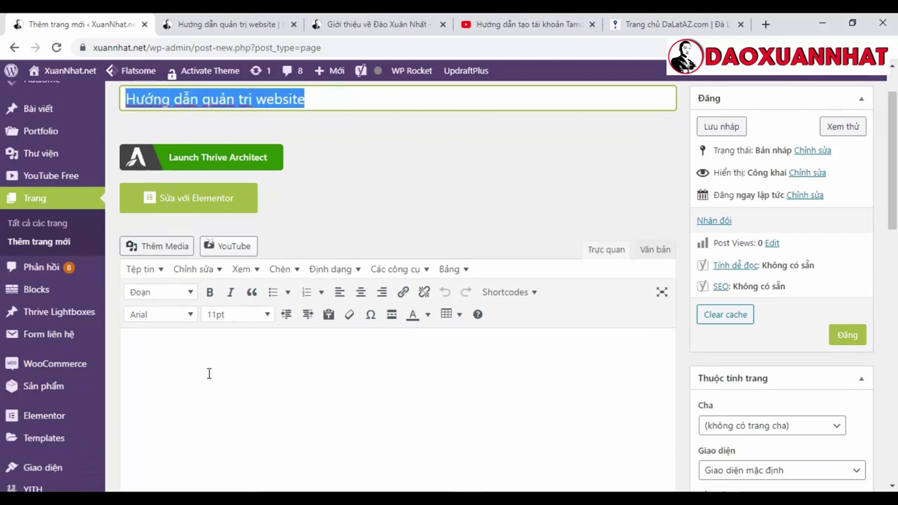
{"action": "left_click", "coordinate": [210, 374]}
{"action": "key", "text": "ctrl+v"}
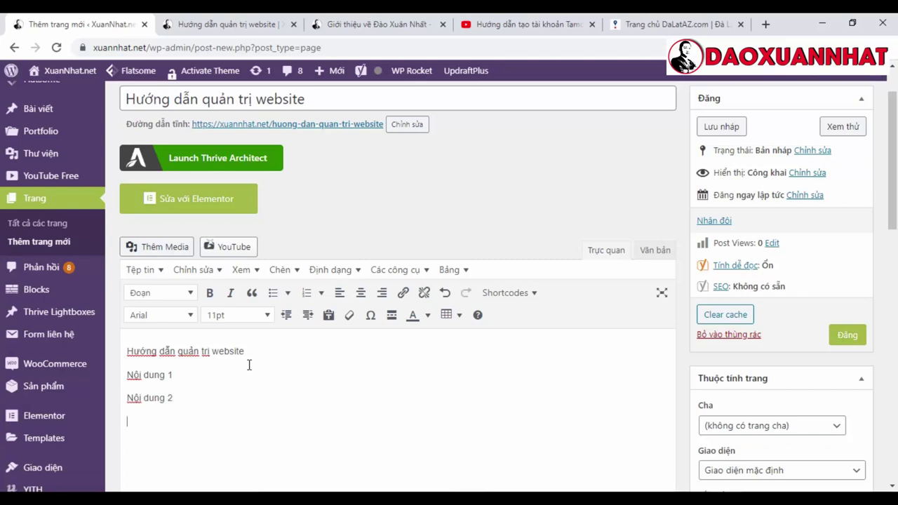
{"action": "type", "text": "ết luận"}
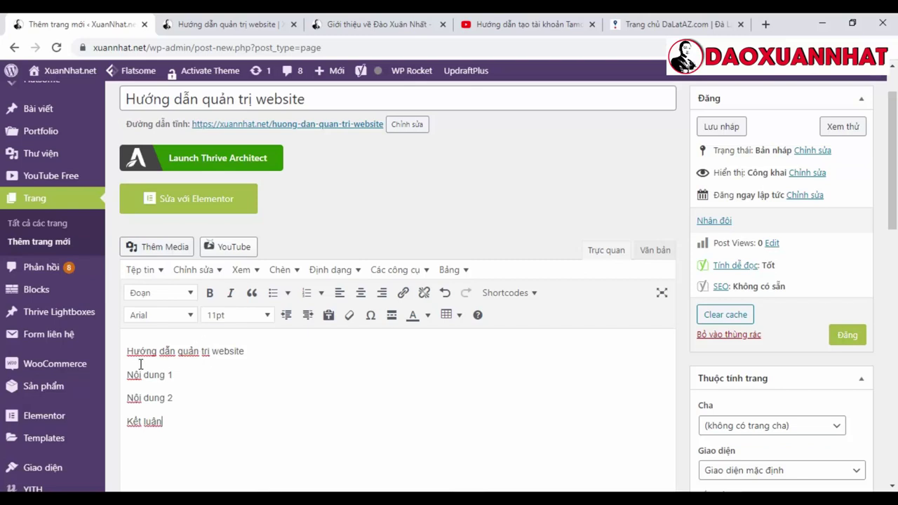
- Link the "Nội dung 1" line in the page body to xuannhat.net
{"action": "left_click_drag", "start_coordinate": [131, 372], "coordinate": [177, 373]}
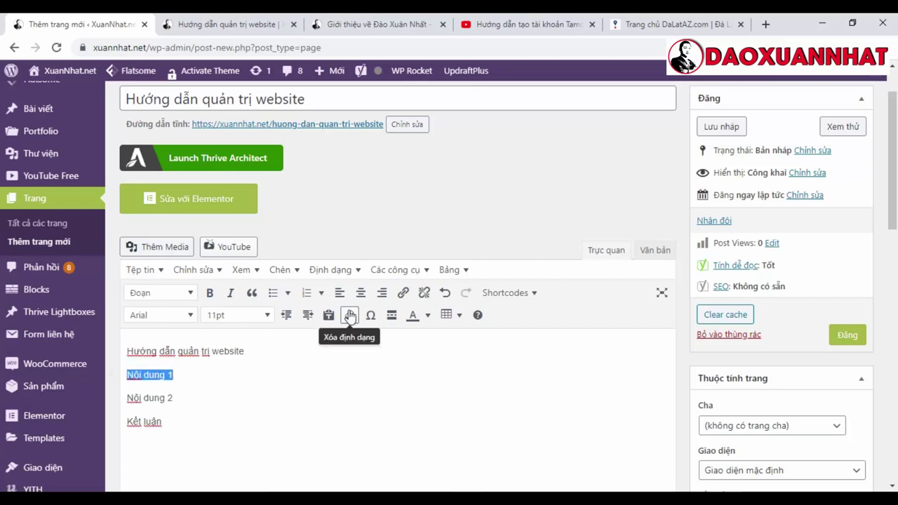
{"action": "left_click", "coordinate": [403, 294]}
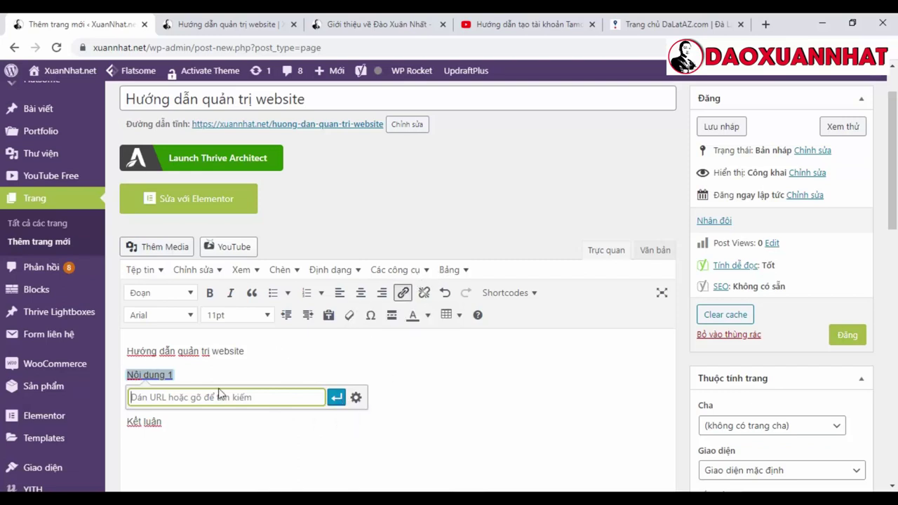
{"action": "type", "text": "x"}
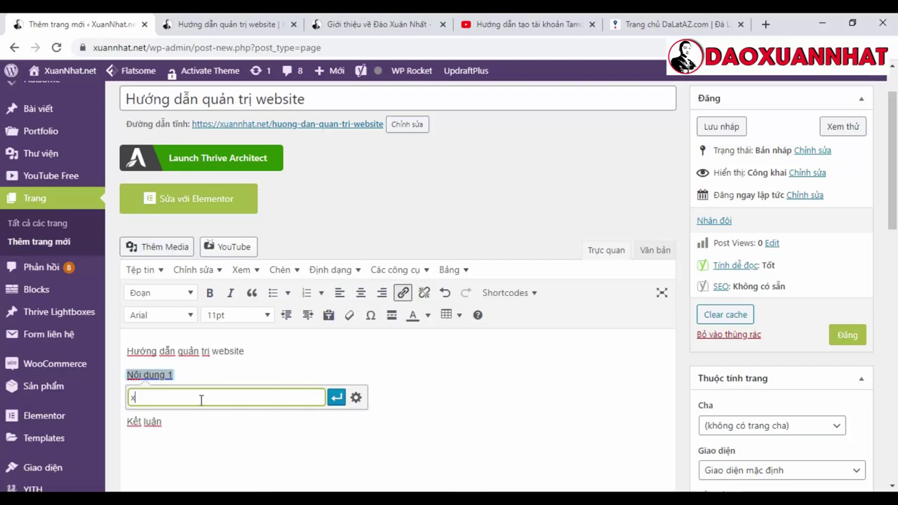
{"action": "type", "text": "uan"}
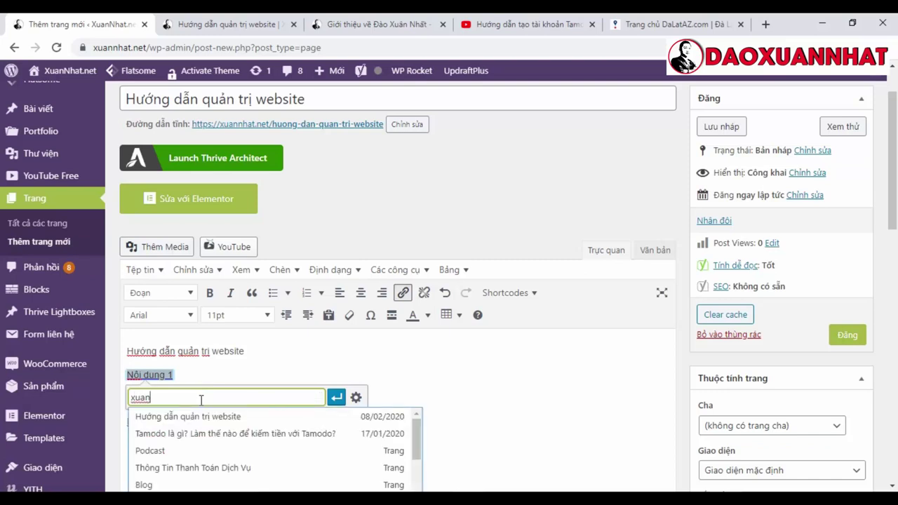
{"action": "type", "text": "nhat."}
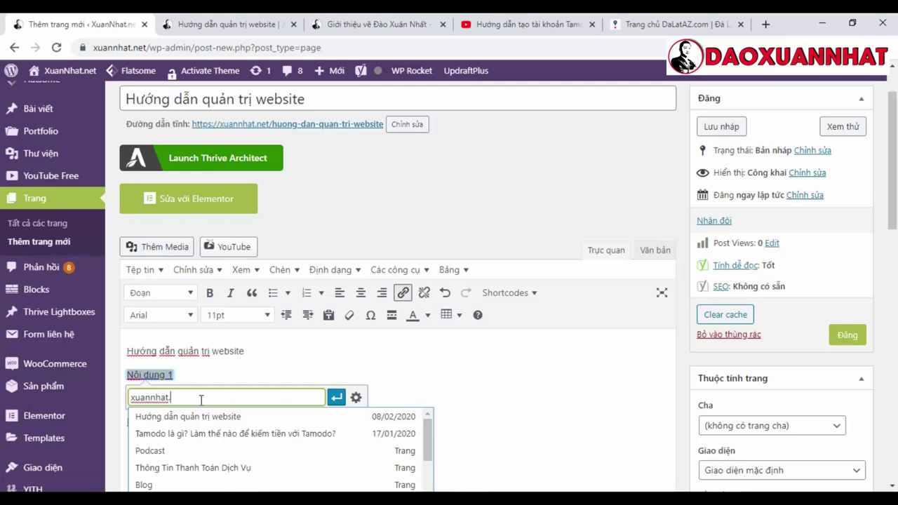
{"action": "type", "text": "net"}
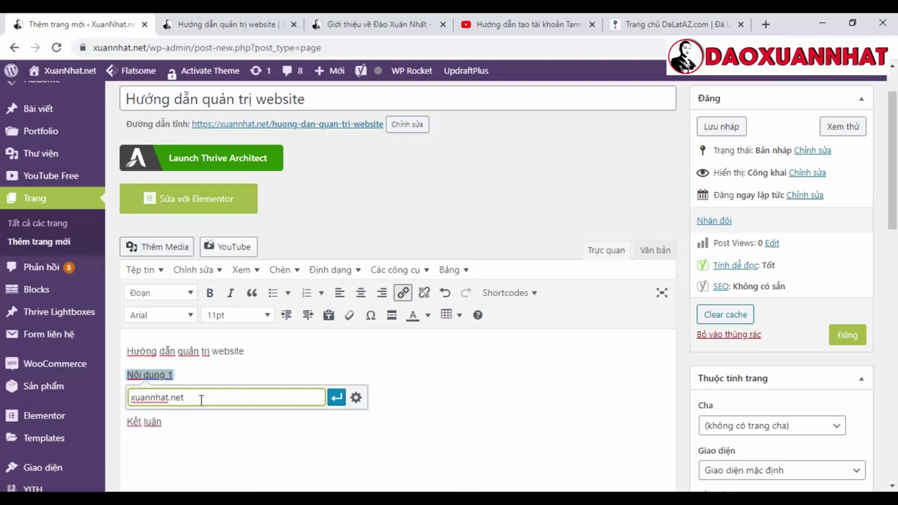
{"action": "left_click", "coordinate": [338, 398]}
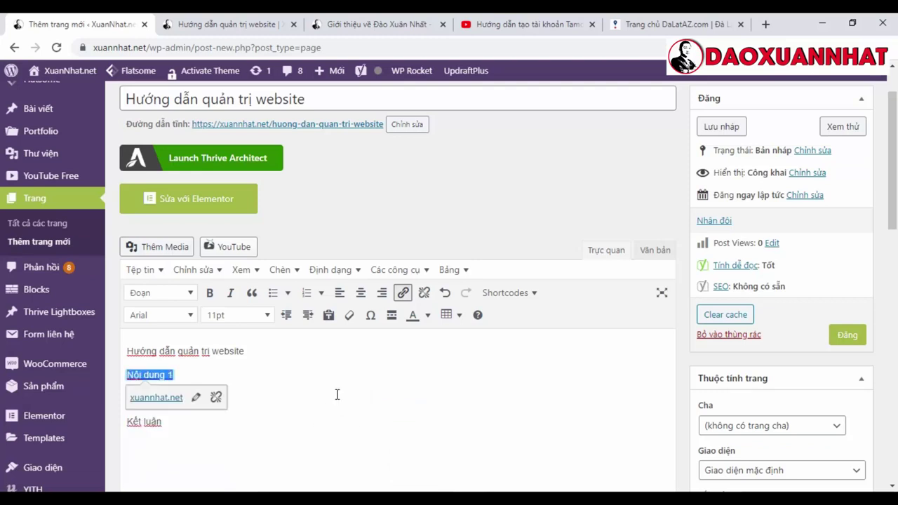
{"action": "left_click", "coordinate": [241, 361]}
{"action": "left_click", "coordinate": [331, 351]}
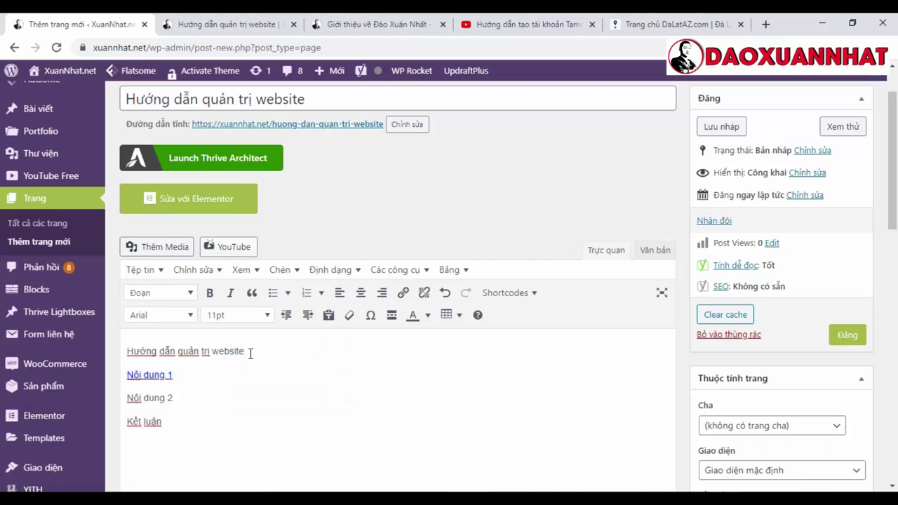
- Center the "Hướng dẫn quản trị website" line in the page body
{"action": "left_click_drag", "start_coordinate": [262, 348], "coordinate": [125, 354]}
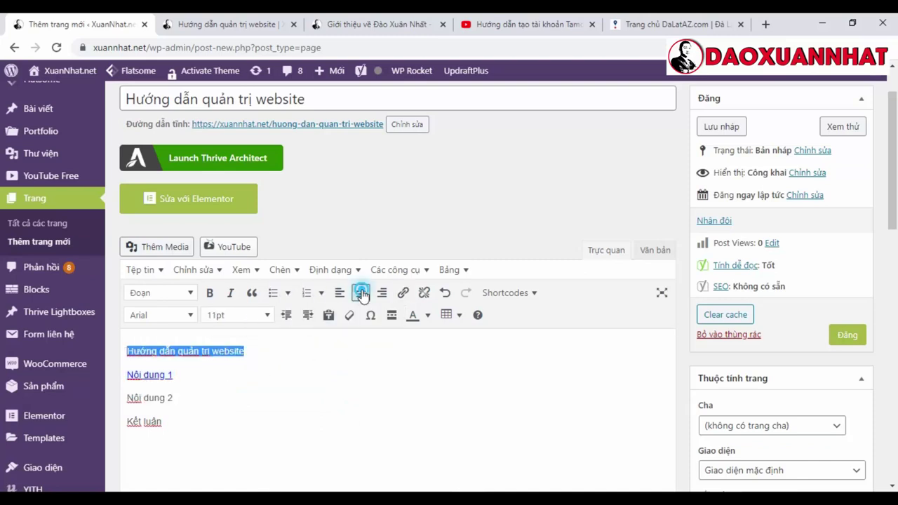
{"action": "left_click", "coordinate": [360, 293]}
- Try a default numbered list and a bulleted list on the "Nội dung 1" line
{"action": "left_click", "coordinate": [128, 377]}
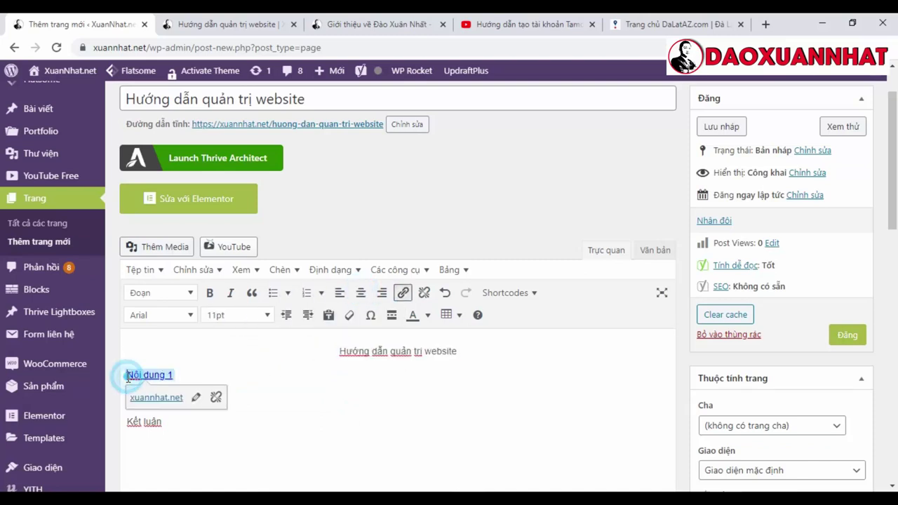
{"action": "left_click", "coordinate": [322, 293]}
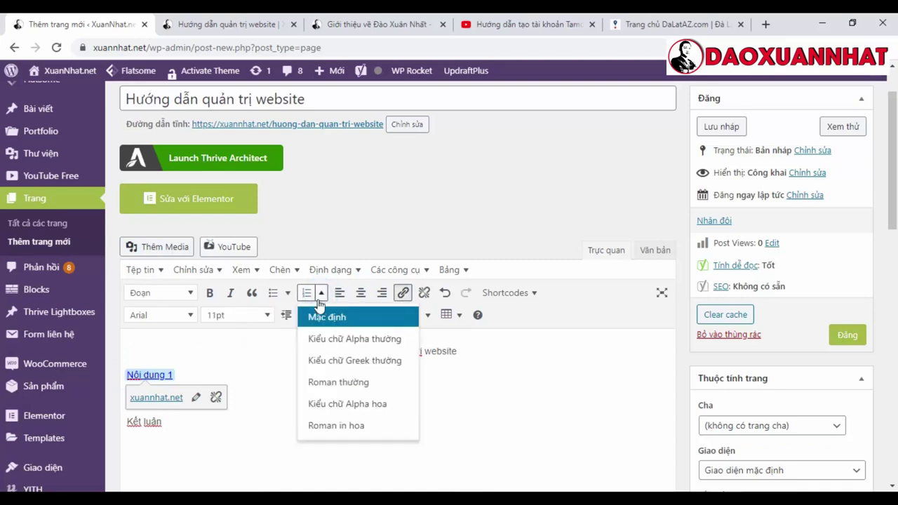
{"action": "left_click", "coordinate": [307, 294]}
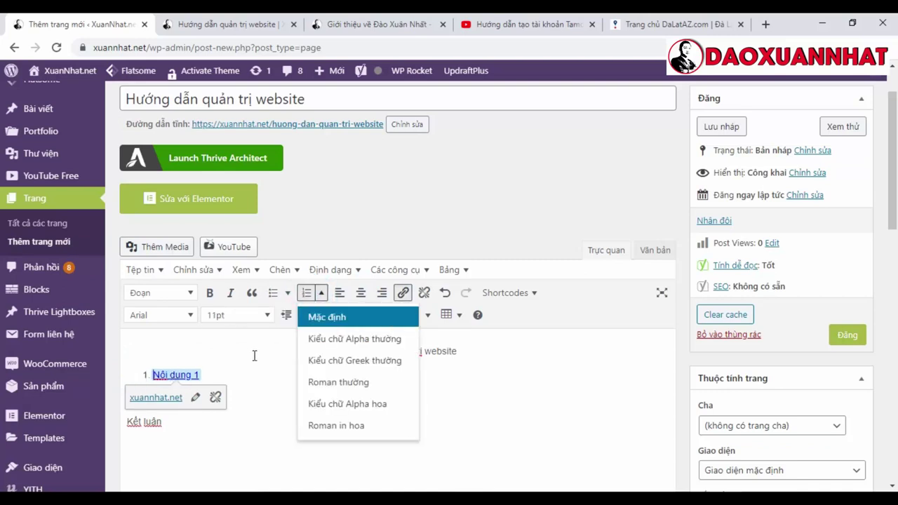
{"action": "left_click", "coordinate": [273, 293]}
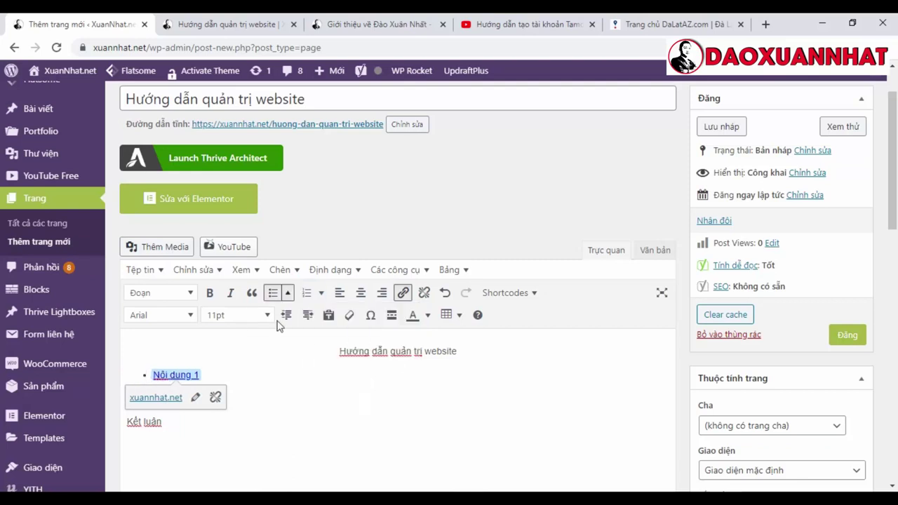
- Remove the link and the bullet formatting from the "Nội dung 1" line
{"action": "left_click", "coordinate": [216, 399]}
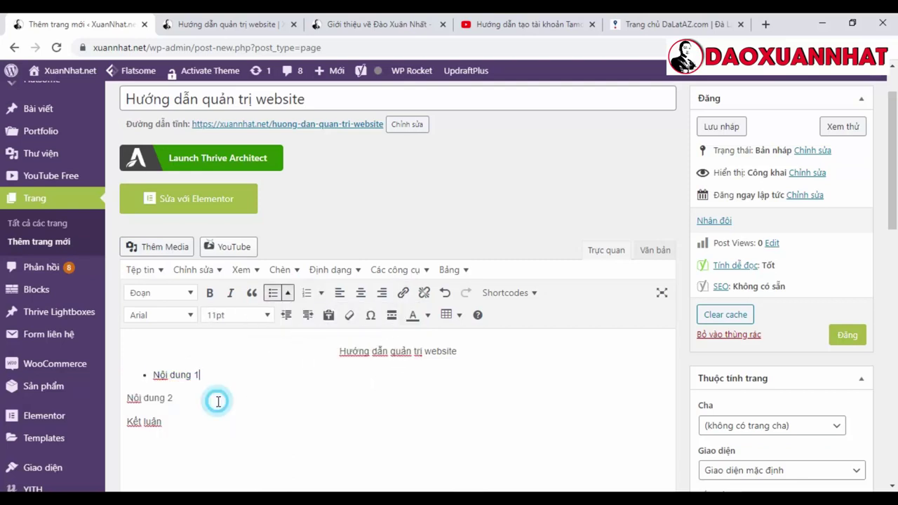
{"action": "left_click", "coordinate": [150, 374]}
{"action": "left_click", "coordinate": [273, 292]}
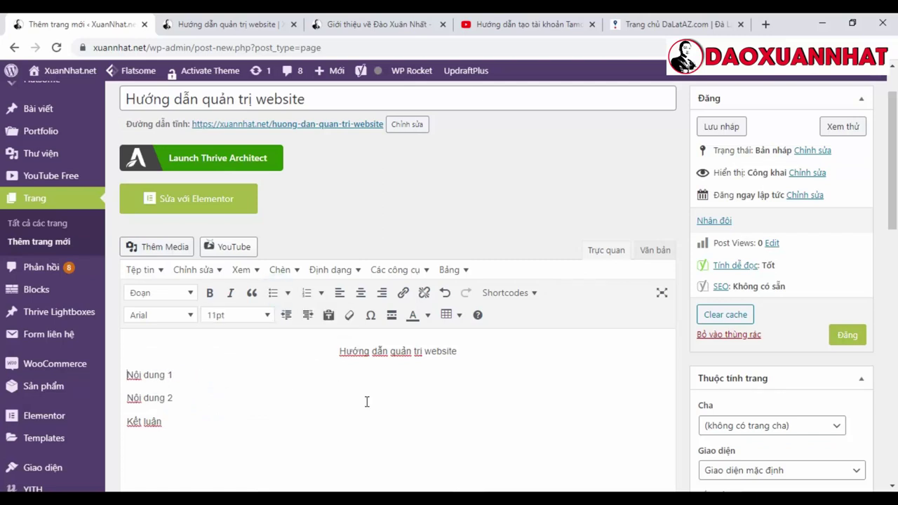
- Set the beach image bg-dao-xuan-nhat1.jpg from the media library as the page's featured image
{"action": "scroll", "coordinate": [280, 373], "scroll_direction": "down", "scroll_amount": 1}
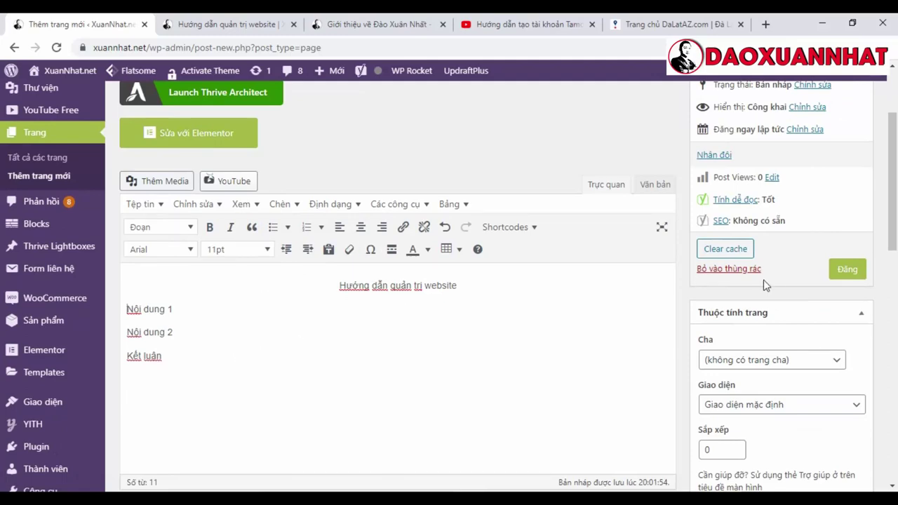
{"action": "left_click_drag", "start_coordinate": [894, 208], "coordinate": [895, 390]}
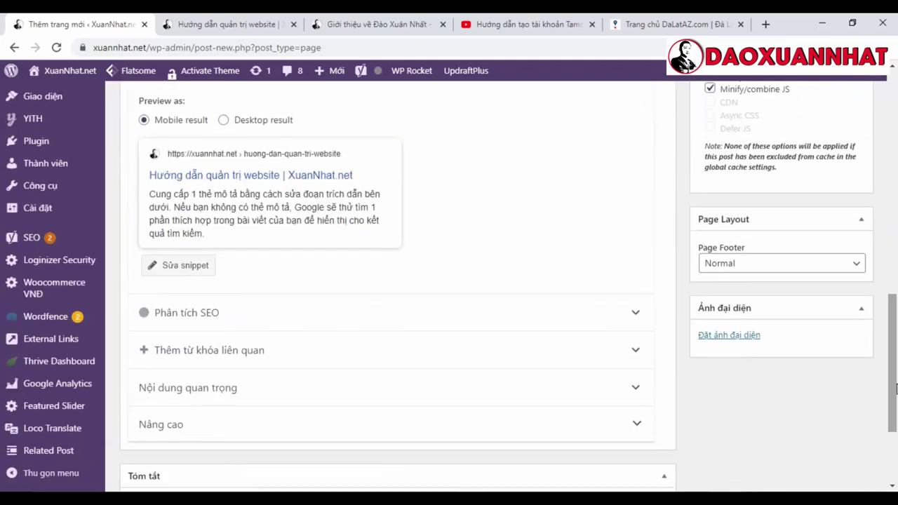
{"action": "left_click", "coordinate": [725, 336]}
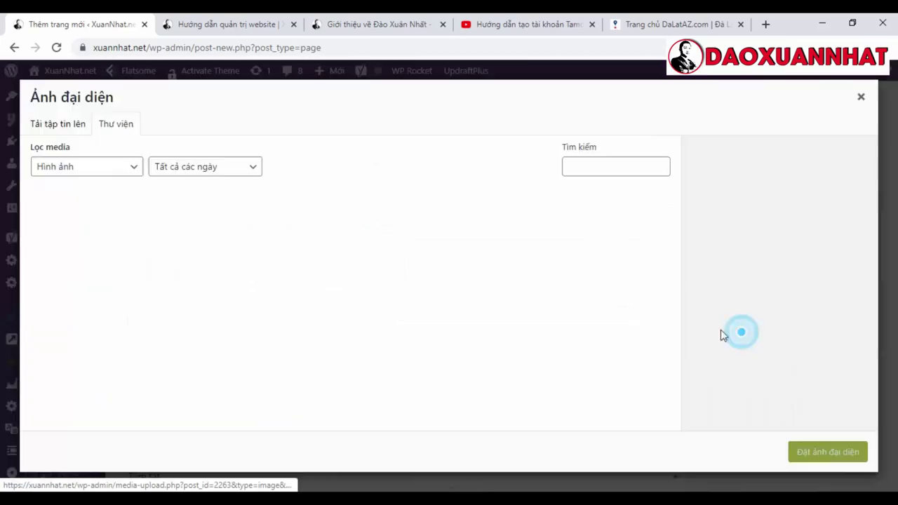
{"action": "left_click", "coordinate": [90, 232]}
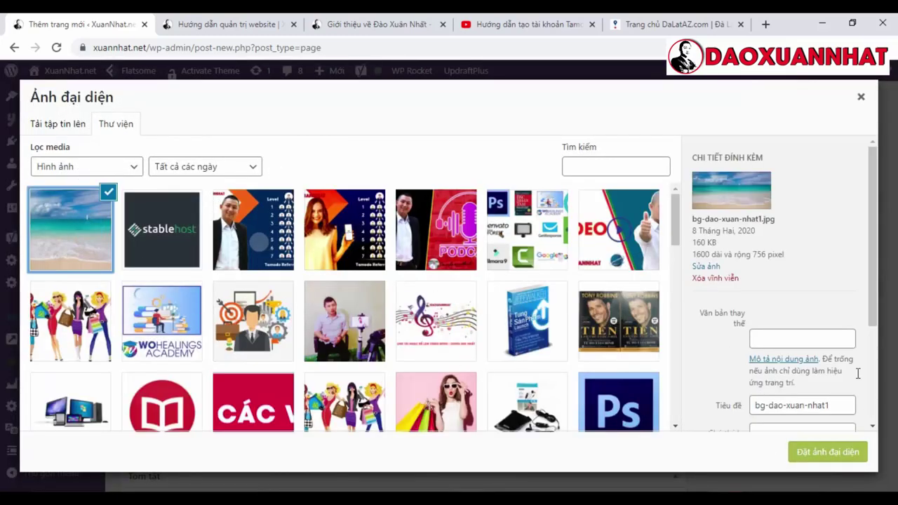
{"action": "left_click", "coordinate": [842, 452]}
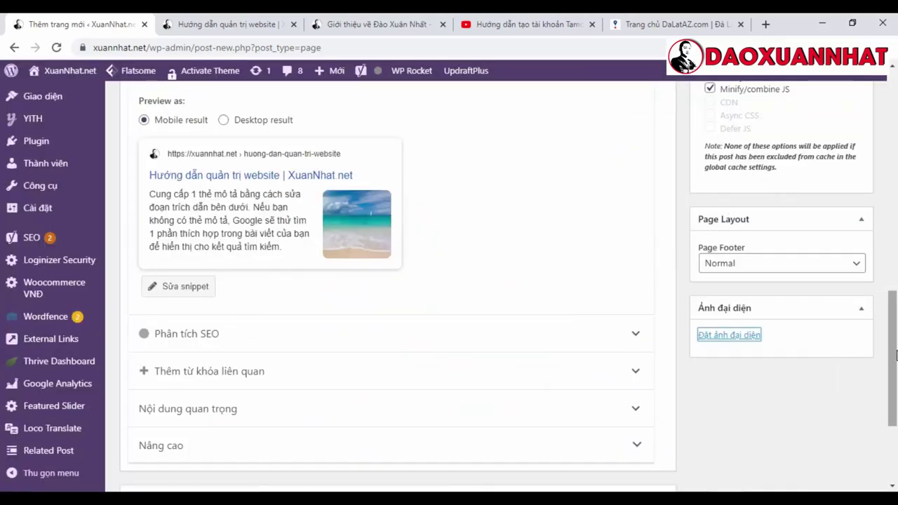
- Publish the page and open its live version in a separate browser tab
{"action": "left_click_drag", "start_coordinate": [894, 351], "coordinate": [894, 179]}
{"action": "left_click", "coordinate": [846, 253]}
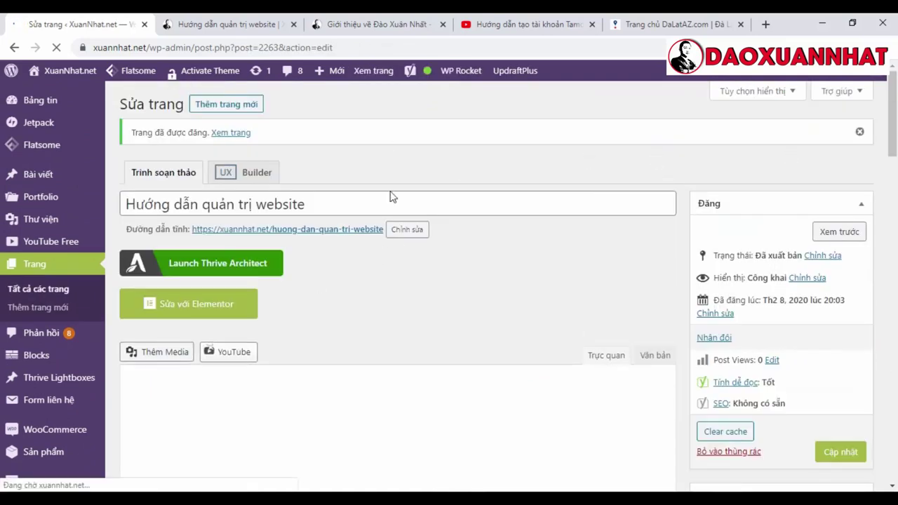
{"action": "right_click", "coordinate": [243, 136]}
{"action": "left_click", "coordinate": [268, 144]}
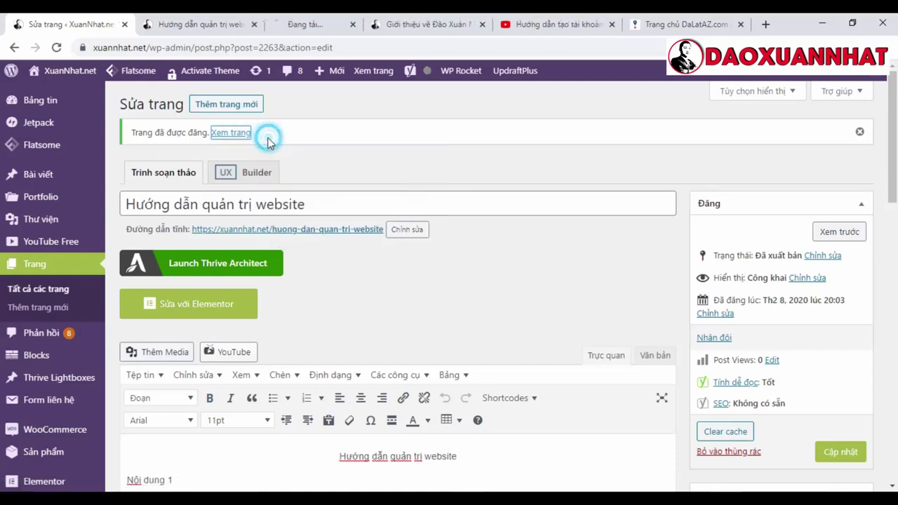
{"action": "left_click", "coordinate": [304, 24]}
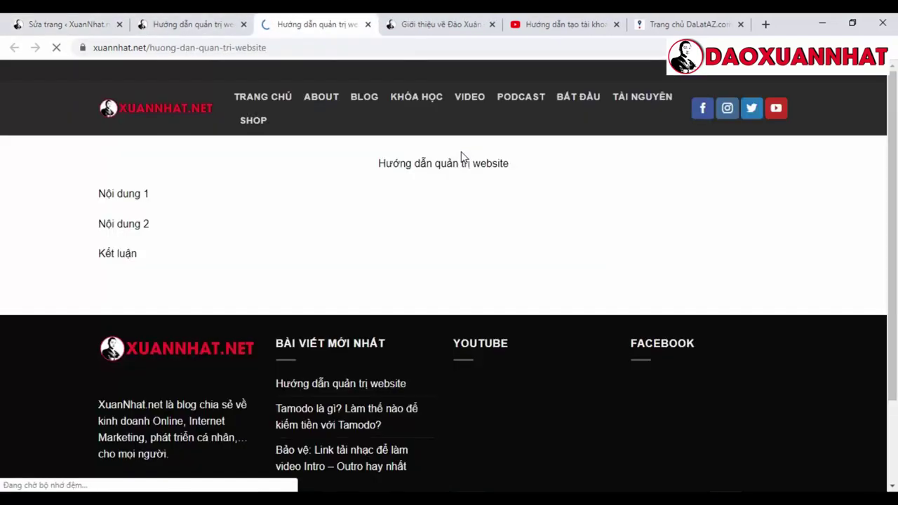
- Review the published page's layout from its header and body text down to the footer
{"action": "left_click_drag", "start_coordinate": [889, 132], "coordinate": [862, 204]}
{"action": "left_click", "coordinate": [641, 194]}
{"action": "scroll", "coordinate": [890, 205], "scroll_direction": "down", "scroll_amount": 1}
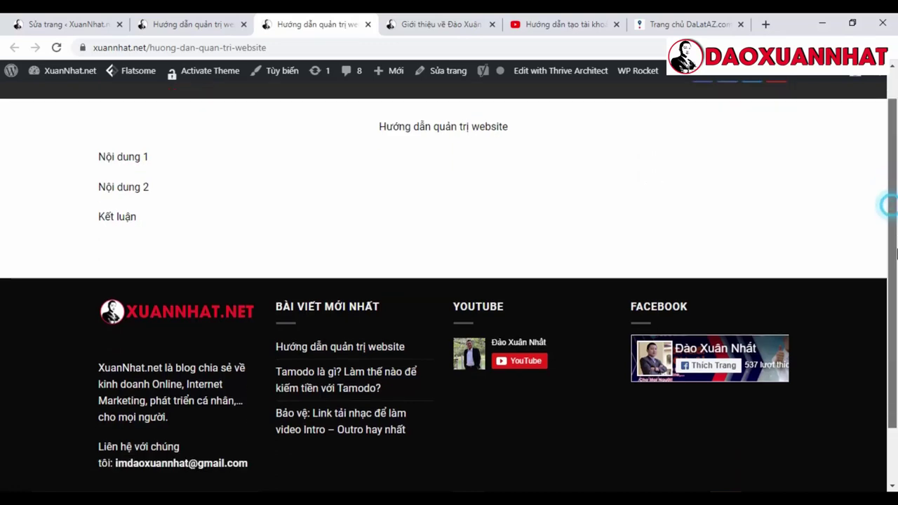
{"action": "scroll", "coordinate": [548, 238], "scroll_direction": "up", "scroll_amount": 1}
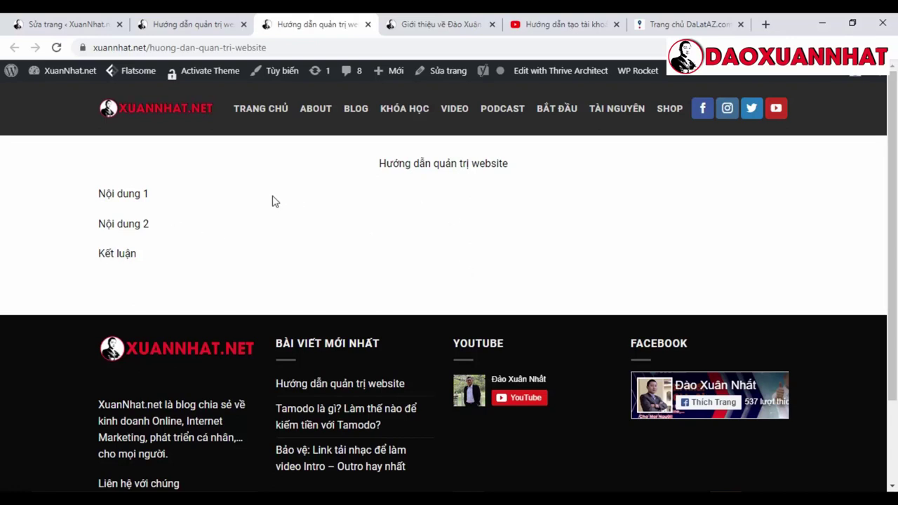
{"action": "scroll", "coordinate": [886, 183], "scroll_direction": "down", "scroll_amount": 3}
{"action": "scroll", "coordinate": [890, 133], "scroll_direction": "up", "scroll_amount": 3}
- Compare the page with the published post, including its sidebar and comment form, and return to the page editor
{"action": "left_click", "coordinate": [203, 23]}
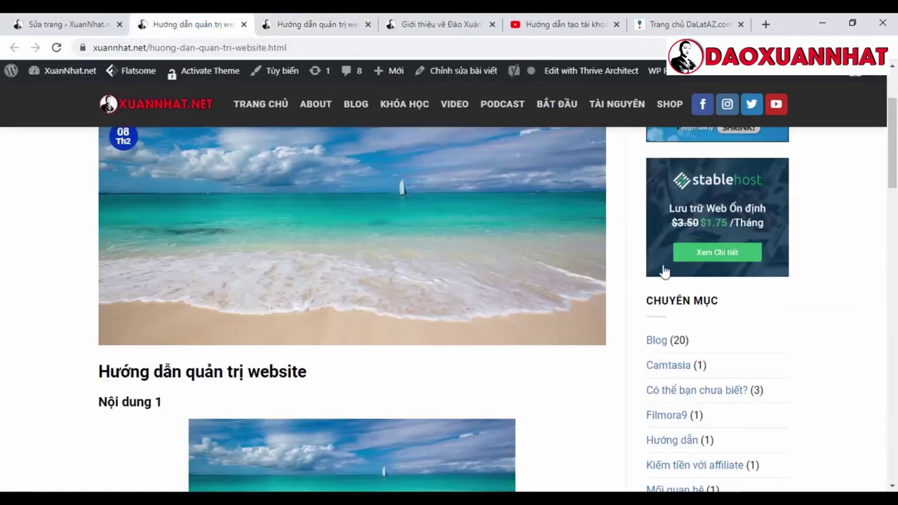
{"action": "left_click_drag", "start_coordinate": [893, 151], "coordinate": [850, 355]}
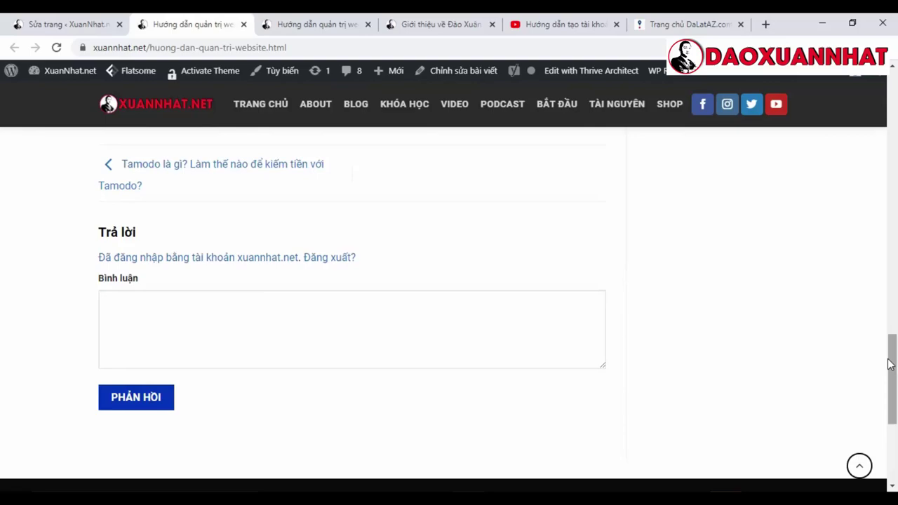
{"action": "left_click_drag", "start_coordinate": [889, 364], "coordinate": [889, 282]}
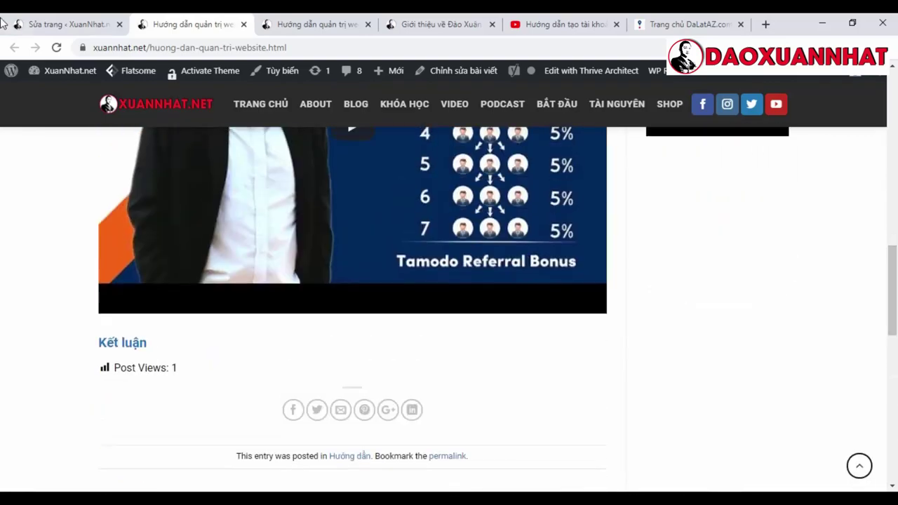
{"action": "left_click", "coordinate": [37, 25]}
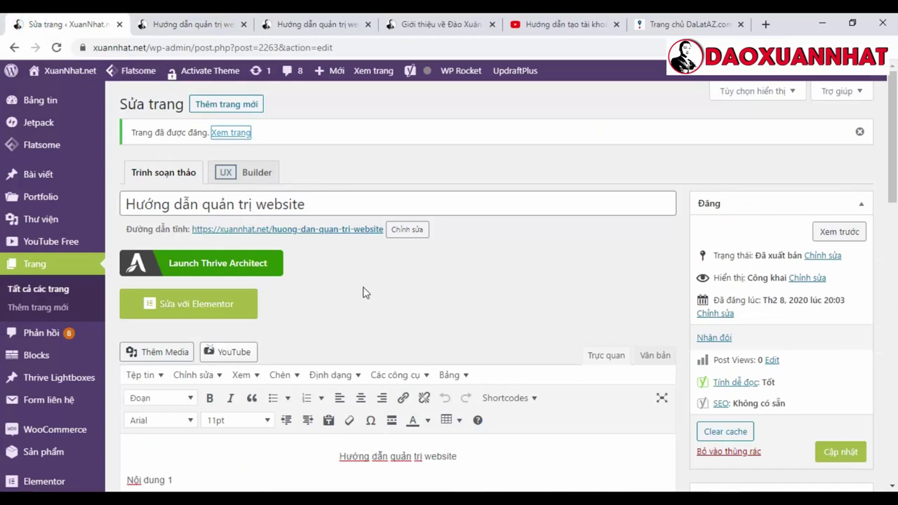
- Add a product category named "Sách" and open the form for a new product
{"action": "mouse_move", "coordinate": [80, 159]}
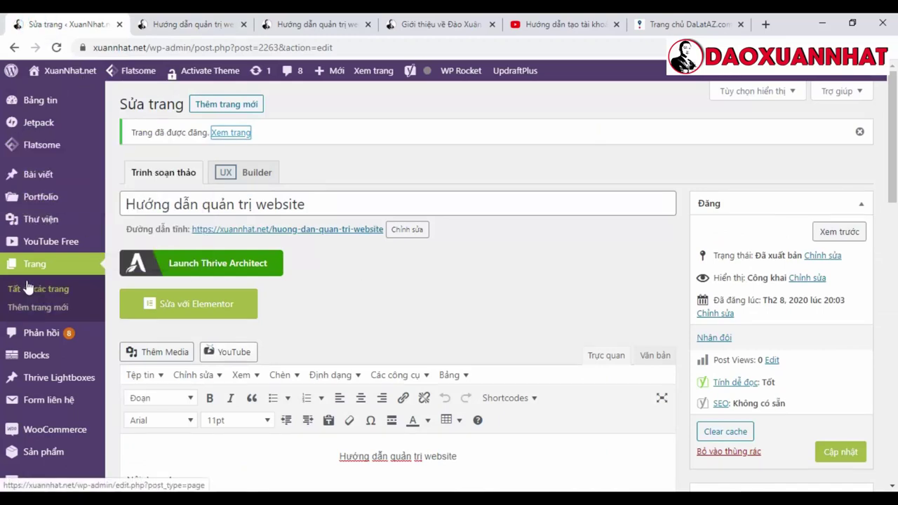
{"action": "scroll", "coordinate": [501, 255], "scroll_direction": "down", "scroll_amount": 3}
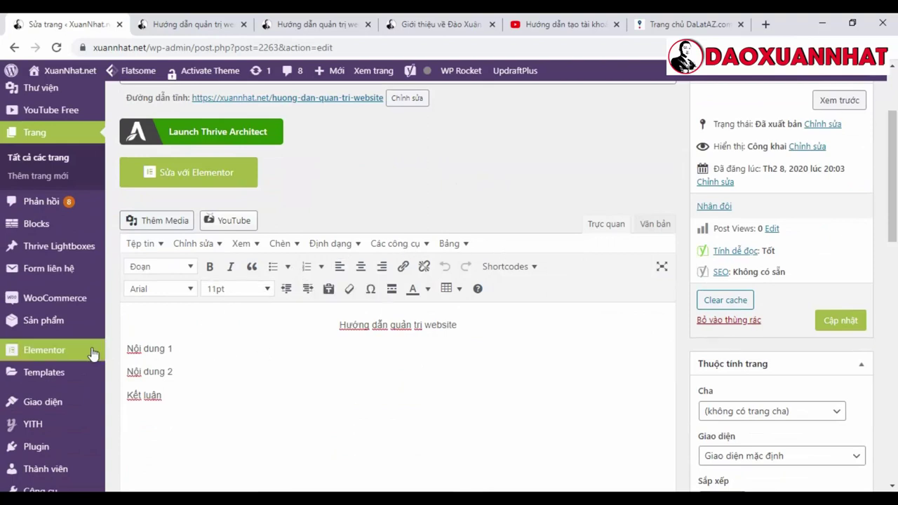
{"action": "mouse_move", "coordinate": [28, 323]}
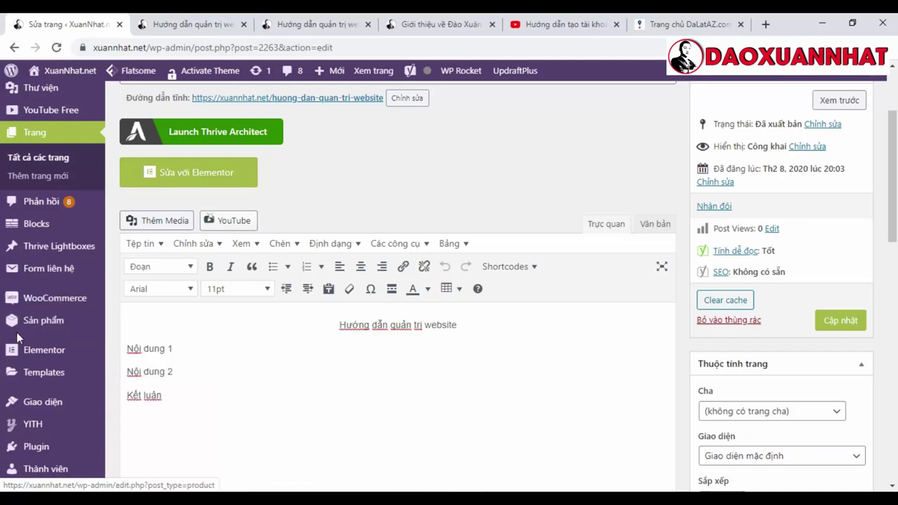
{"action": "left_click", "coordinate": [144, 361]}
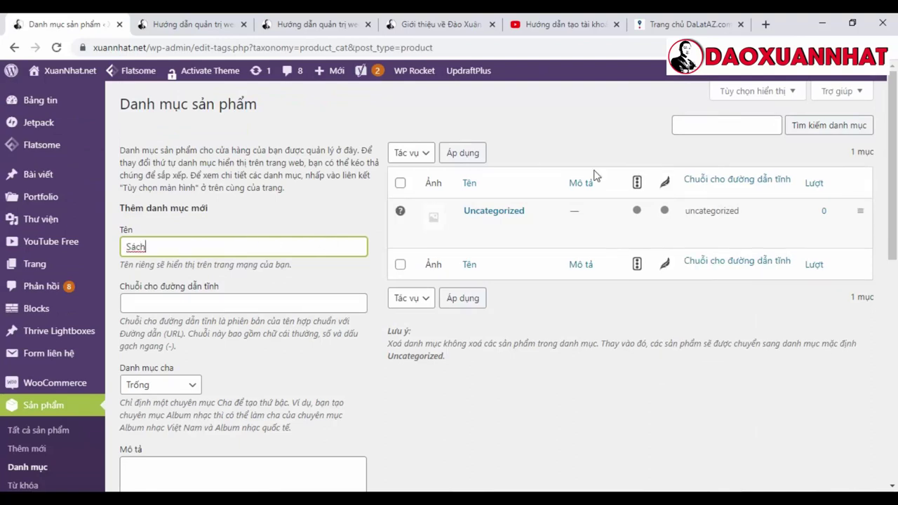
{"action": "scroll", "coordinate": [274, 217], "scroll_direction": "down", "scroll_amount": 4}
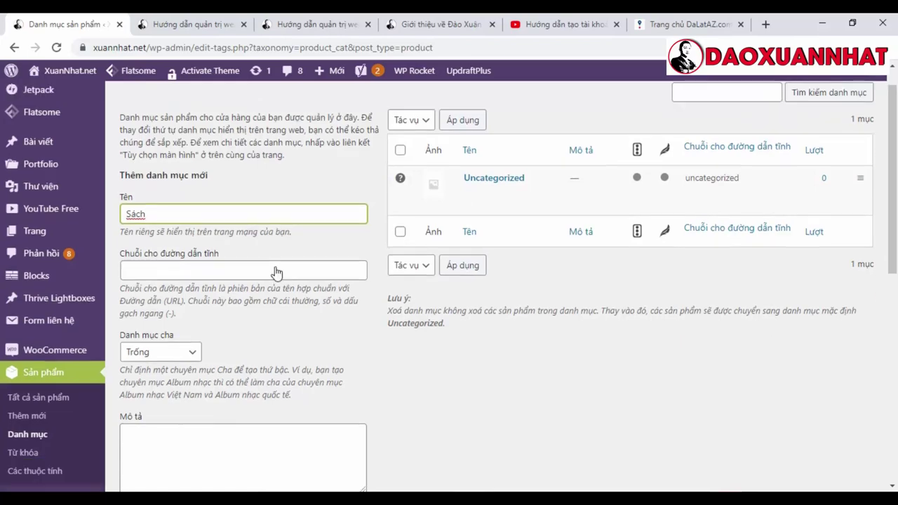
{"action": "left_click", "coordinate": [166, 418]}
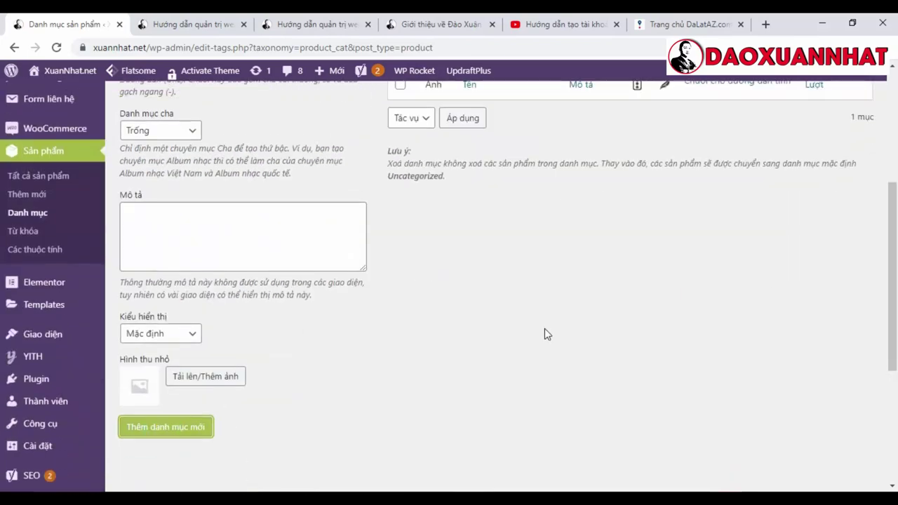
{"action": "scroll", "coordinate": [544, 328], "scroll_direction": "up", "scroll_amount": 3}
{"action": "mouse_move", "coordinate": [492, 152]}
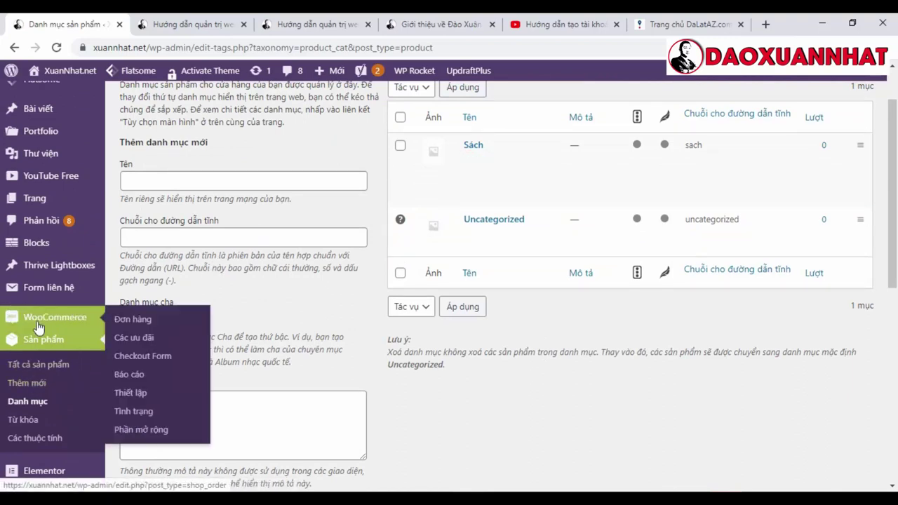
{"action": "left_click", "coordinate": [34, 388]}
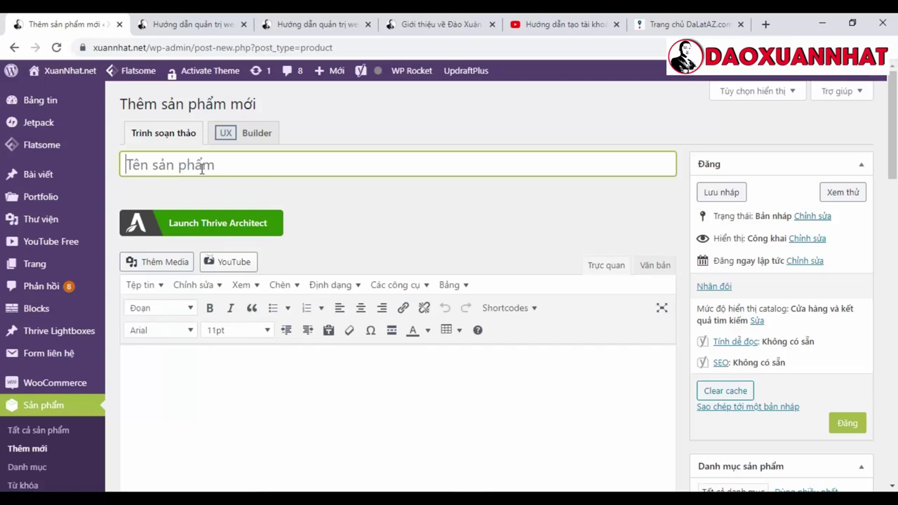
- Open the live site's TÀI NGUYÊN page in the published page's tab and locate the book "BÍ MẬT CHUYÊN GIA"
{"action": "left_click", "coordinate": [332, 24]}
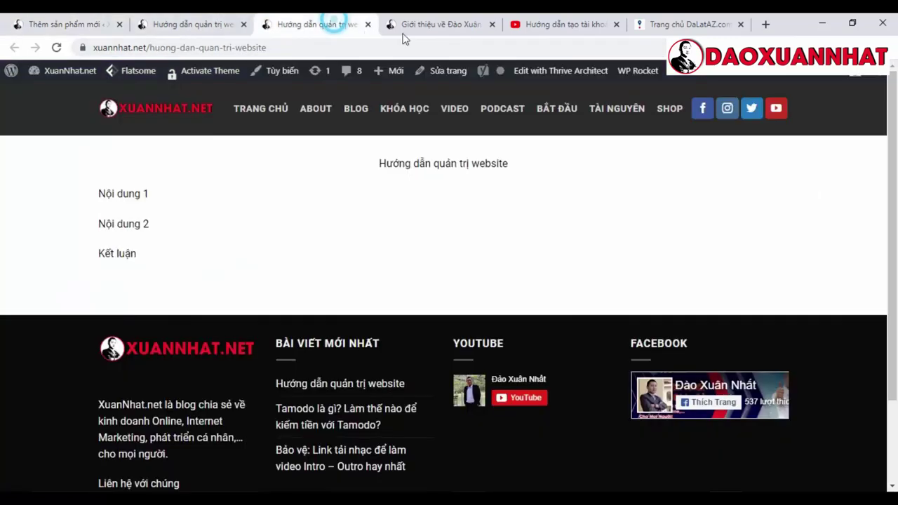
{"action": "left_click", "coordinate": [604, 110]}
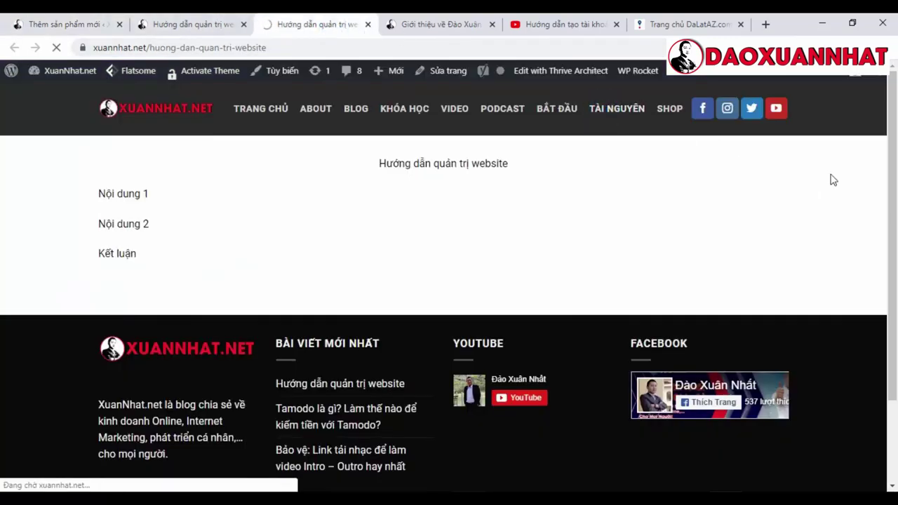
{"action": "scroll", "coordinate": [690, 305], "scroll_direction": "down", "scroll_amount": 3}
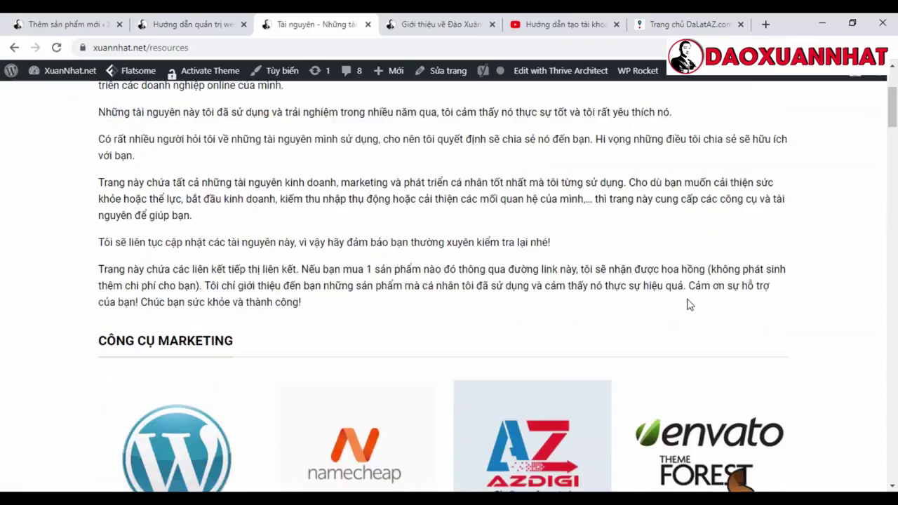
{"action": "scroll", "coordinate": [690, 304], "scroll_direction": "down", "scroll_amount": 10}
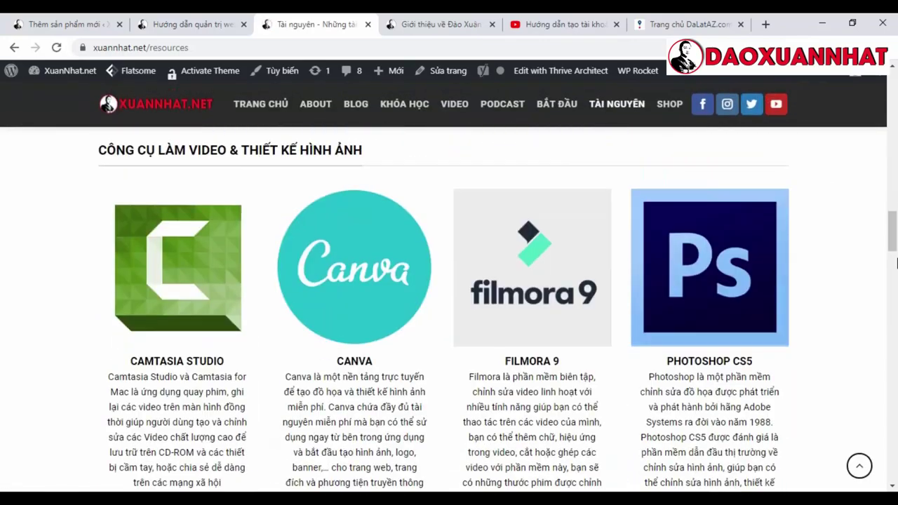
{"action": "left_click", "coordinate": [893, 231]}
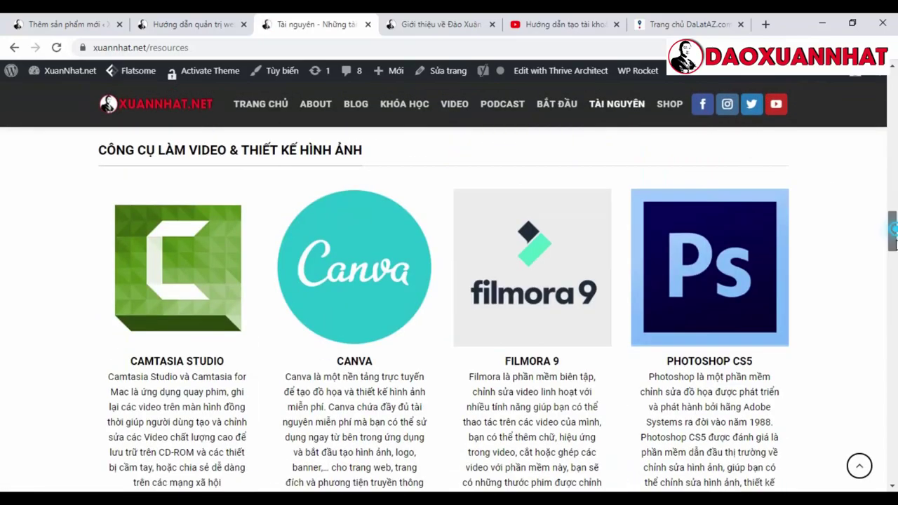
{"action": "left_click_drag", "start_coordinate": [893, 232], "coordinate": [878, 383]}
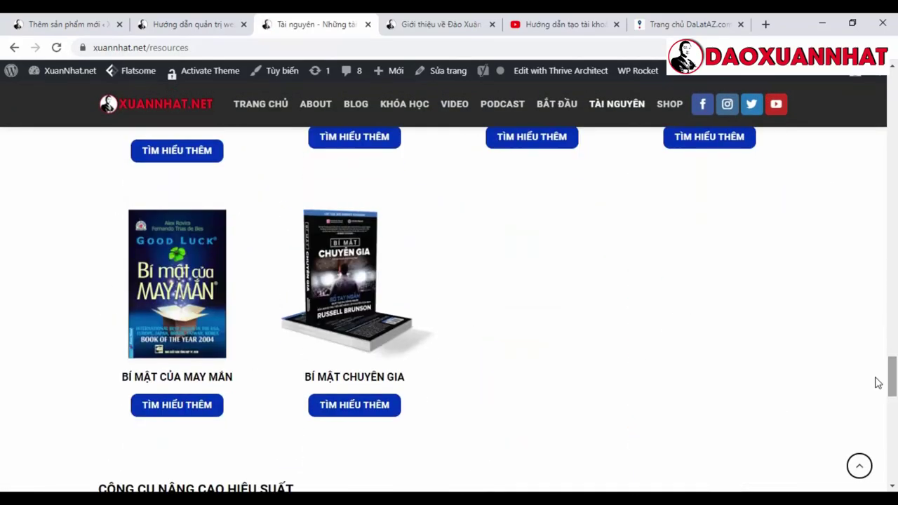
- Copy the book title "BÍ MẬT CHUYÊN GIA" and paste it as the name of the new product
{"action": "left_click_drag", "start_coordinate": [307, 380], "coordinate": [406, 376]}
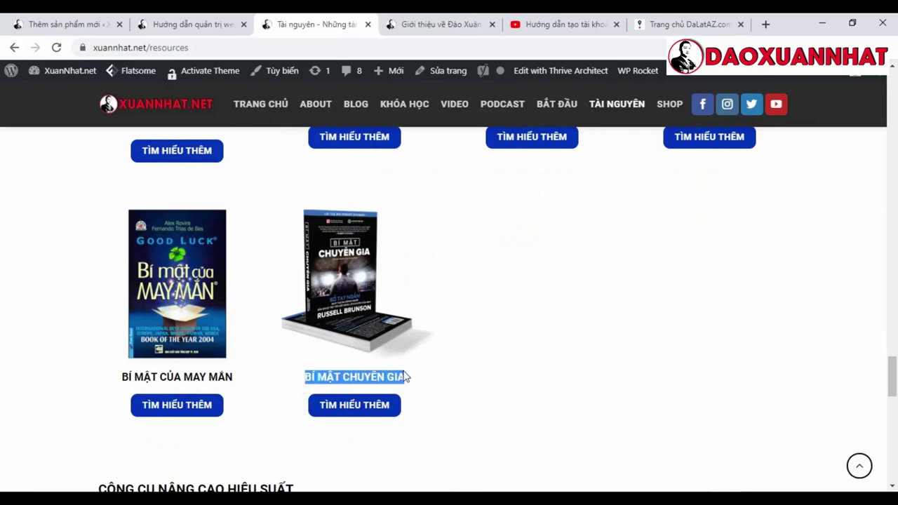
{"action": "right_click", "coordinate": [390, 376]}
{"action": "left_click", "coordinate": [419, 381]}
{"action": "left_click", "coordinate": [63, 25]}
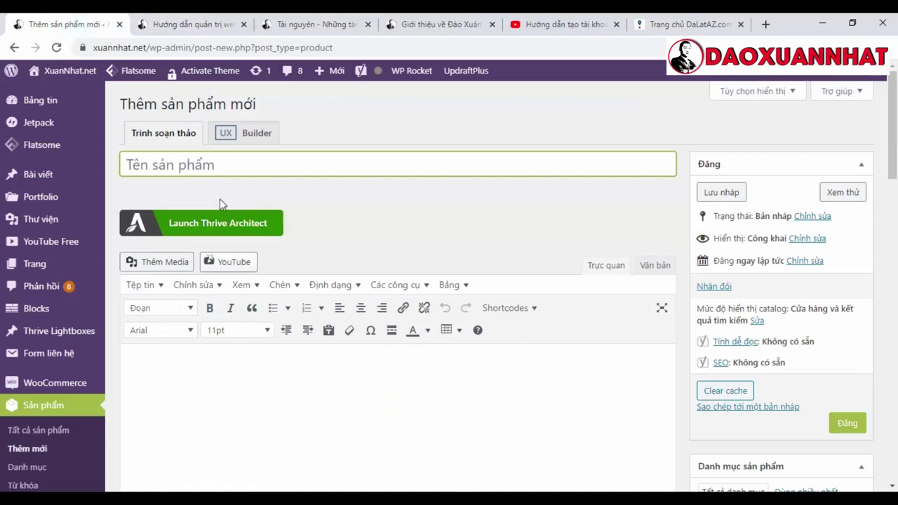
{"action": "key", "text": "ctrl+v"}
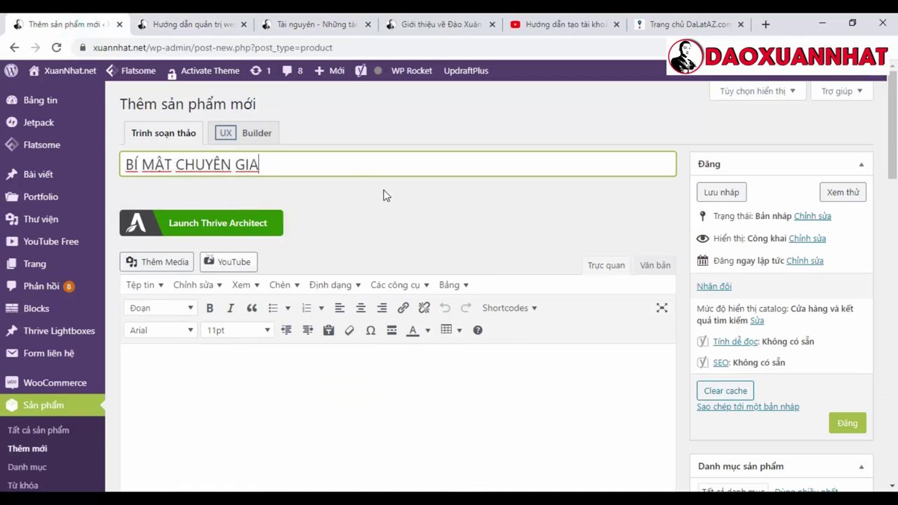
- Write "Mô tả:" and "Review" on separate lines in the product's main description
{"action": "scroll", "coordinate": [388, 195], "scroll_direction": "down", "scroll_amount": 1}
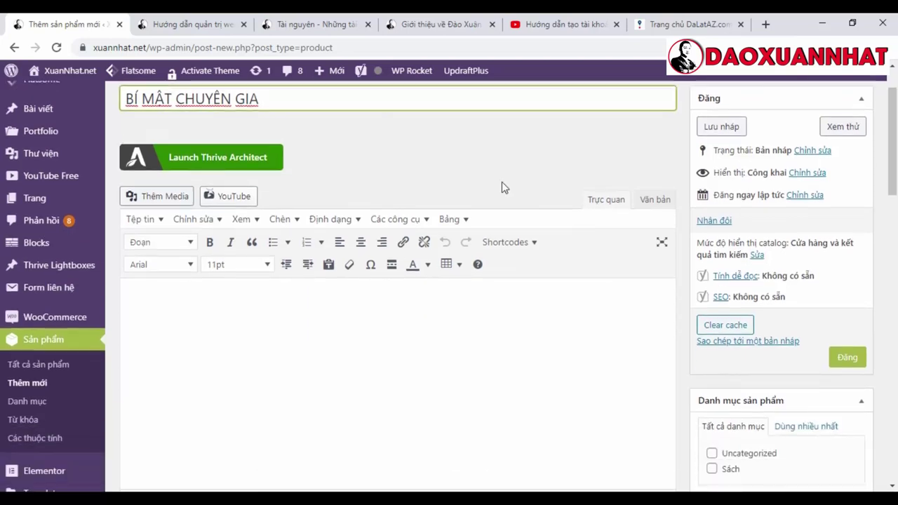
{"action": "left_click", "coordinate": [202, 297]}
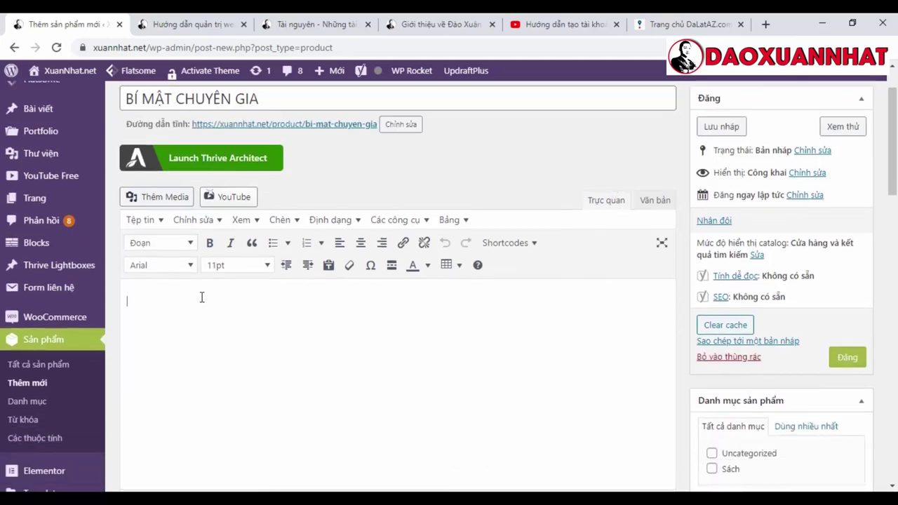
{"action": "type", "text": "Mô tả:"}
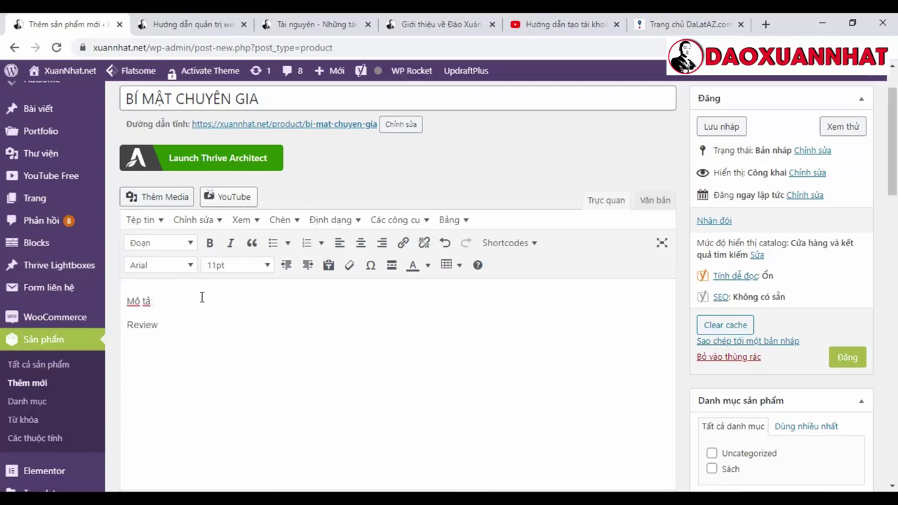
- Set the product's regular price to 168000 VNĐ and its sale price to 158000 VNĐ
{"action": "scroll", "coordinate": [445, 325], "scroll_direction": "down", "scroll_amount": 15}
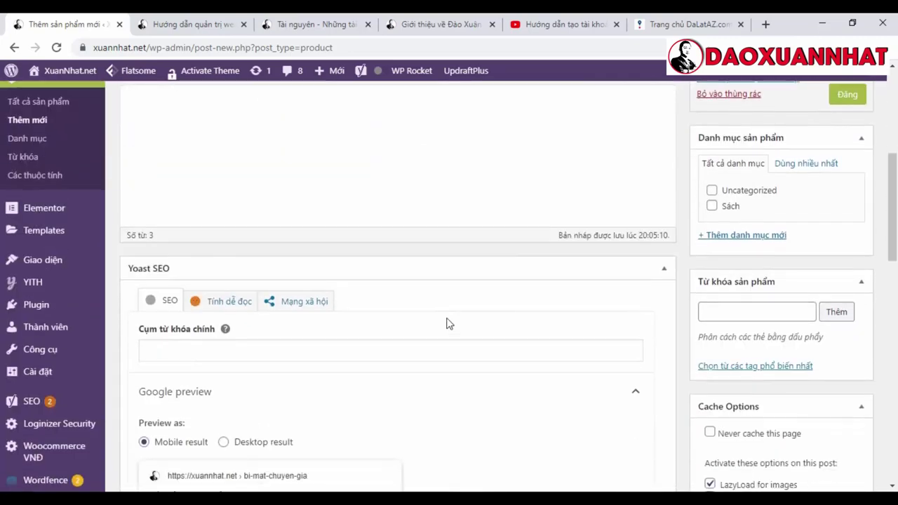
{"action": "scroll", "coordinate": [451, 321], "scroll_direction": "down", "scroll_amount": 1}
{"action": "scroll", "coordinate": [421, 295], "scroll_direction": "up", "scroll_amount": 4}
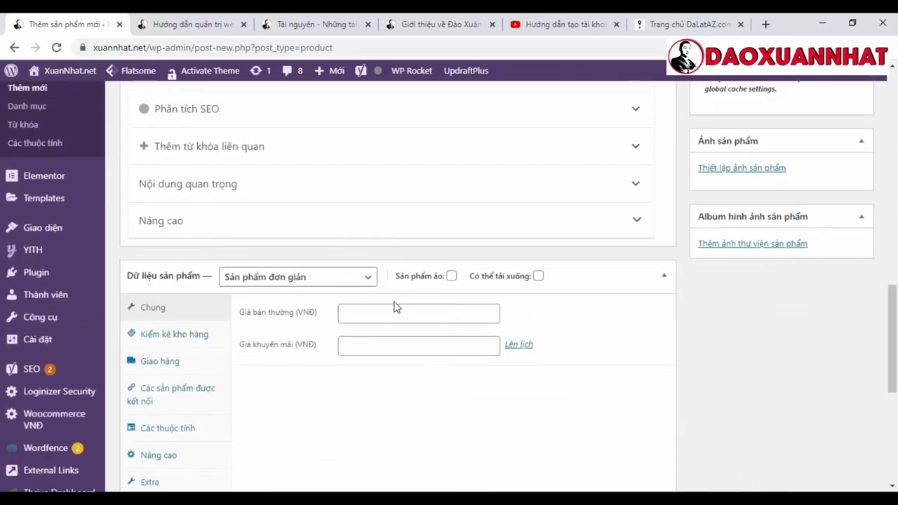
{"action": "left_click", "coordinate": [392, 314]}
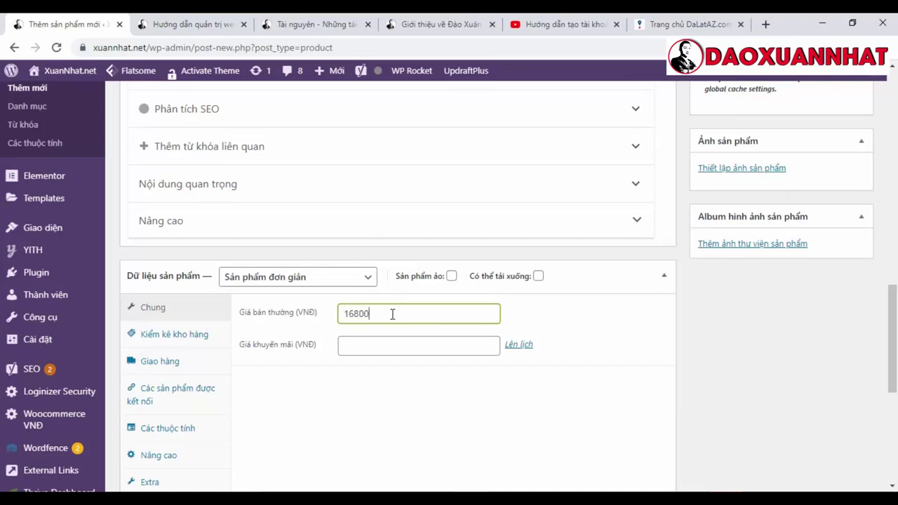
{"action": "left_click", "coordinate": [375, 345]}
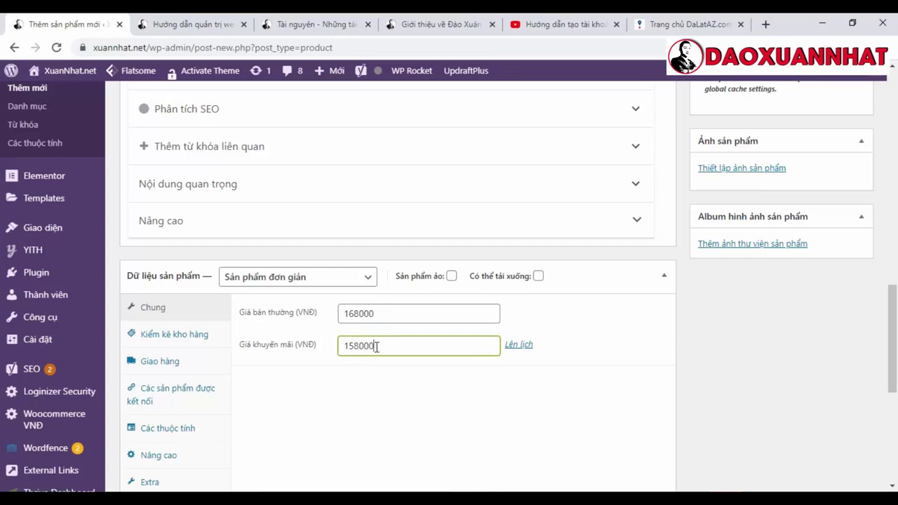
- Enter "Mô tả ngắn" as the product's short description
{"action": "scroll", "coordinate": [492, 327], "scroll_direction": "down", "scroll_amount": 2}
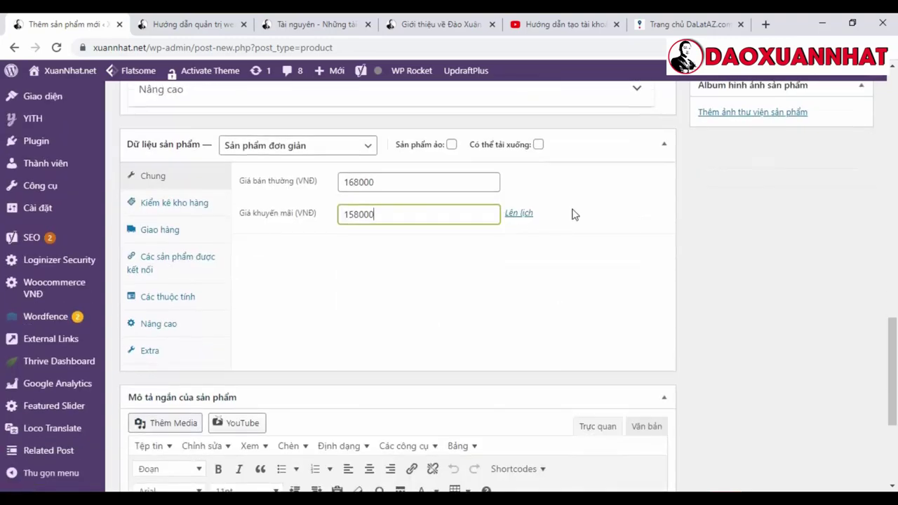
{"action": "scroll", "coordinate": [540, 309], "scroll_direction": "down", "scroll_amount": 3}
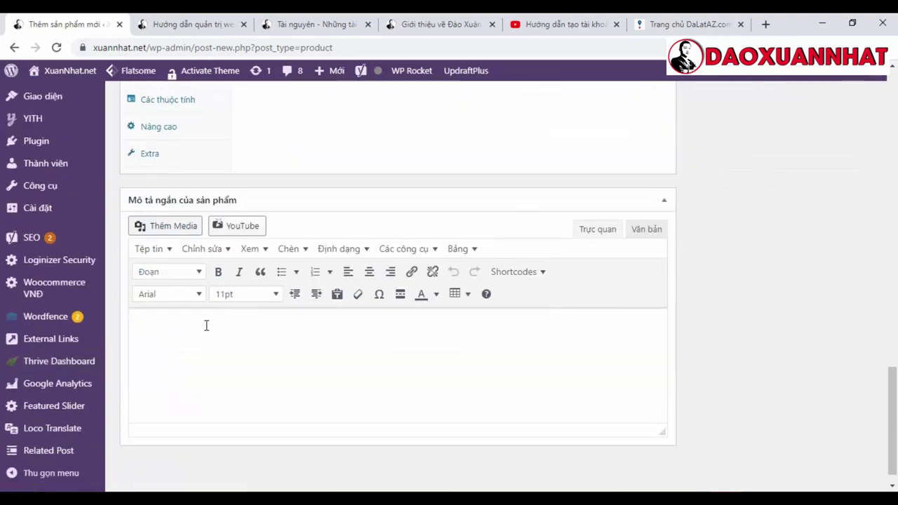
{"action": "left_click", "coordinate": [194, 325]}
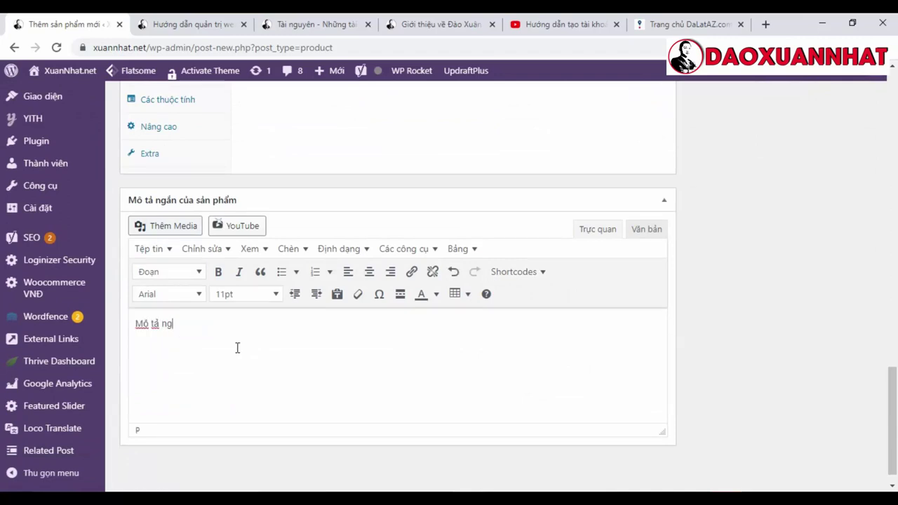
- Upload the image bi-mat-chuyen-gia from the anh-nhat folder and set it as the product image
{"action": "scroll", "coordinate": [788, 327], "scroll_direction": "up", "scroll_amount": 9}
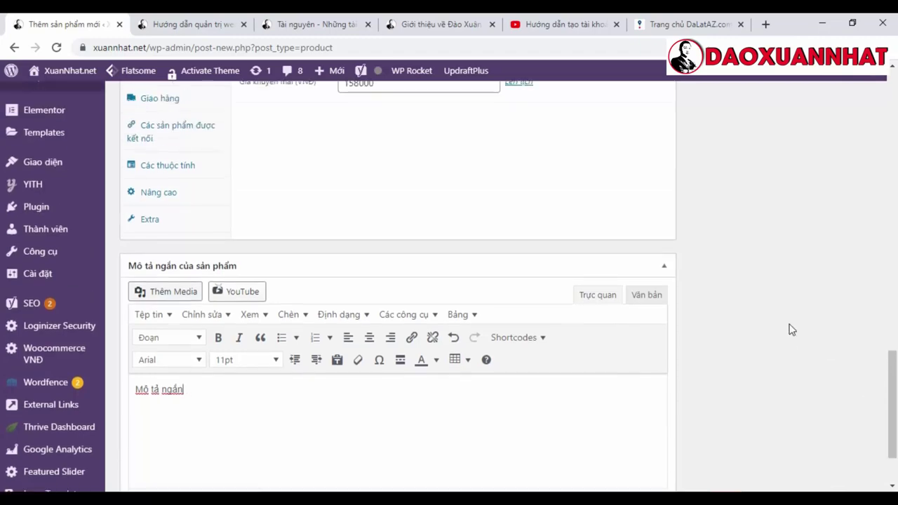
{"action": "left_click_drag", "start_coordinate": [896, 299], "coordinate": [897, 340]}
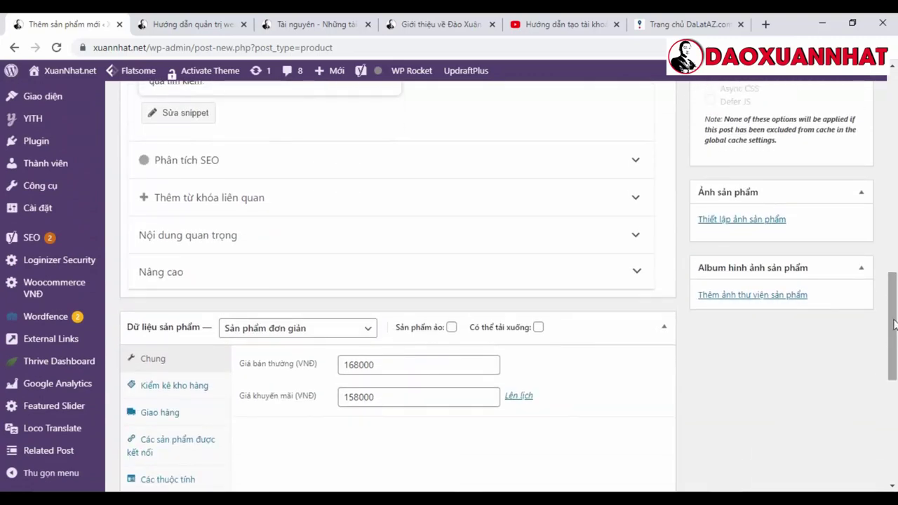
{"action": "left_click", "coordinate": [732, 220]}
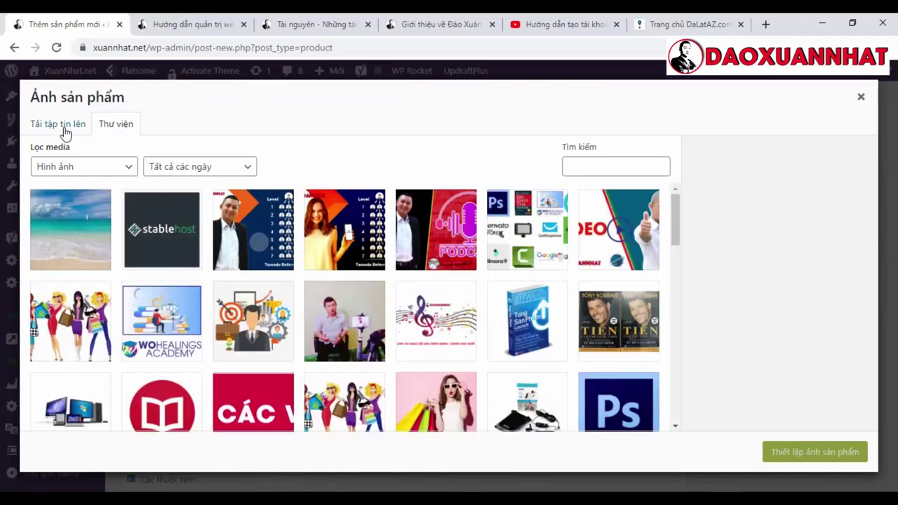
{"action": "left_click", "coordinate": [65, 132]}
{"action": "left_click", "coordinate": [458, 298]}
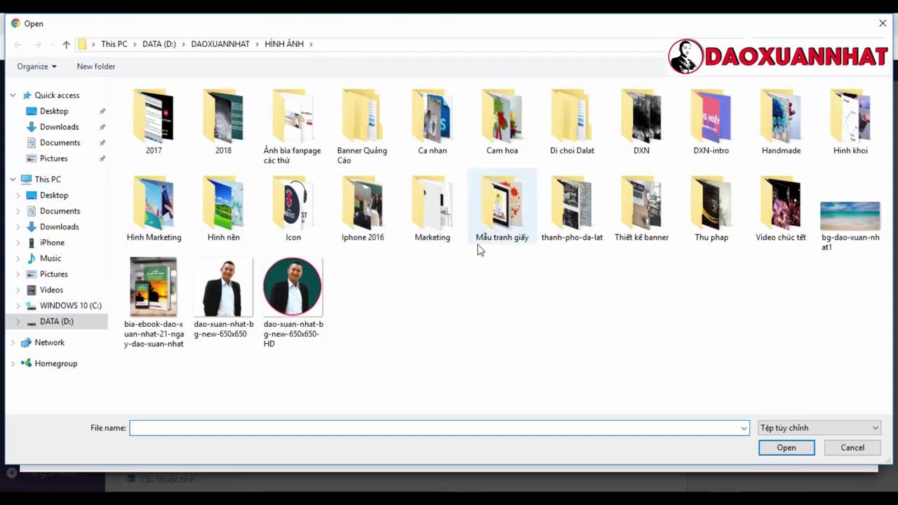
{"action": "left_click", "coordinate": [246, 45]}
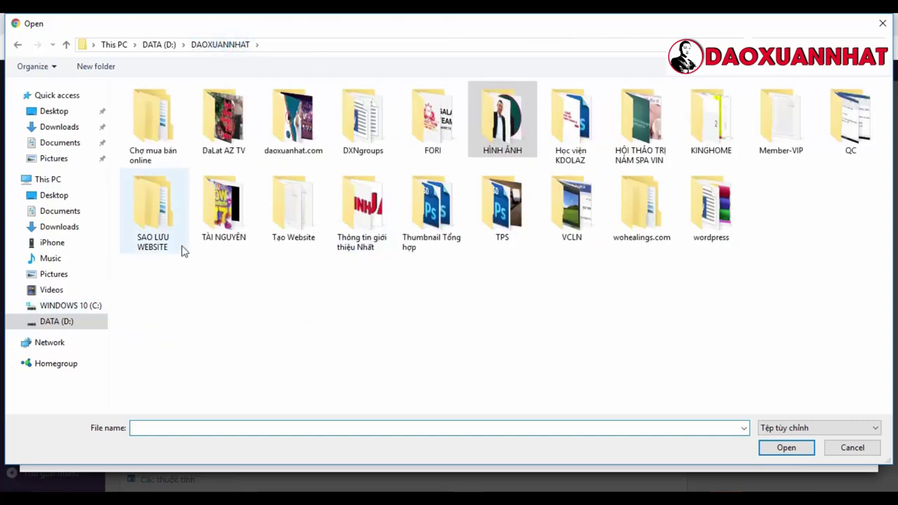
{"action": "double_click", "coordinate": [375, 223]}
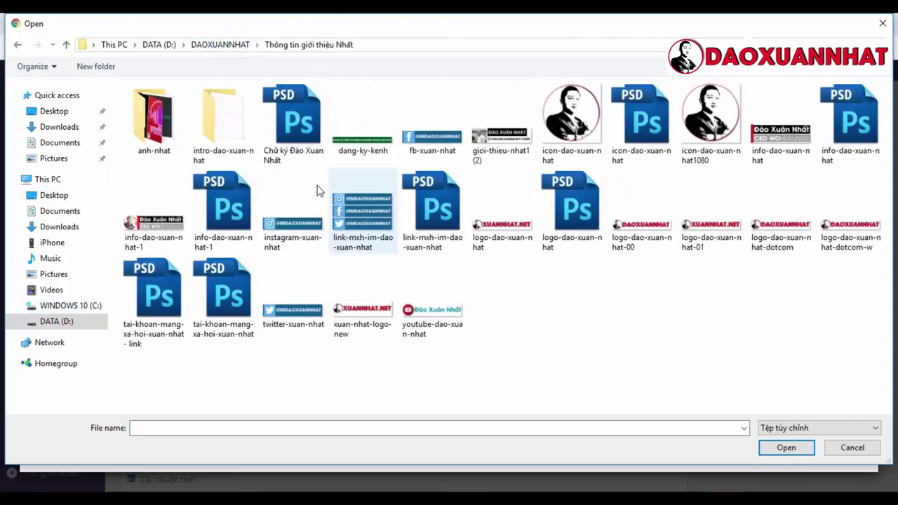
{"action": "double_click", "coordinate": [151, 116]}
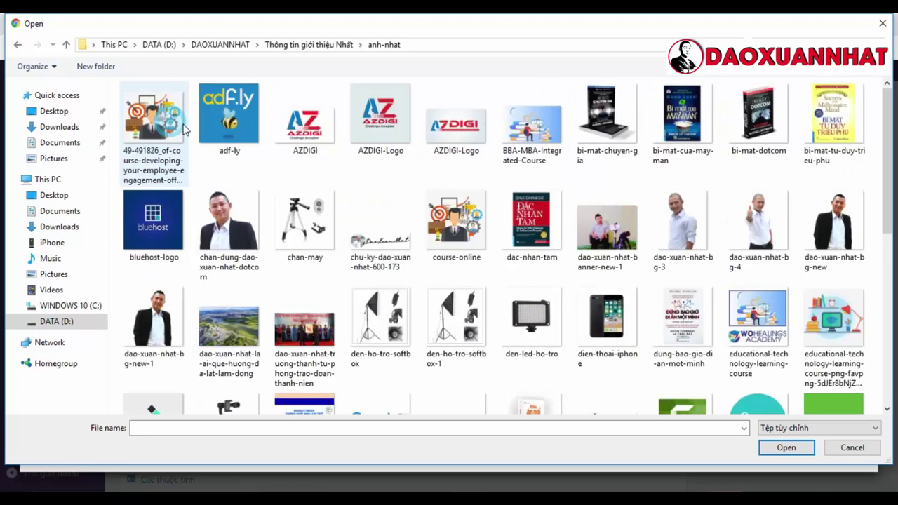
{"action": "double_click", "coordinate": [585, 119]}
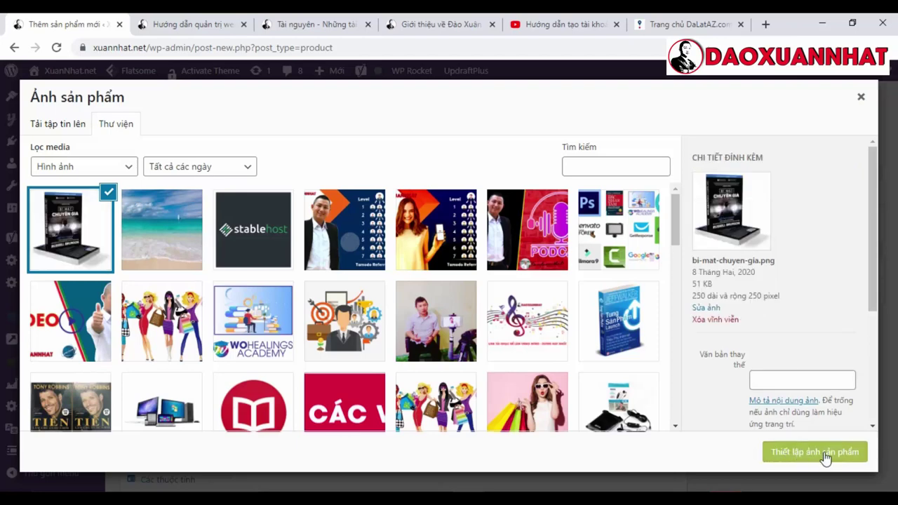
{"action": "left_click", "coordinate": [826, 456]}
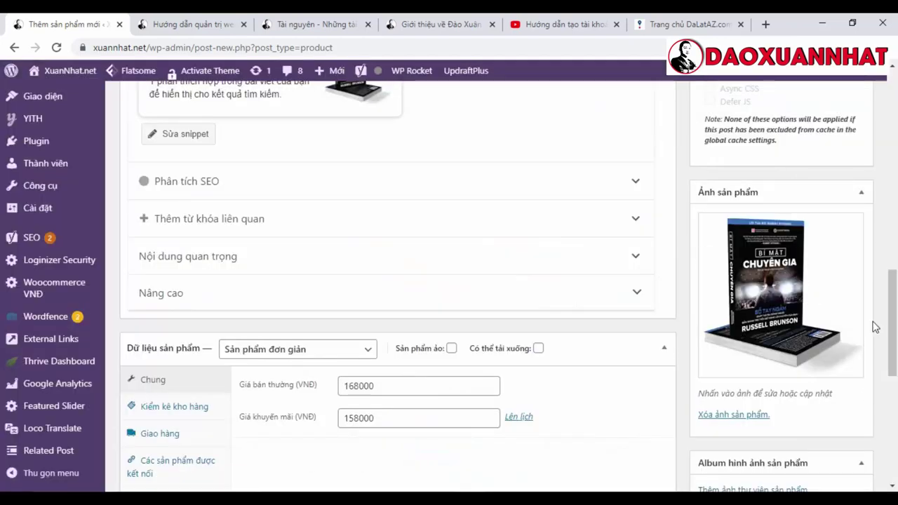
- Add the line "Chi tiết sản phẩm" below "Review" in the product's main description
{"action": "scroll", "coordinate": [893, 322], "scroll_direction": "down", "scroll_amount": 2}
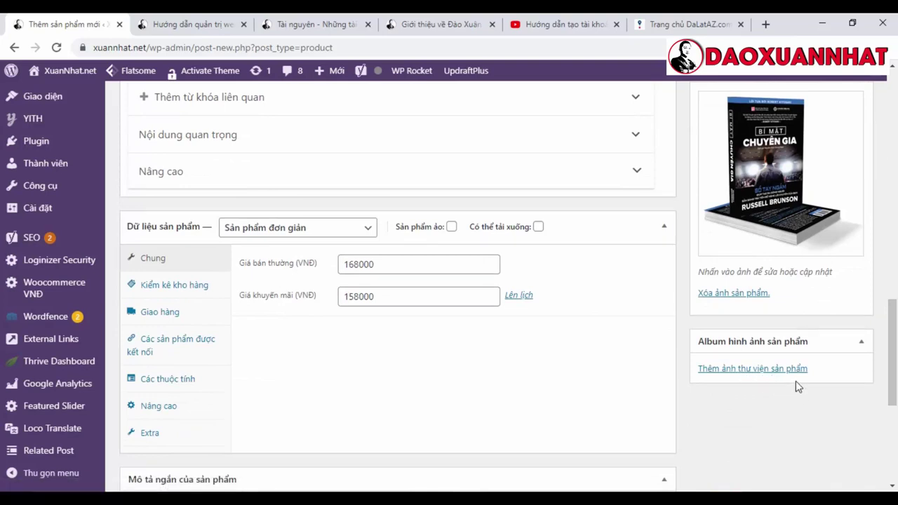
{"action": "scroll", "coordinate": [893, 321], "scroll_direction": "up", "scroll_amount": 1}
{"action": "left_click_drag", "start_coordinate": [895, 322], "coordinate": [896, 112]}
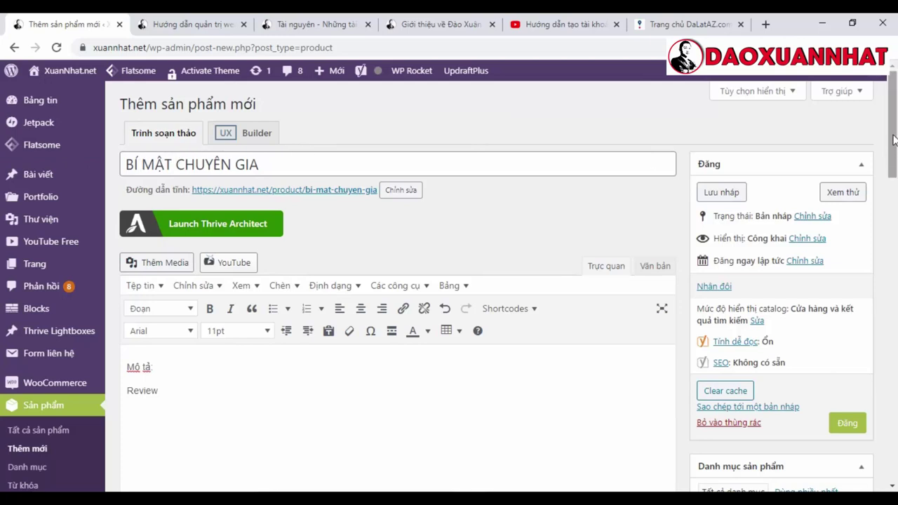
{"action": "scroll", "coordinate": [631, 147], "scroll_direction": "down", "scroll_amount": 1}
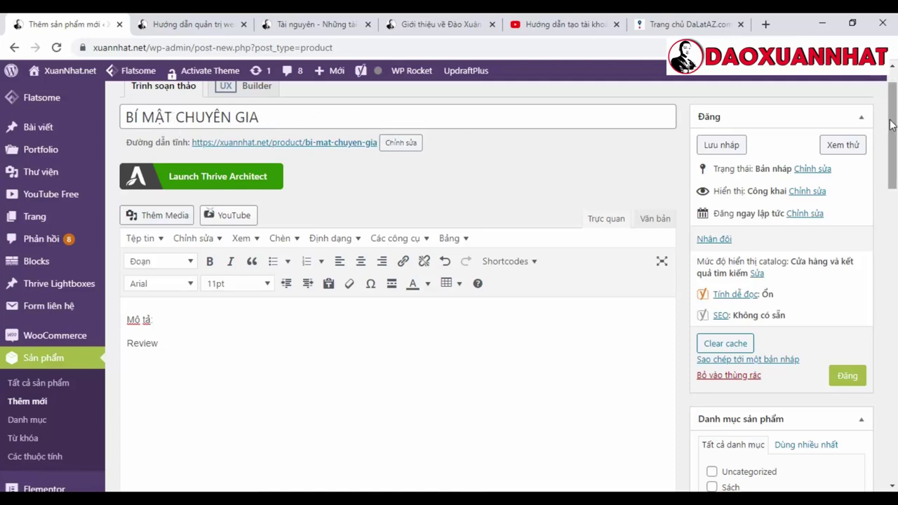
{"action": "scroll", "coordinate": [678, 180], "scroll_direction": "down", "scroll_amount": 2}
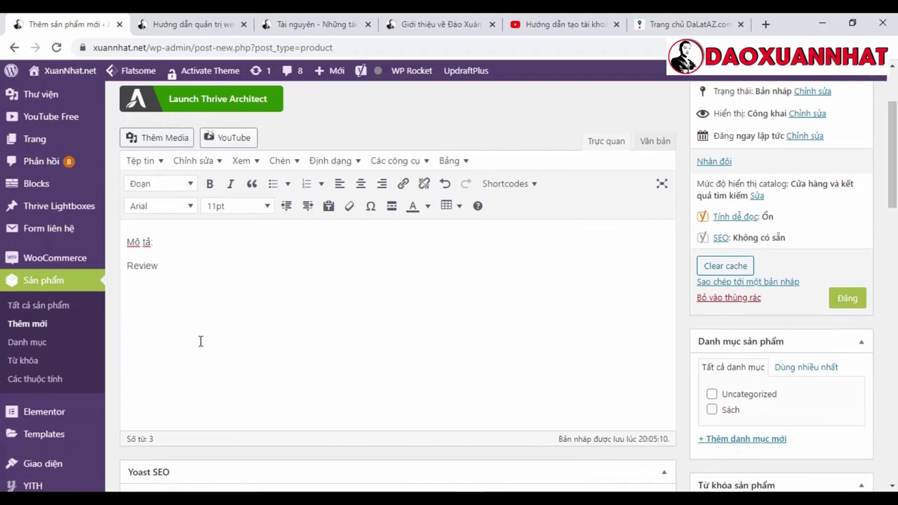
{"action": "left_click", "coordinate": [185, 274]}
{"action": "key", "text": "Return"}
{"action": "type", "text": "Chi tiết sản phẩm"}
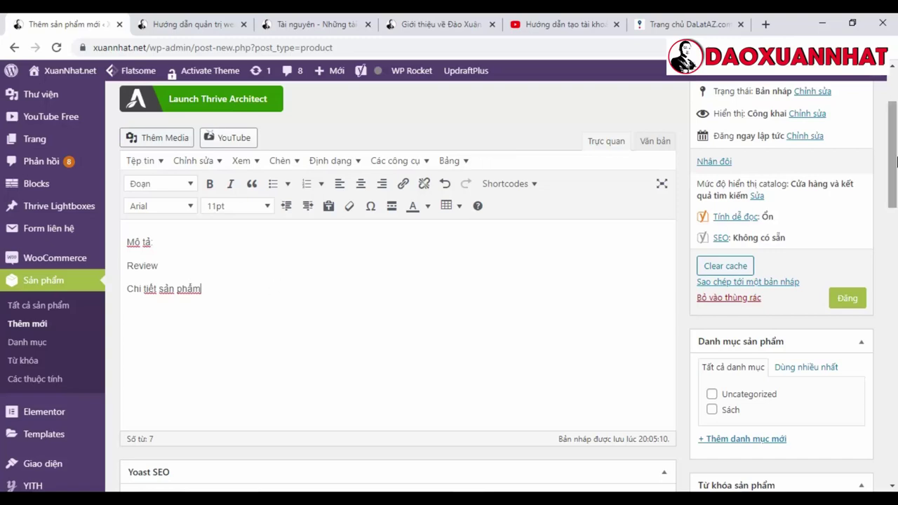
- Add the product tag "Sách bí mật chuyên gia"
{"action": "left_click_drag", "start_coordinate": [891, 144], "coordinate": [896, 442]}
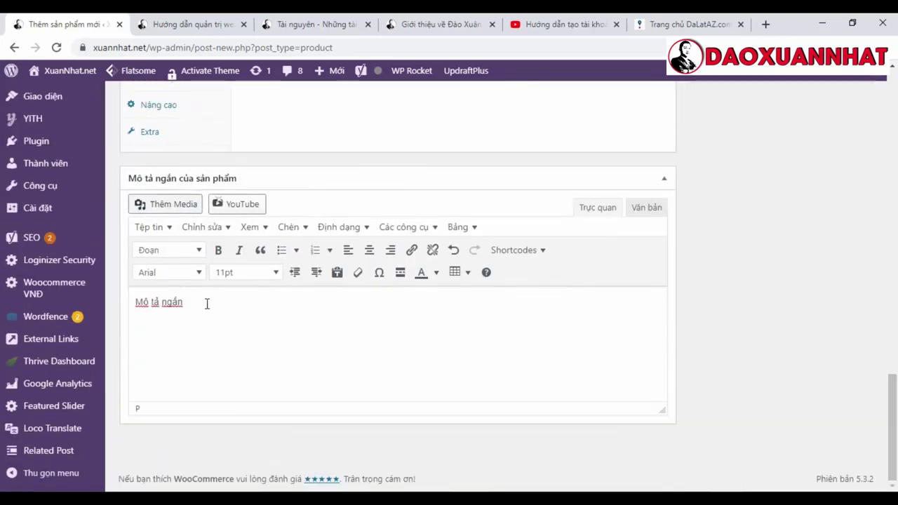
{"action": "left_click_drag", "start_coordinate": [892, 386], "coordinate": [883, 160]}
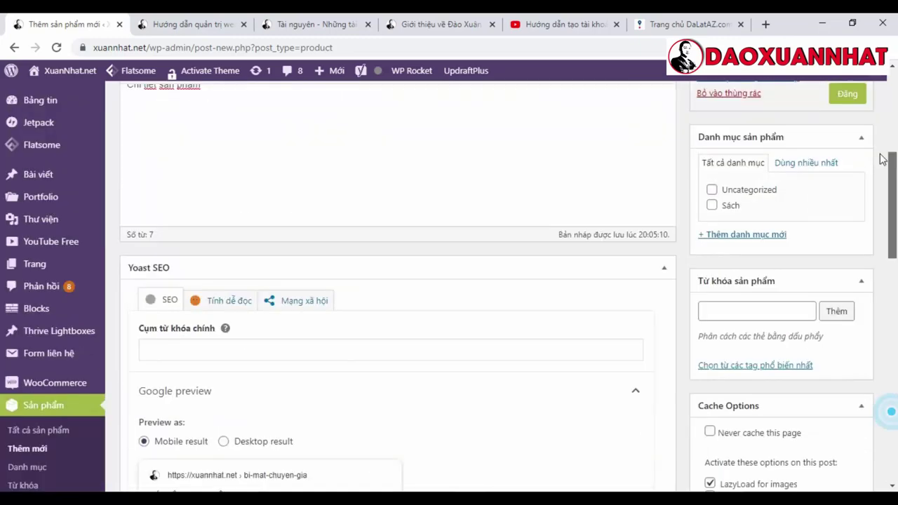
{"action": "scroll", "coordinate": [883, 160], "scroll_direction": "up", "scroll_amount": 5}
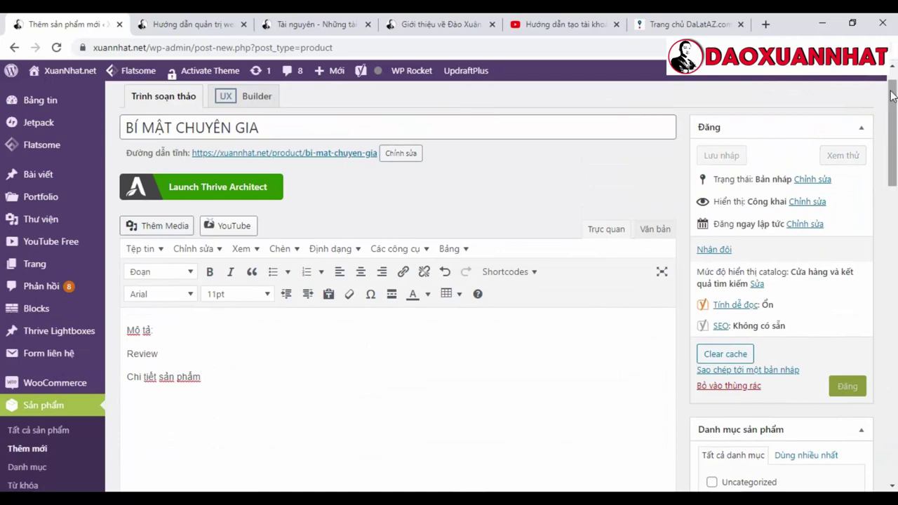
{"action": "left_click_drag", "start_coordinate": [893, 96], "coordinate": [896, 393]}
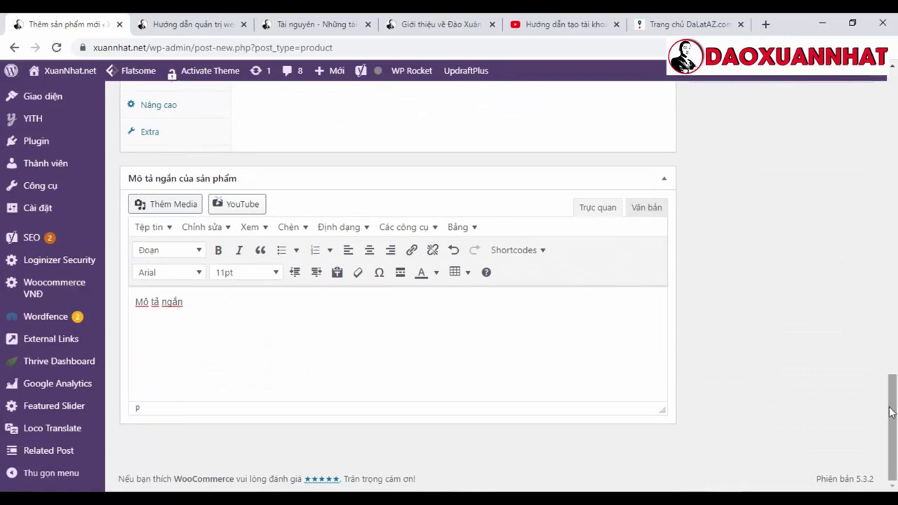
{"action": "left_click_drag", "start_coordinate": [888, 381], "coordinate": [893, 196]}
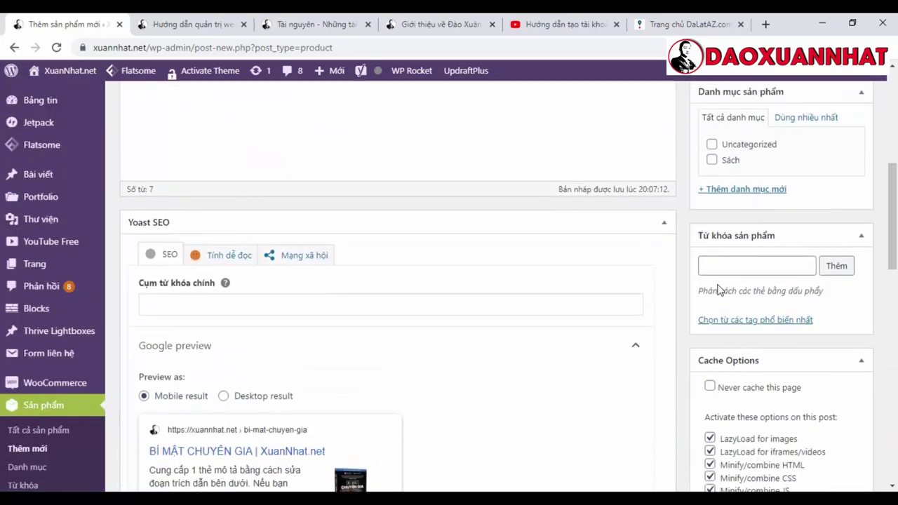
{"action": "left_click", "coordinate": [732, 267]}
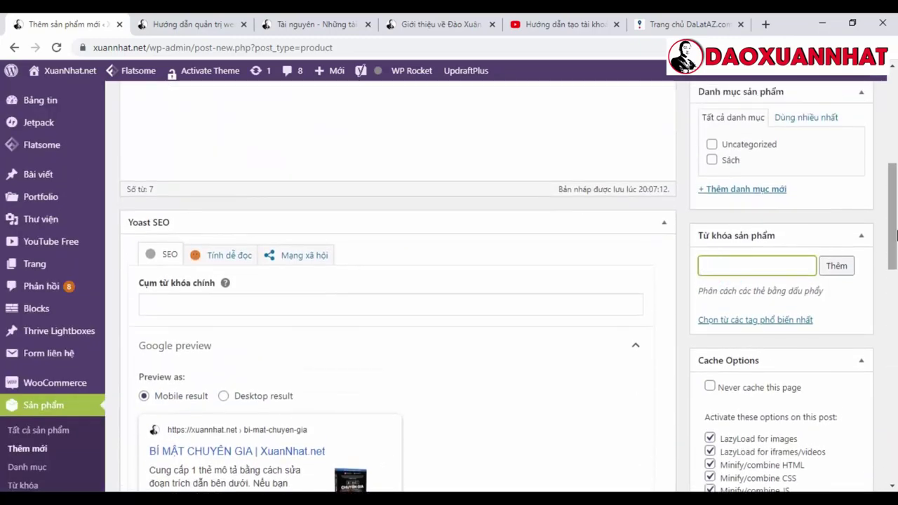
{"action": "type", "text": "Sa"}
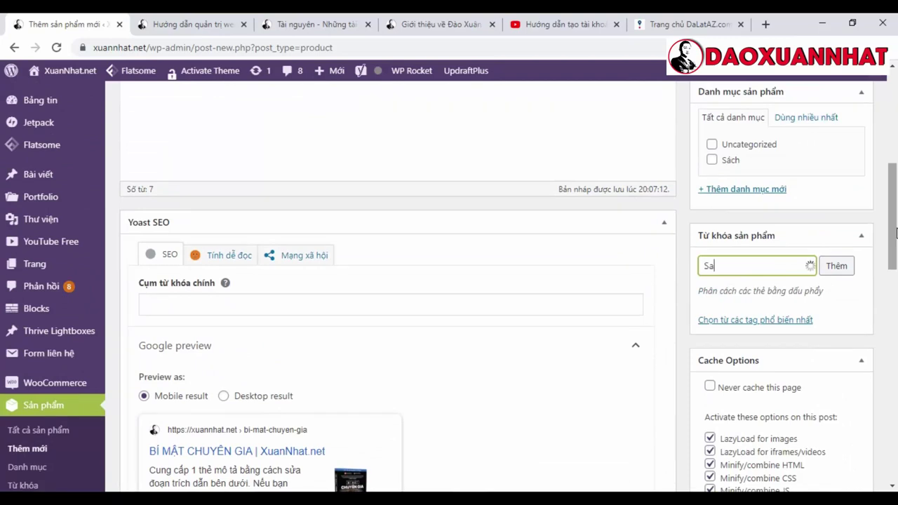
{"action": "type", "text": "ch bi"}
{"action": "type", "text": " mật chuyên gi"}
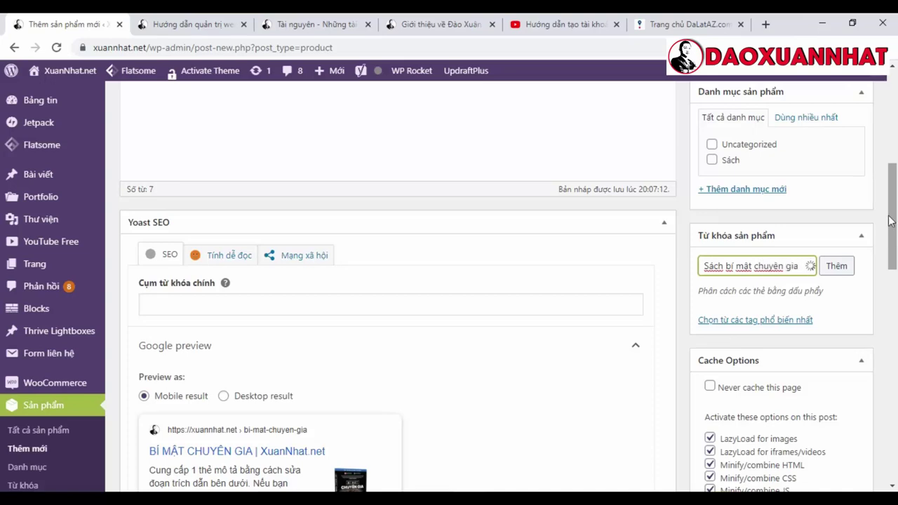
{"action": "left_click", "coordinate": [850, 271]}
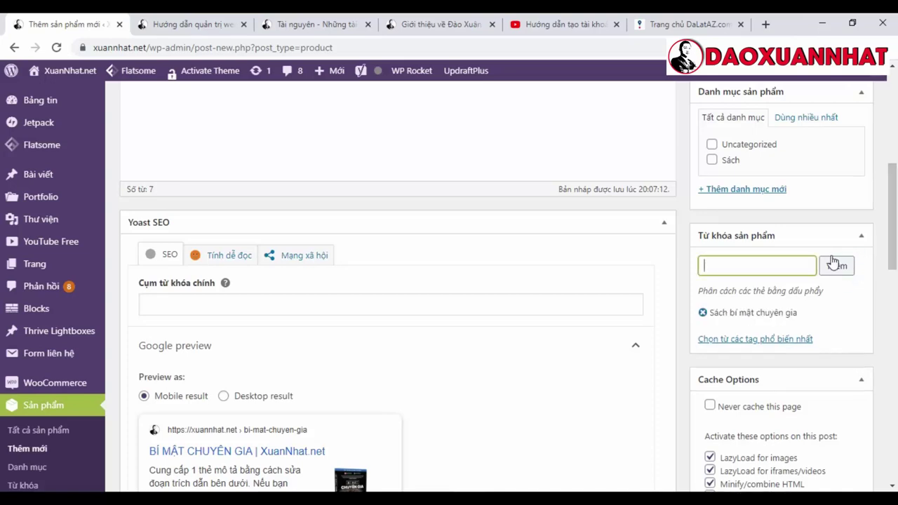
- Assign the product to the Sách category and publish it
{"action": "left_click", "coordinate": [712, 161]}
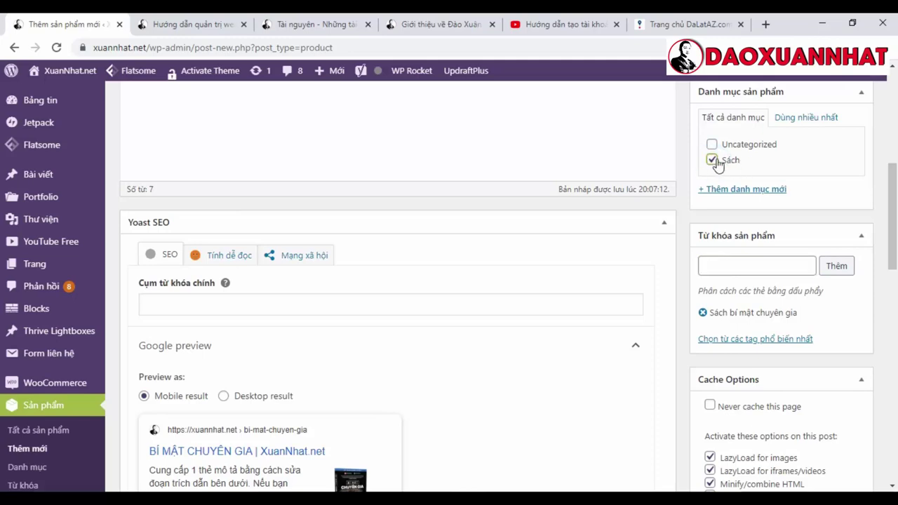
{"action": "mouse_move", "coordinate": [893, 260]}
{"action": "left_mouse_down"}
{"action": "mouse_move", "coordinate": [893, 176]}
{"action": "mouse_move", "coordinate": [893, 365]}
{"action": "mouse_move", "coordinate": [893, 251]}
{"action": "left_mouse_up"}
{"action": "left_click", "coordinate": [849, 126]}
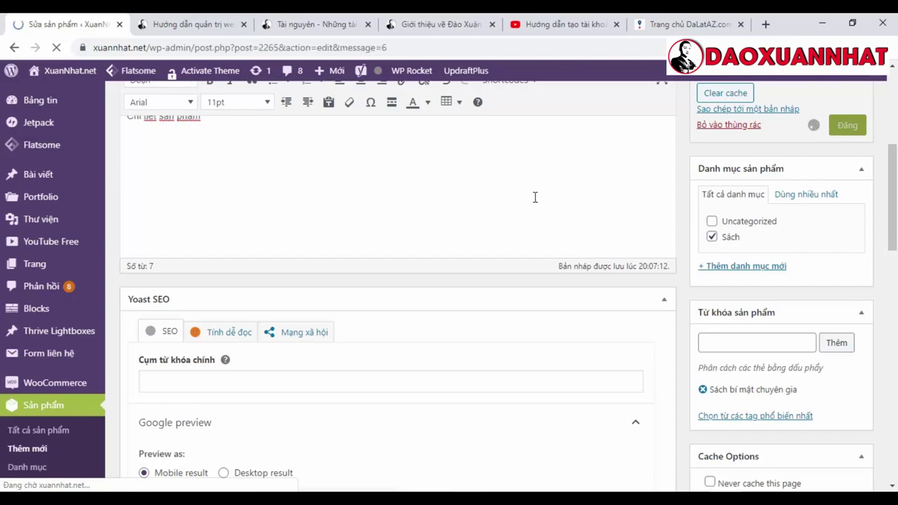
- Open the published product page in a new browser tab and review its image, prices, short description and full description
{"action": "left_click", "coordinate": [893, 339]}
{"action": "left_click_drag", "start_coordinate": [893, 338], "coordinate": [890, 116]}
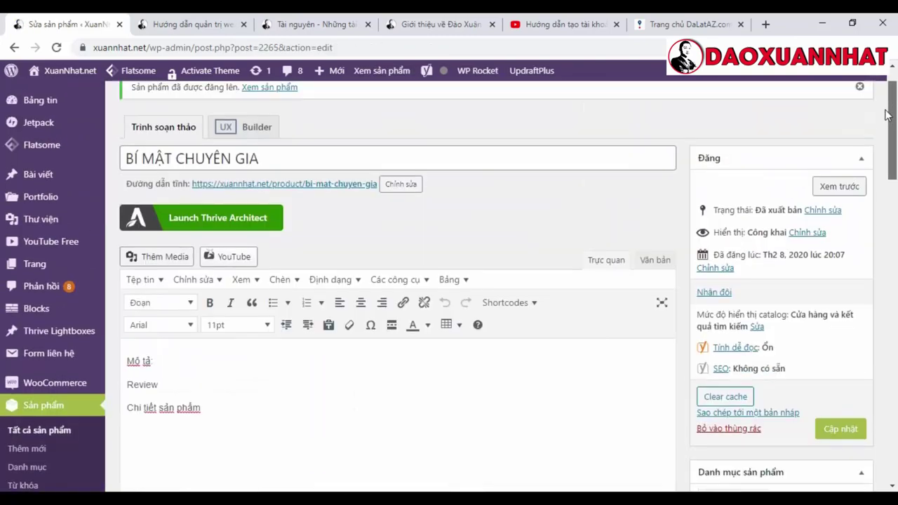
{"action": "scroll", "coordinate": [495, 216], "scroll_direction": "up", "scroll_amount": 1}
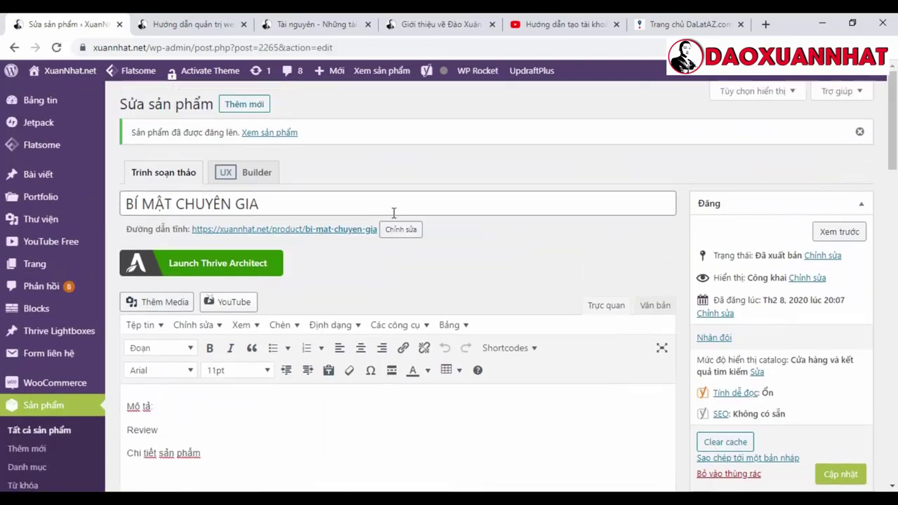
{"action": "right_click", "coordinate": [264, 132]}
{"action": "left_click", "coordinate": [294, 138]}
{"action": "left_click", "coordinate": [382, 24]}
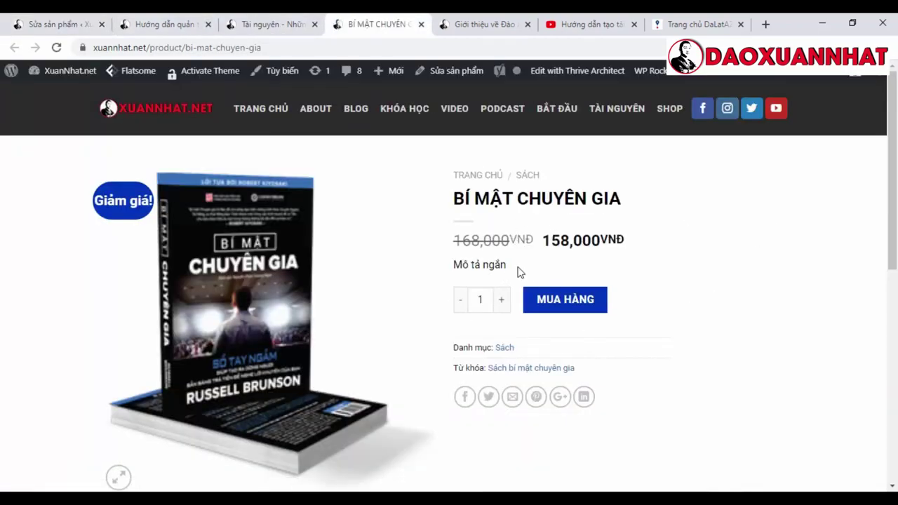
{"action": "left_click_drag", "start_coordinate": [892, 149], "coordinate": [836, 298]}
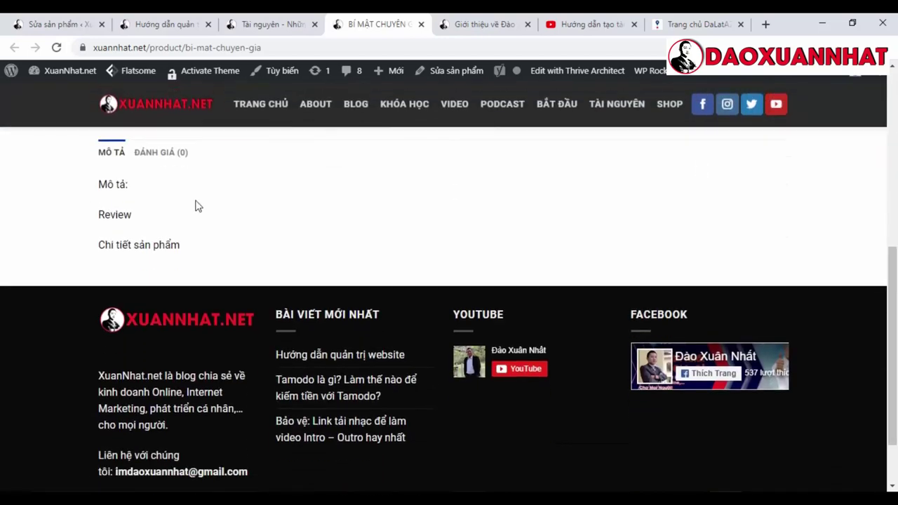
{"action": "scroll", "coordinate": [196, 206], "scroll_direction": "up", "scroll_amount": 6}
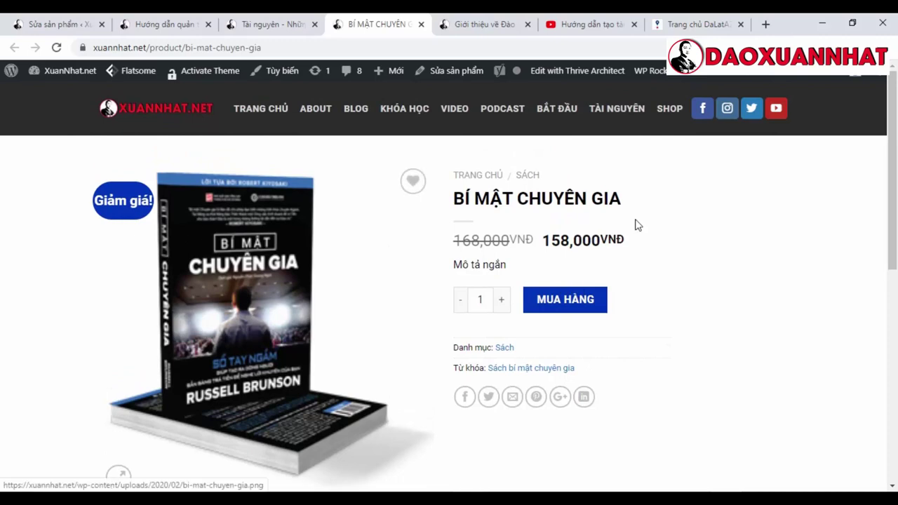
{"action": "left_click_drag", "start_coordinate": [894, 215], "coordinate": [896, 232]}
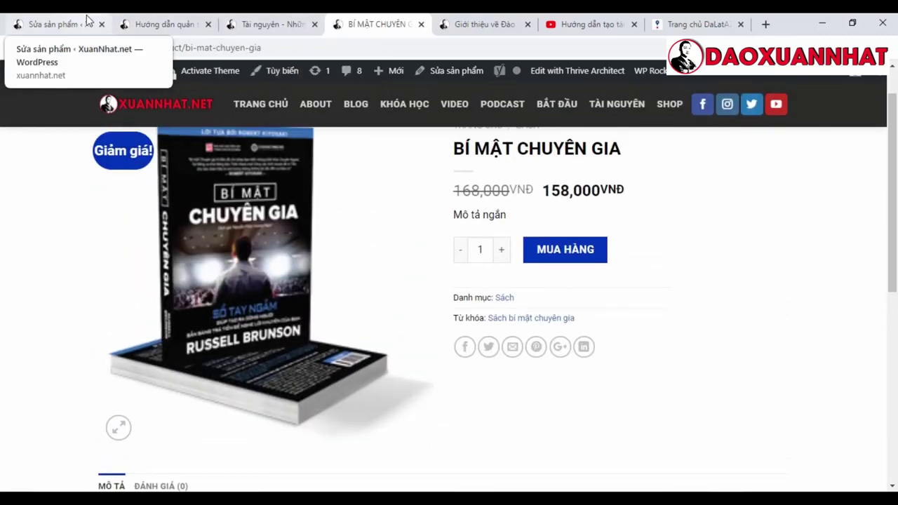
- Check the product's category in its edit page, then view the public Sách category archive and quick-view the BÍ MẬT CHUYÊN GIA product
{"action": "left_click", "coordinate": [67, 24]}
{"action": "left_click_drag", "start_coordinate": [892, 148], "coordinate": [893, 242]}
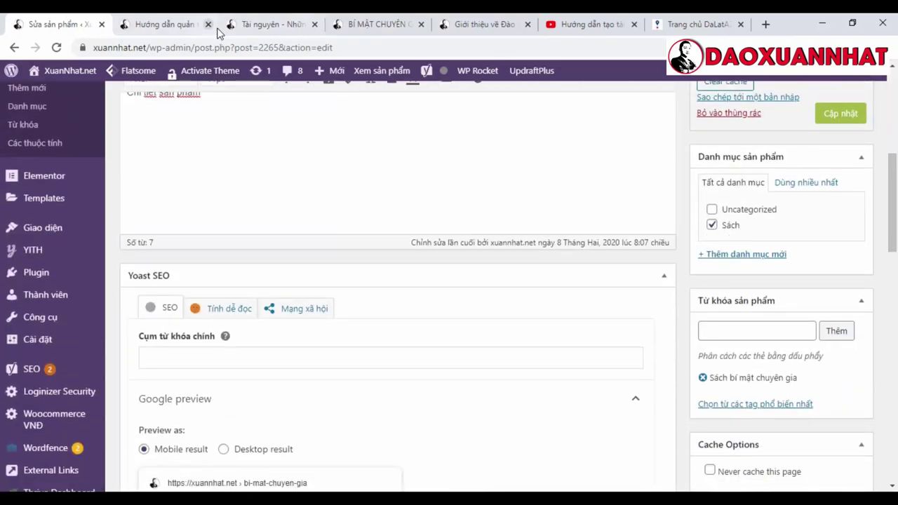
{"action": "left_click", "coordinate": [379, 24]}
{"action": "scroll", "coordinate": [897, 237], "scroll_direction": "up", "scroll_amount": 1}
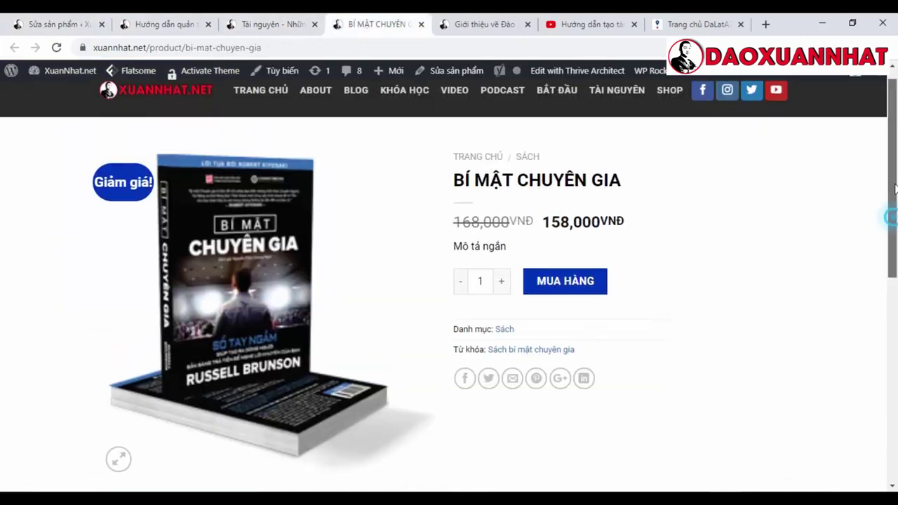
{"action": "left_click", "coordinate": [527, 177]}
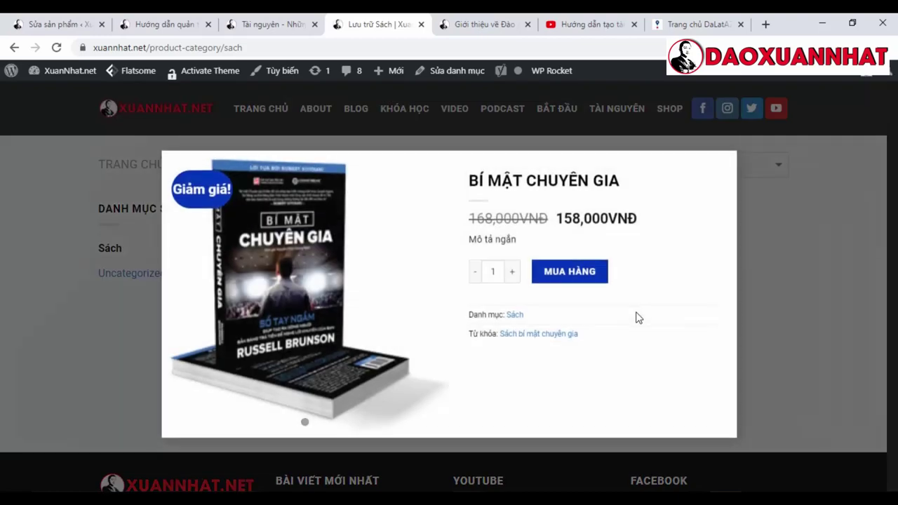
{"action": "left_click", "coordinate": [763, 259]}
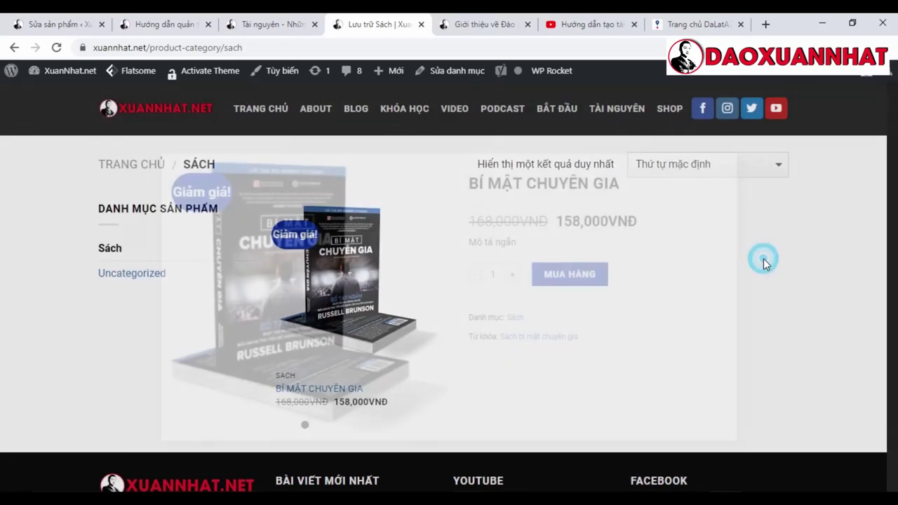
- Move the BÍ MẬT CHUYÊN GIA product to the trash with a bulk action in the list of all products
{"action": "left_click", "coordinate": [53, 27]}
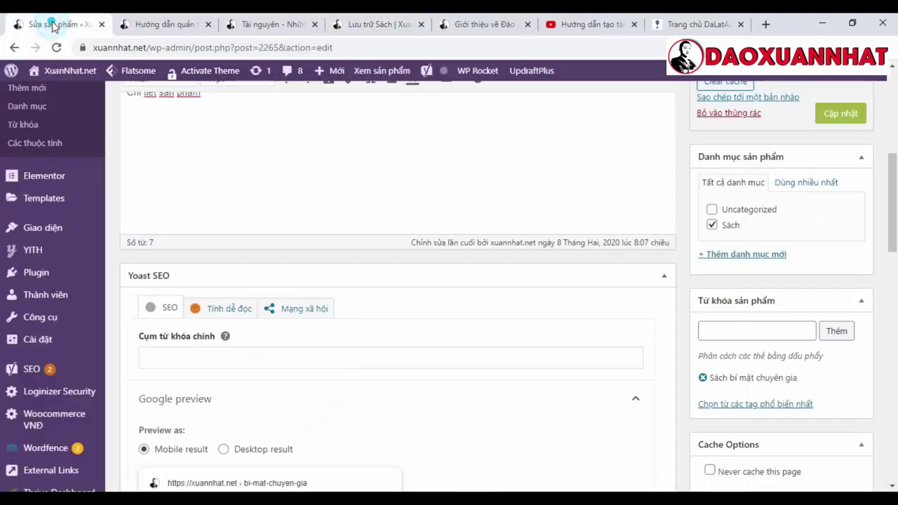
{"action": "left_click_drag", "start_coordinate": [888, 195], "coordinate": [889, 143]}
{"action": "left_click", "coordinate": [73, 301]}
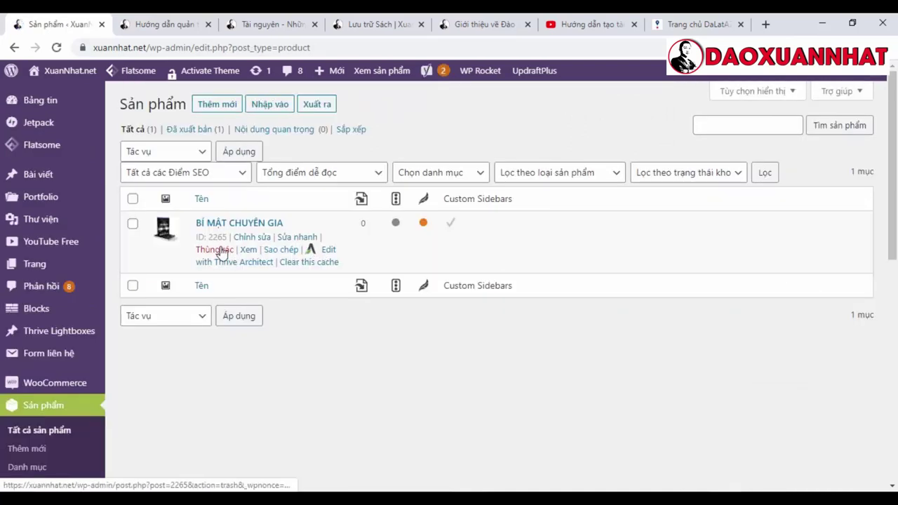
{"action": "left_click", "coordinate": [133, 224]}
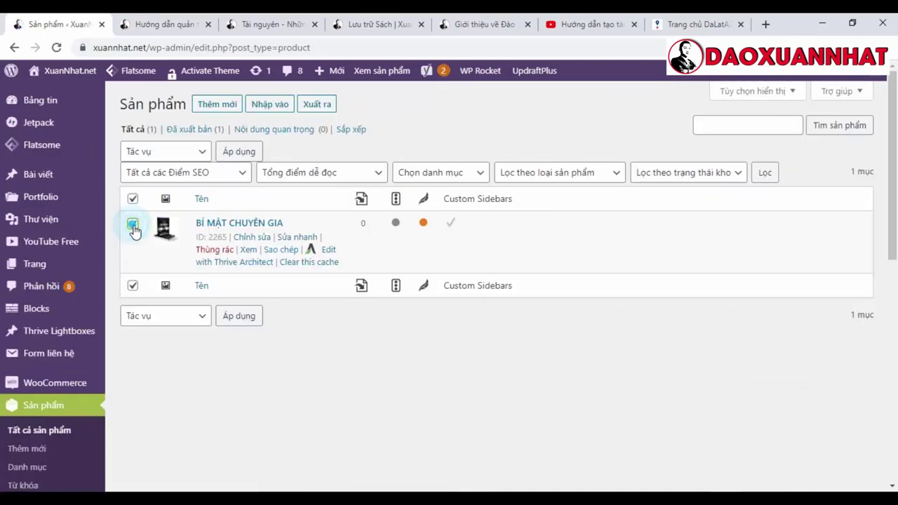
{"action": "left_click", "coordinate": [206, 152]}
{"action": "left_click", "coordinate": [160, 194]}
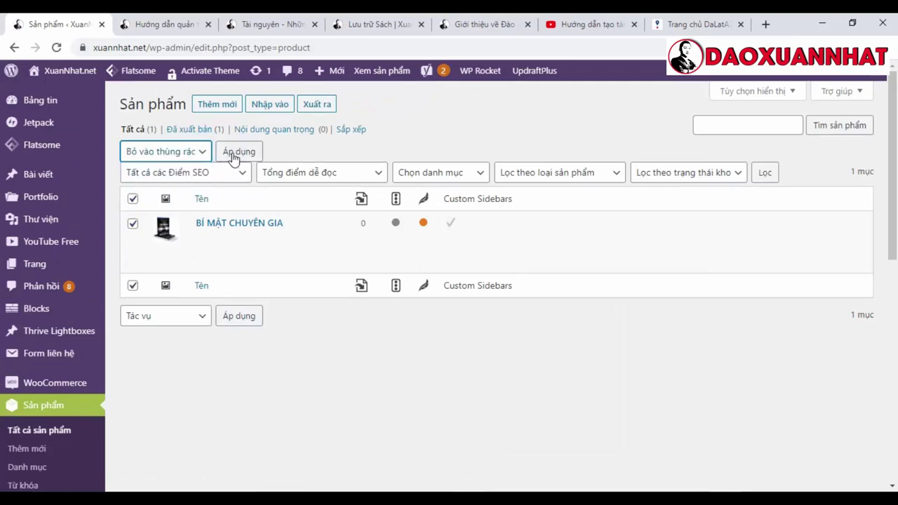
{"action": "left_click", "coordinate": [236, 153]}
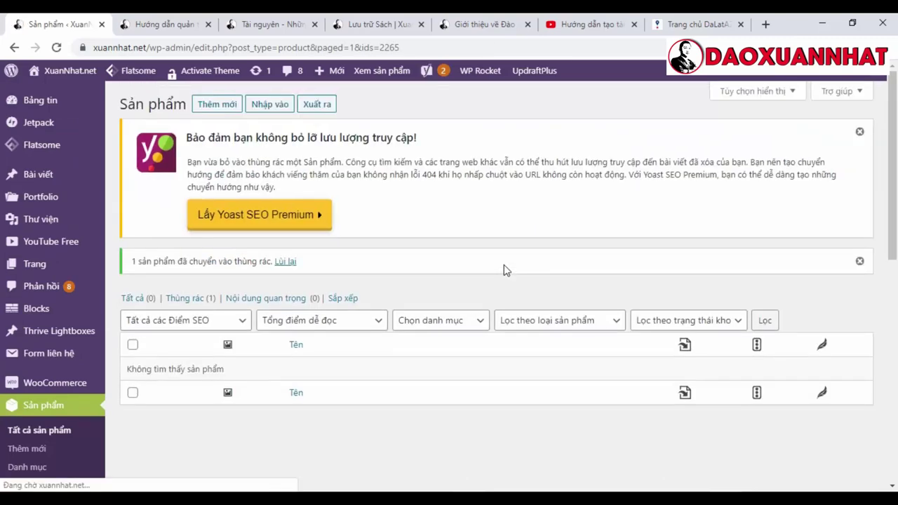
- Restore the BÍ MẬT CHUYÊN GIA product from the product trash
{"action": "scroll", "coordinate": [108, 329], "scroll_direction": "down", "scroll_amount": 2}
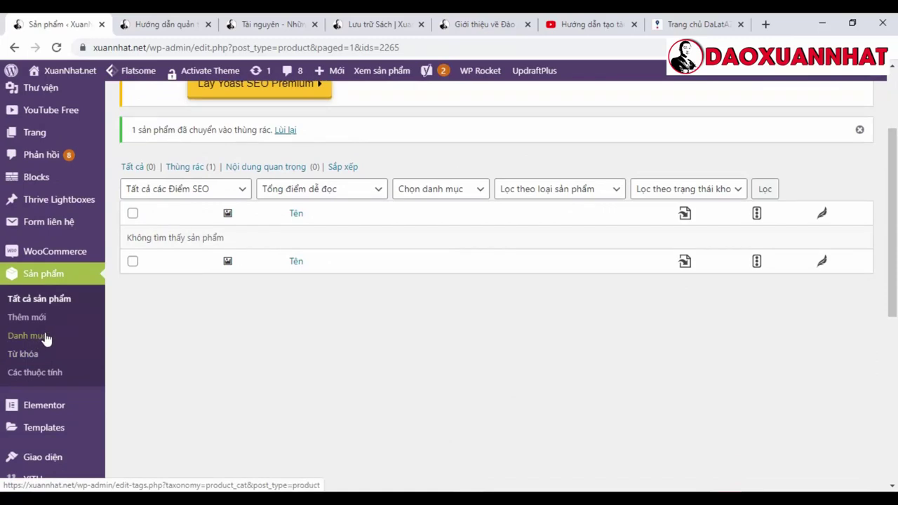
{"action": "left_click", "coordinate": [188, 168]}
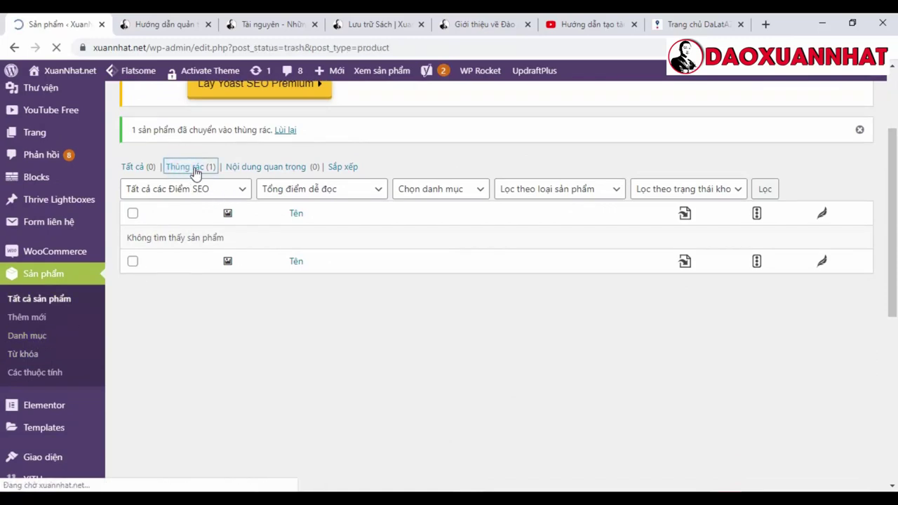
{"action": "mouse_move", "coordinate": [200, 259]}
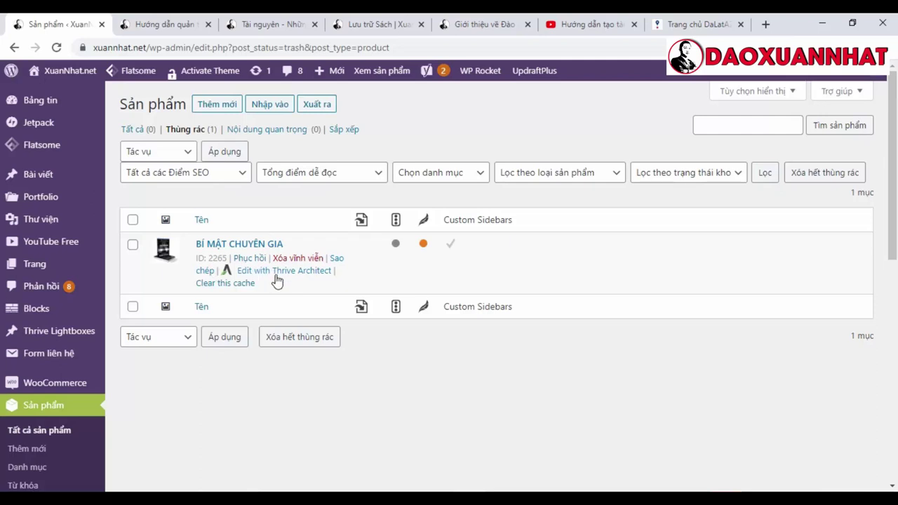
{"action": "left_click", "coordinate": [250, 258]}
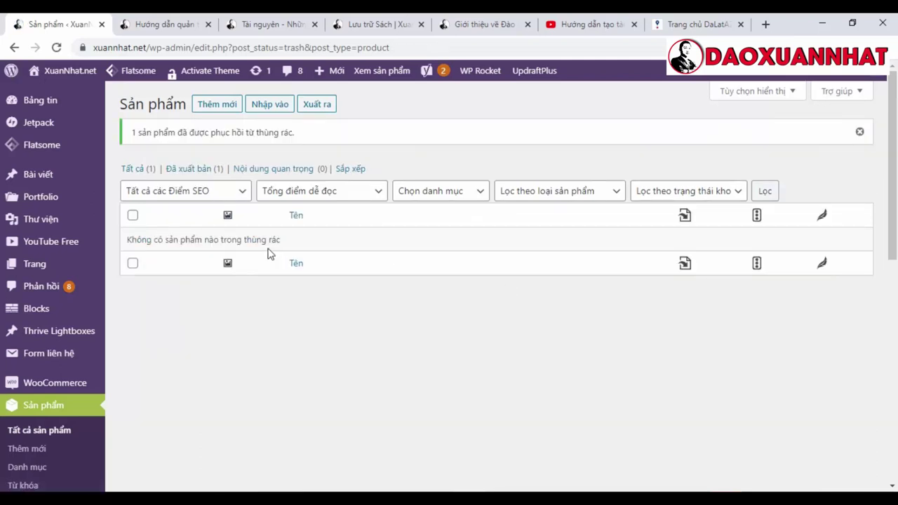
- Open the list of all blog posts and look through its entries
{"action": "mouse_move", "coordinate": [40, 184]}
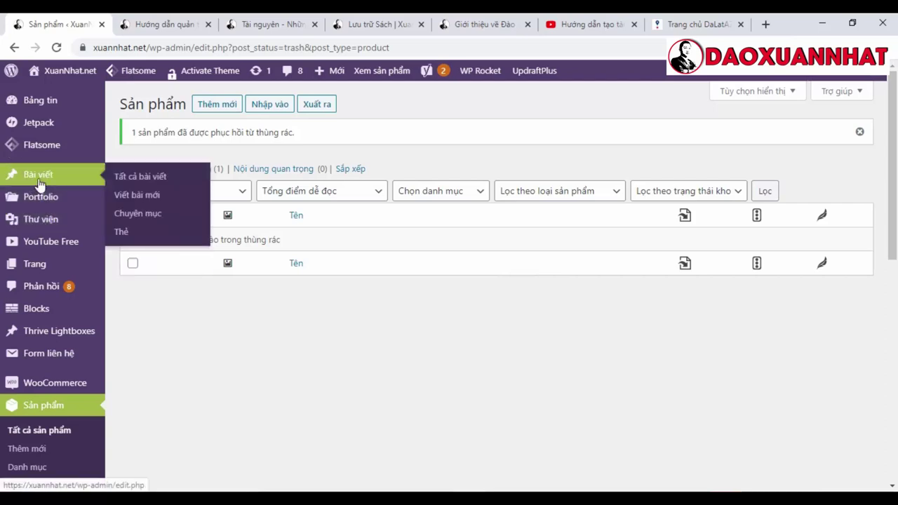
{"action": "left_click", "coordinate": [144, 178]}
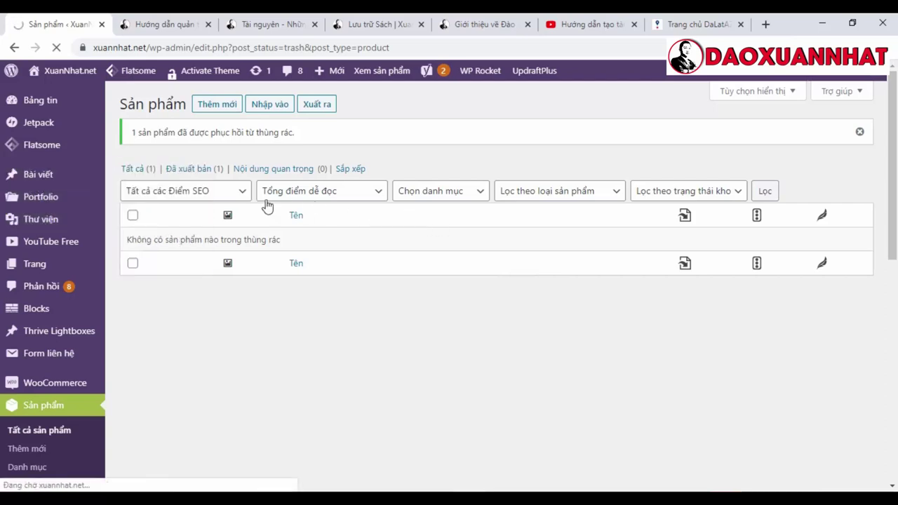
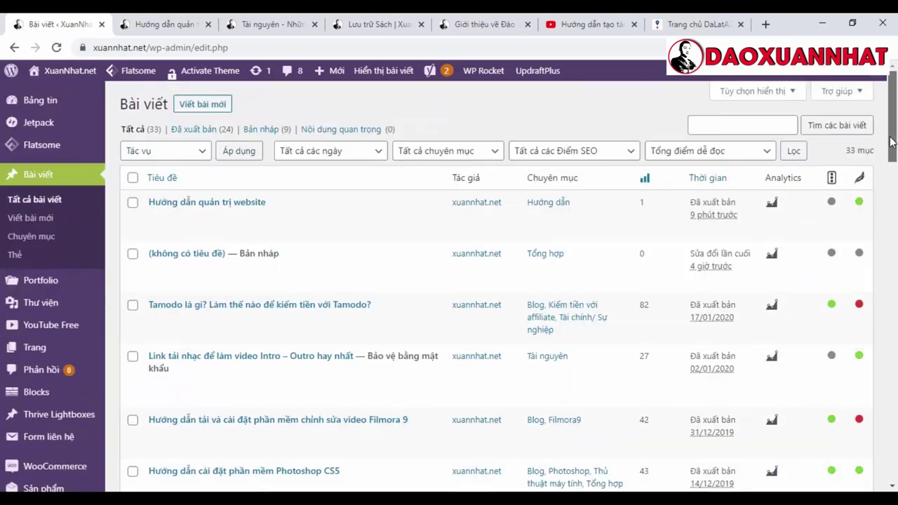
{"action": "scroll", "coordinate": [70, 320], "scroll_direction": "down", "scroll_amount": 2}
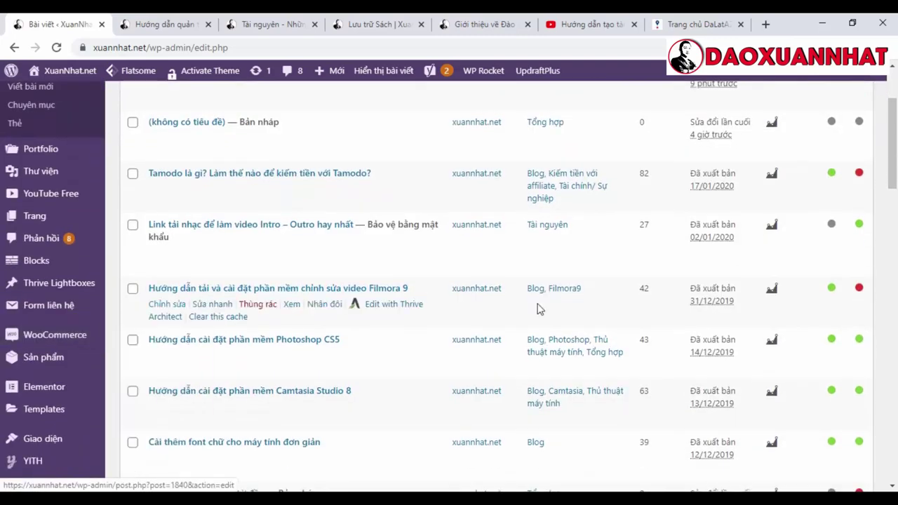
{"action": "left_click", "coordinate": [645, 421]}
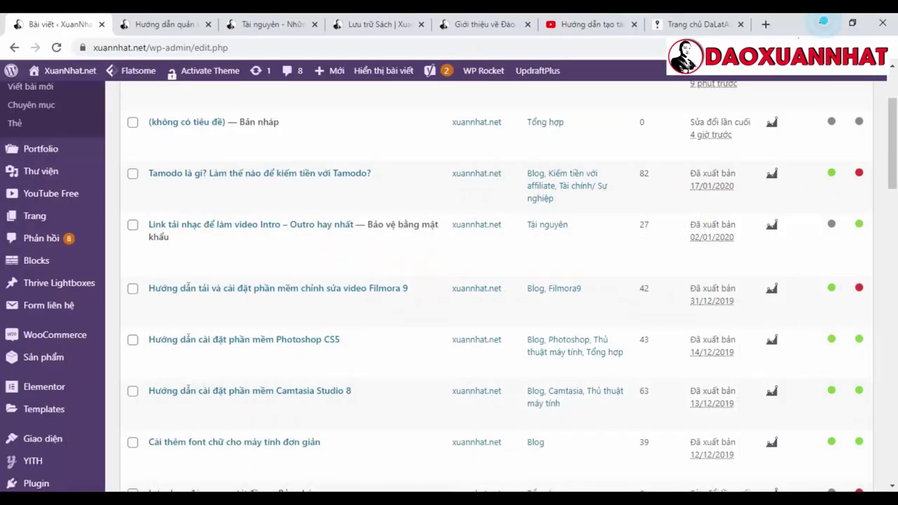
- Check the navigation bar on the public Tài nguyên page, then open the site's menu management page
{"action": "left_click", "coordinate": [822, 23]}
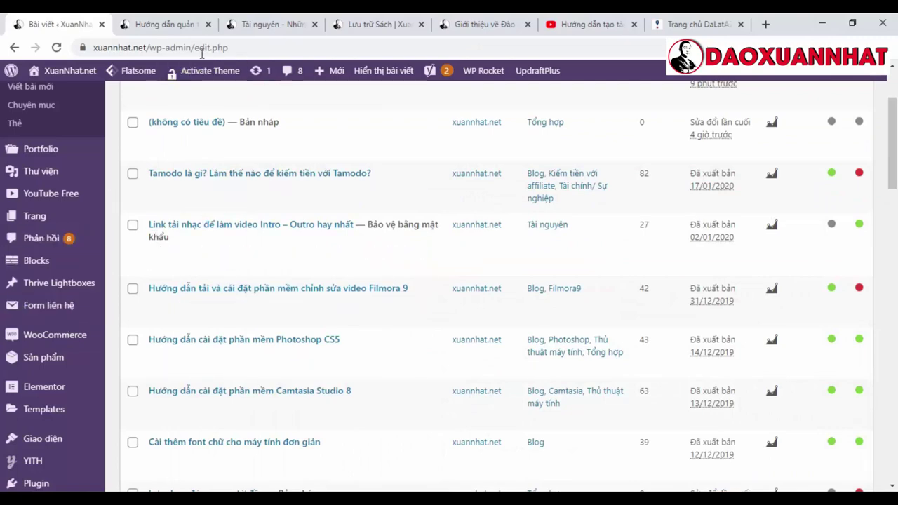
{"action": "left_click", "coordinate": [271, 24]}
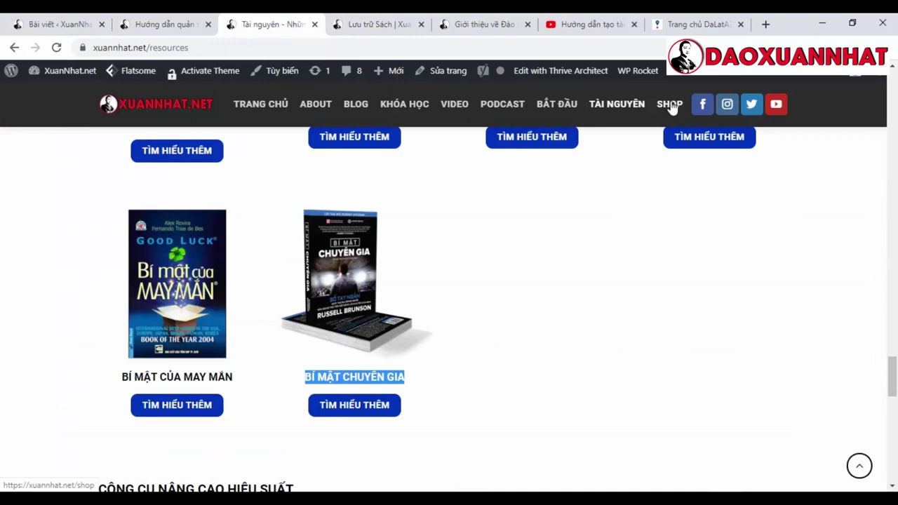
{"action": "left_click", "coordinate": [60, 23]}
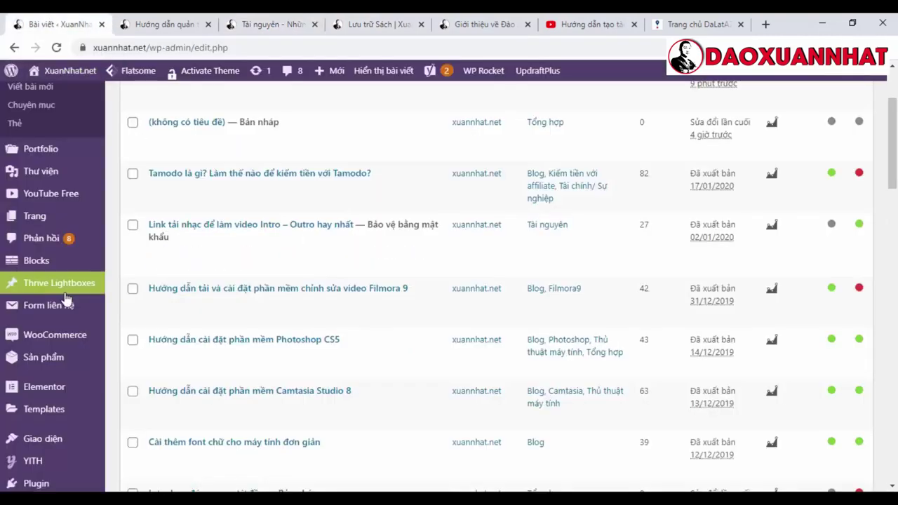
{"action": "scroll", "coordinate": [54, 255], "scroll_direction": "down", "scroll_amount": 1}
{"action": "mouse_move", "coordinate": [86, 386]}
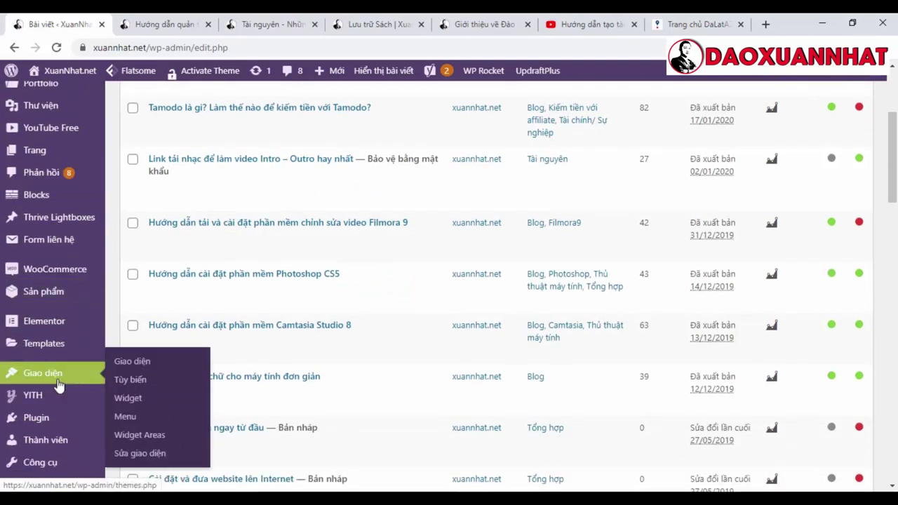
{"action": "left_click", "coordinate": [127, 419]}
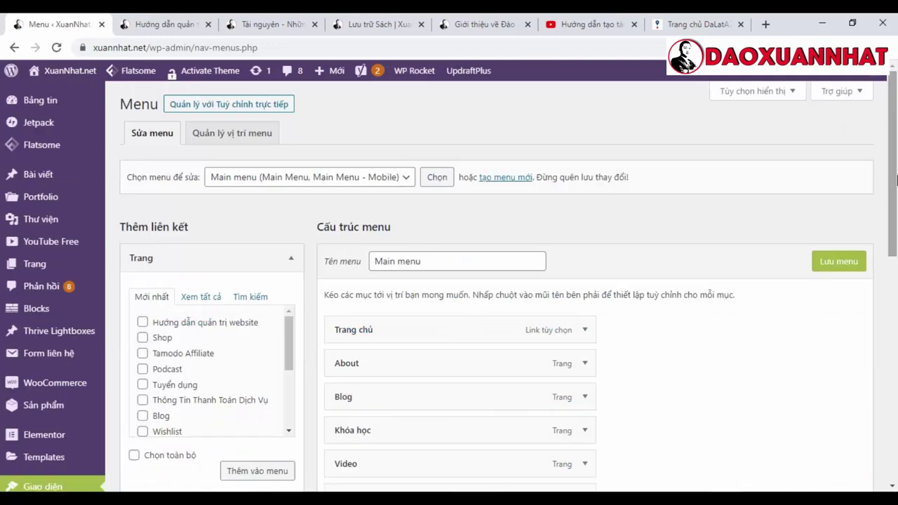
- Compare with the navigation bar on the public About page, then load "Main menu (Main Menu, Main Menu - Mobile)" for editing
{"action": "left_click", "coordinate": [407, 178]}
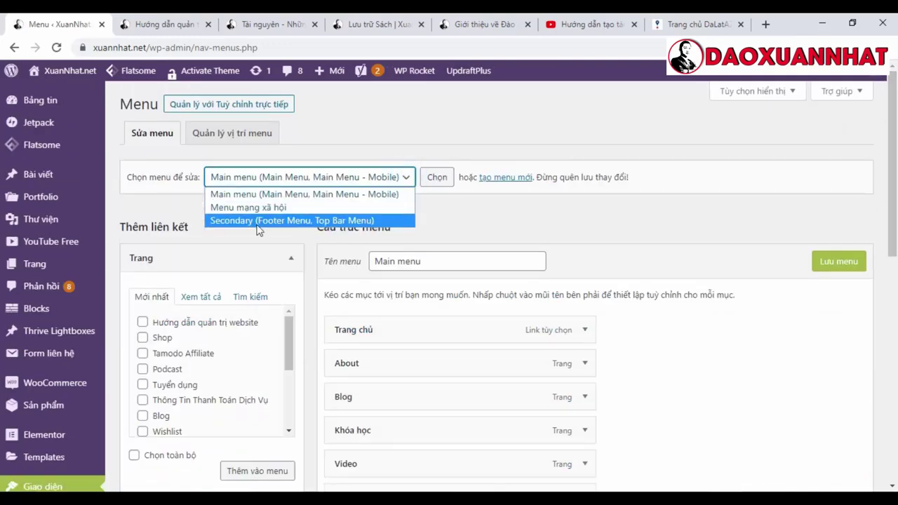
{"action": "left_click", "coordinate": [491, 223]}
{"action": "left_click", "coordinate": [495, 26]}
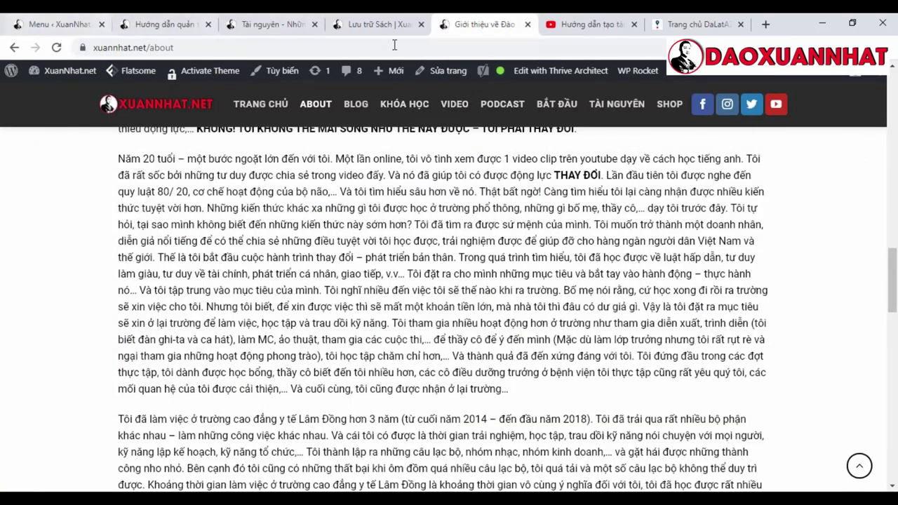
{"action": "left_click", "coordinate": [85, 24]}
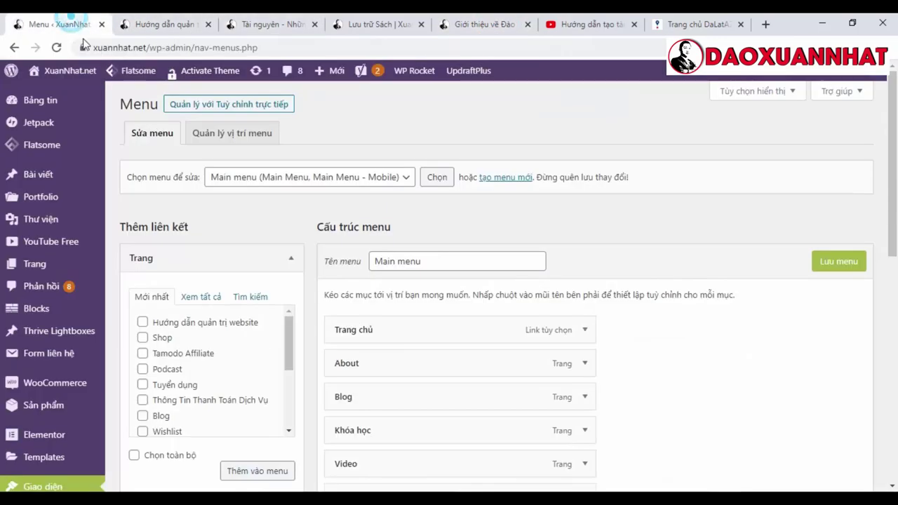
{"action": "left_click", "coordinate": [345, 184]}
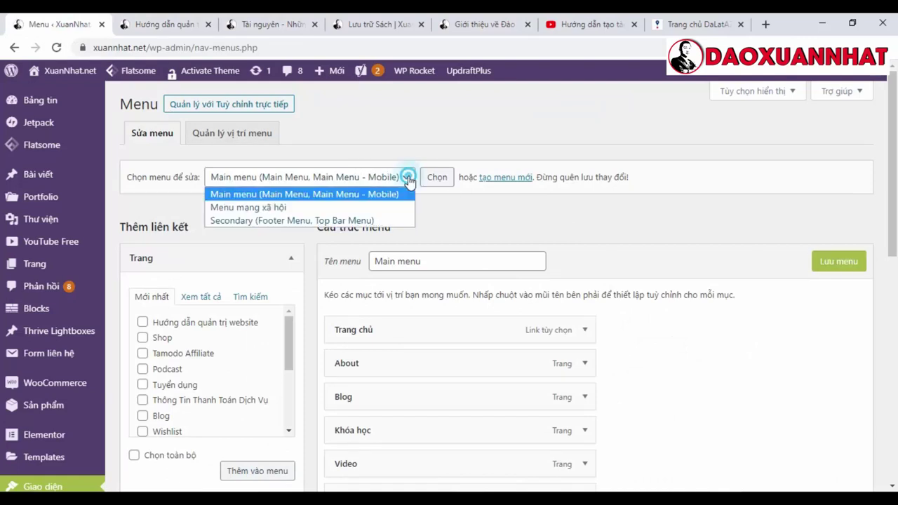
{"action": "left_click", "coordinate": [235, 193]}
{"action": "left_click", "coordinate": [441, 186]}
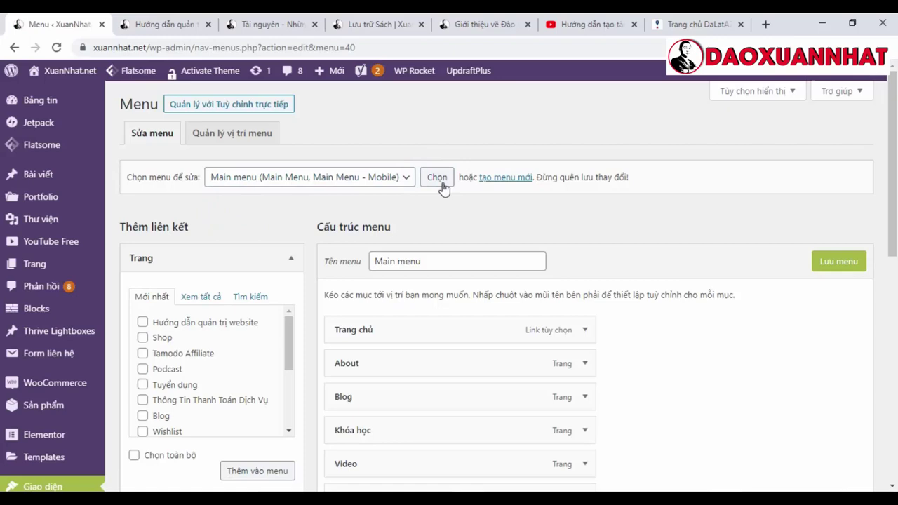
- Look over the main menu's structure and enable the Danh mục sản phẩm box in the display options
{"action": "scroll", "coordinate": [877, 210], "scroll_direction": "down", "scroll_amount": 5}
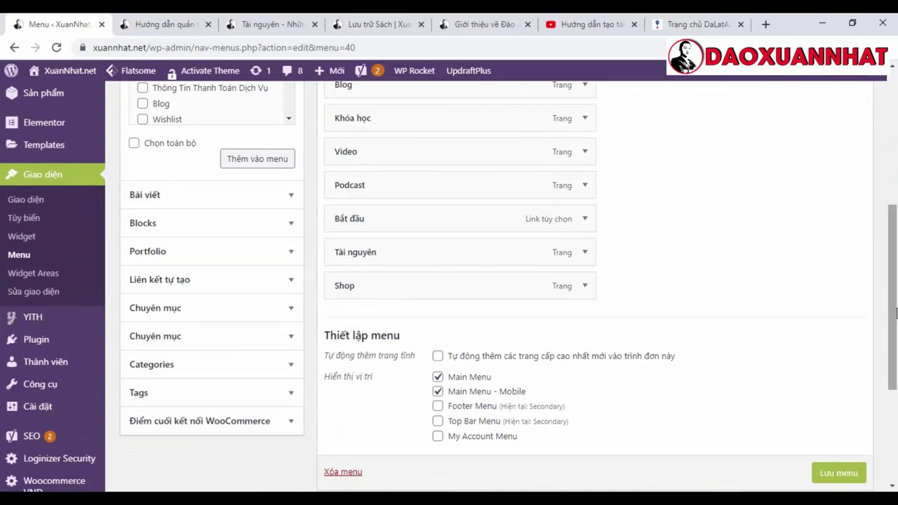
{"action": "left_click_drag", "start_coordinate": [896, 313], "coordinate": [897, 176]}
{"action": "left_click", "coordinate": [792, 92]}
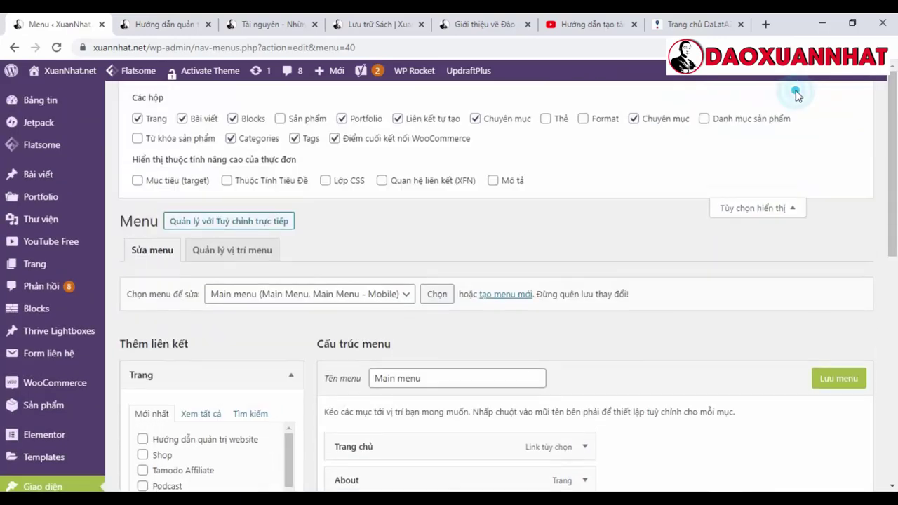
{"action": "left_click", "coordinate": [789, 209]}
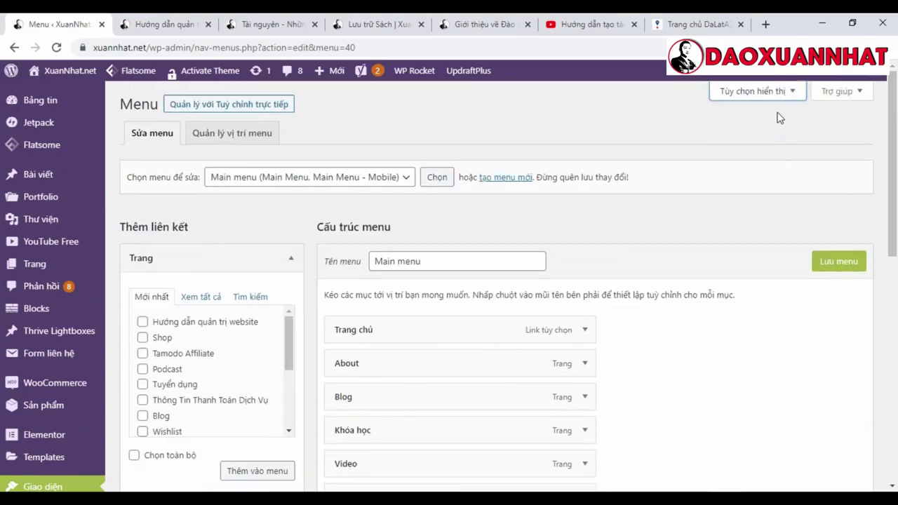
{"action": "left_click", "coordinate": [784, 93]}
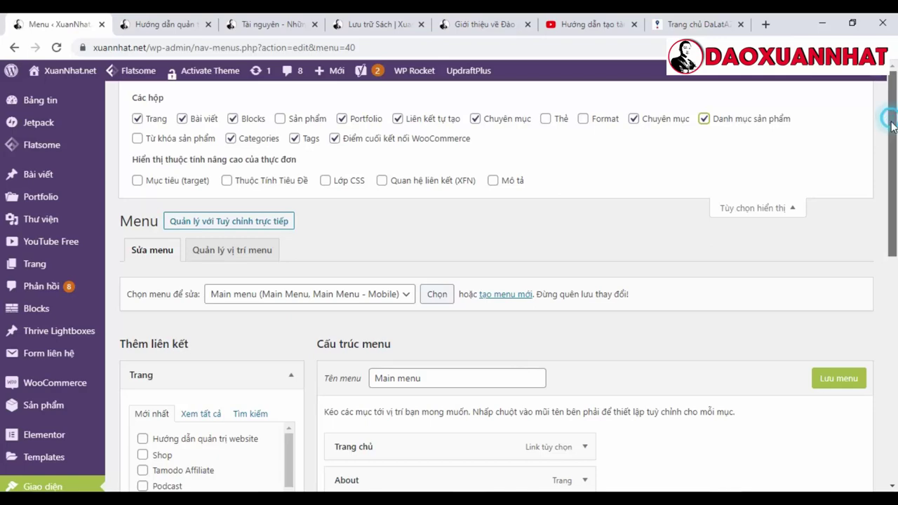
- Add the Sách product category from Danh mục sản phẩm to the main menu
{"action": "left_click_drag", "start_coordinate": [893, 140], "coordinate": [893, 364]}
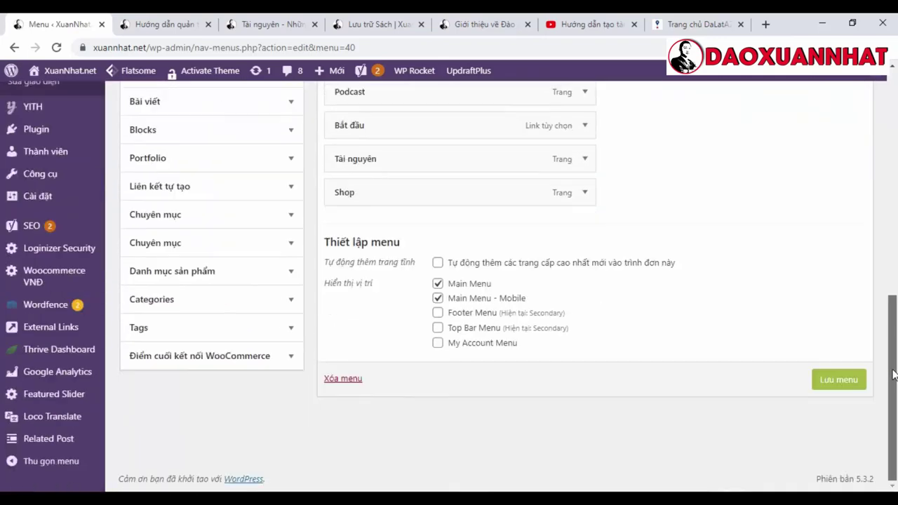
{"action": "left_click", "coordinate": [292, 272]}
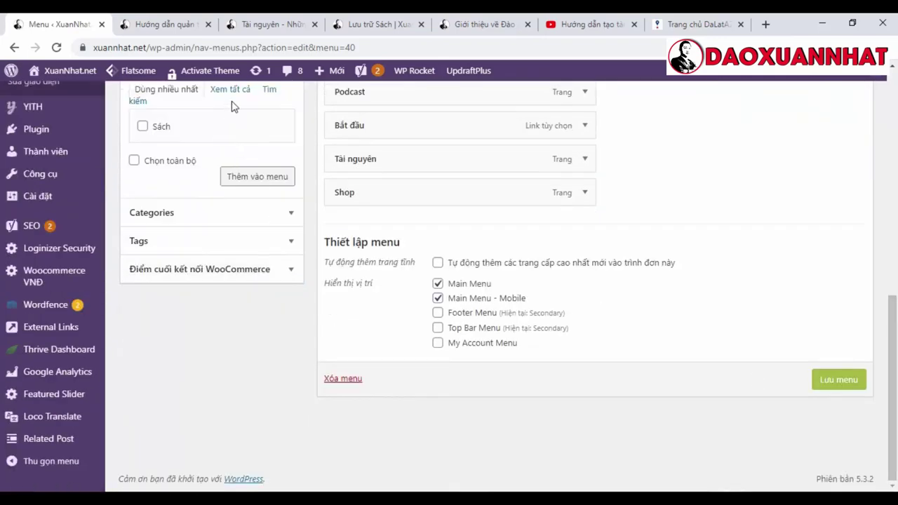
{"action": "scroll", "coordinate": [292, 286], "scroll_direction": "up", "scroll_amount": 1}
{"action": "scroll", "coordinate": [292, 285], "scroll_direction": "up", "scroll_amount": 1}
{"action": "left_click", "coordinate": [235, 160]}
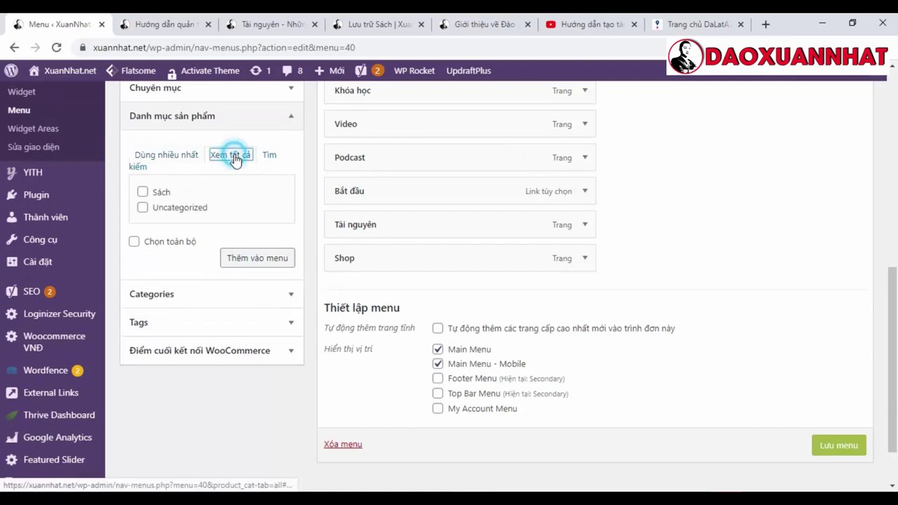
{"action": "left_click", "coordinate": [151, 191]}
{"action": "left_click", "coordinate": [257, 259]}
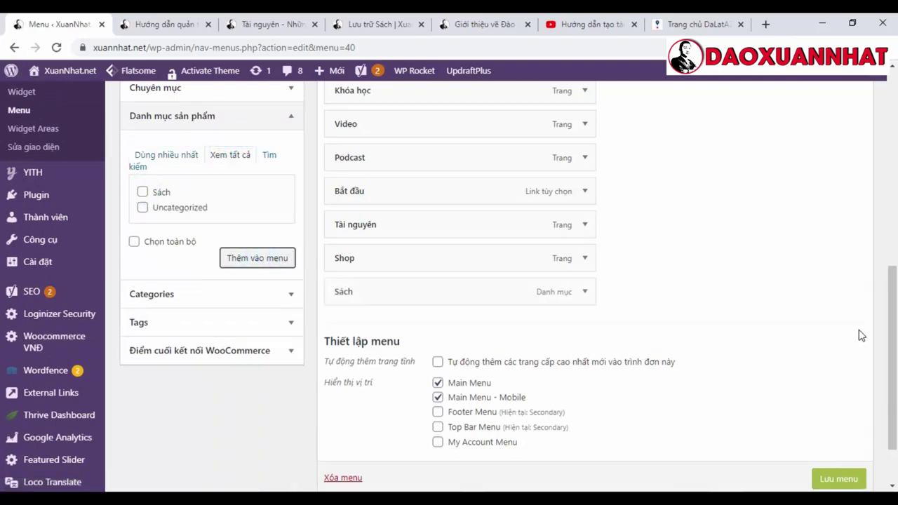
- Nest the Sách item under Shop and save the main menu
{"action": "mouse_move", "coordinate": [374, 293]}
{"action": "left_mouse_down"}
{"action": "mouse_move", "coordinate": [405, 291]}
{"action": "mouse_move", "coordinate": [391, 293]}
{"action": "left_mouse_up"}
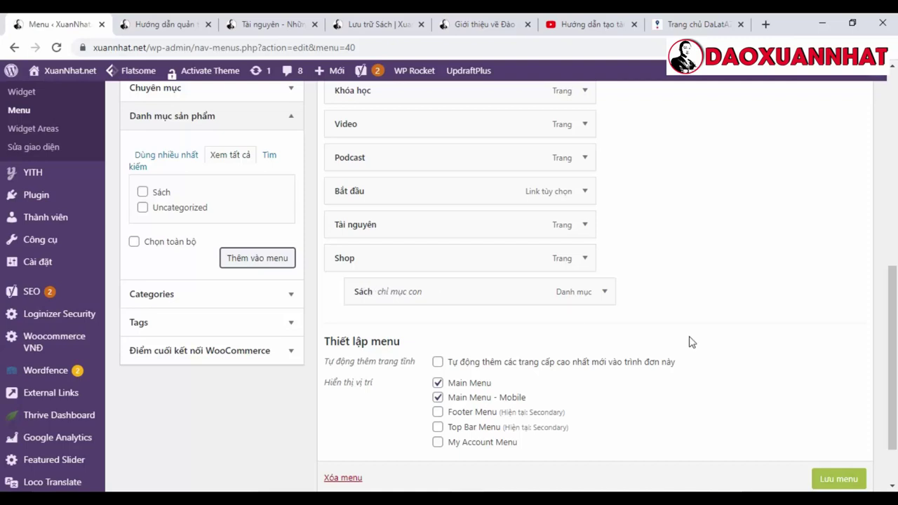
{"action": "left_click", "coordinate": [832, 479]}
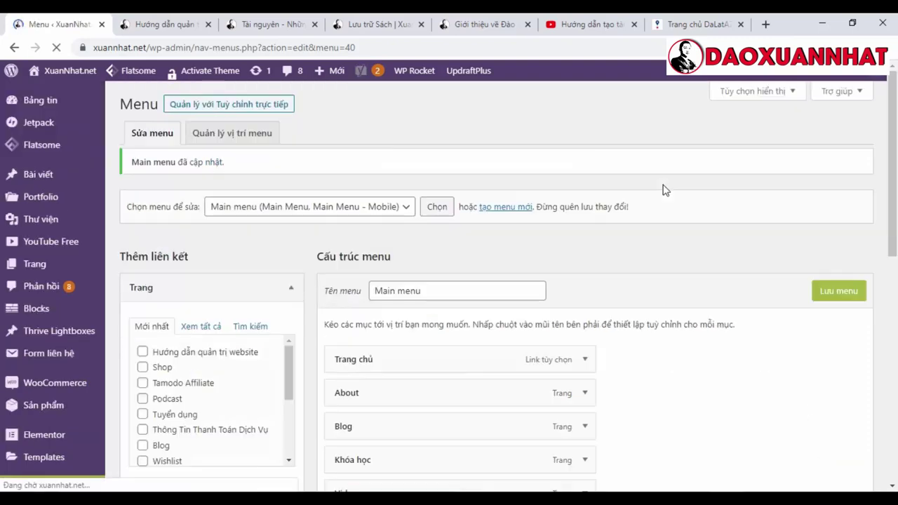
- Try nesting Shop together with its Sách sub-item under Tài nguyên, and move Shop back to the top level
{"action": "left_click_drag", "start_coordinate": [892, 121], "coordinate": [893, 275]}
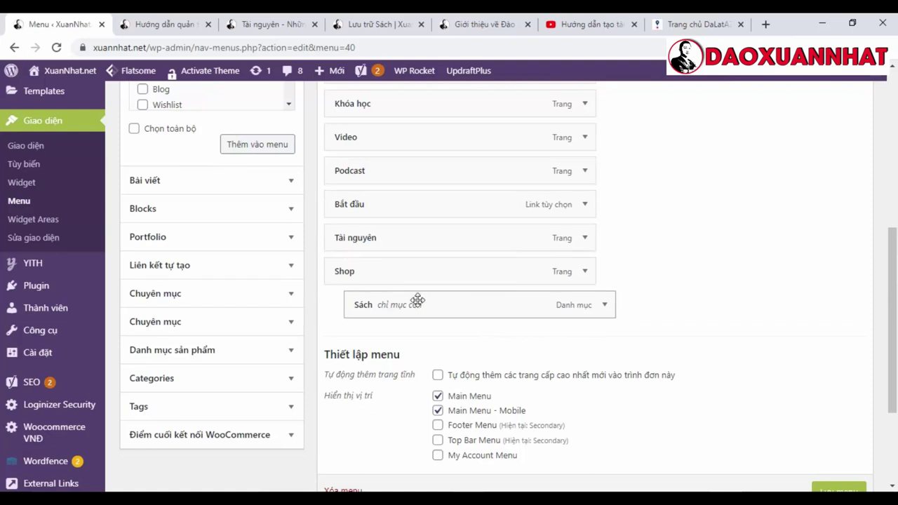
{"action": "left_click", "coordinate": [362, 240]}
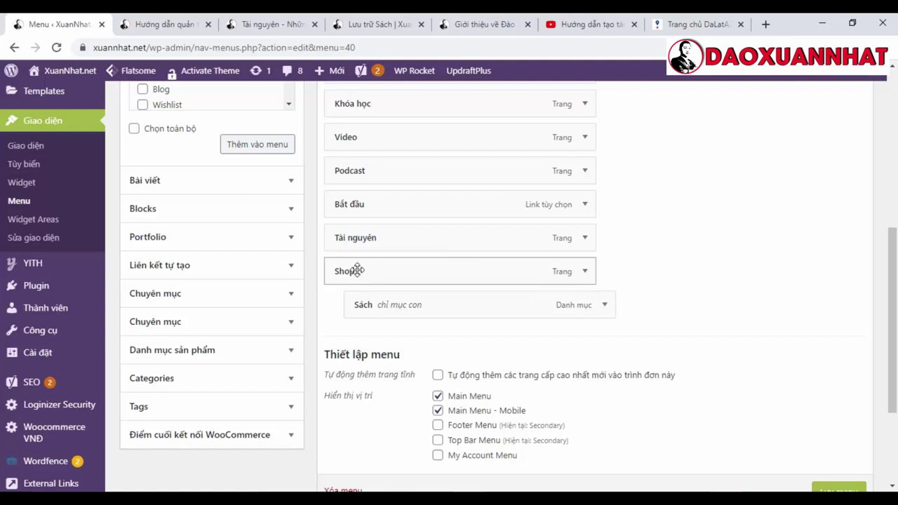
{"action": "left_click_drag", "start_coordinate": [353, 268], "coordinate": [412, 271]}
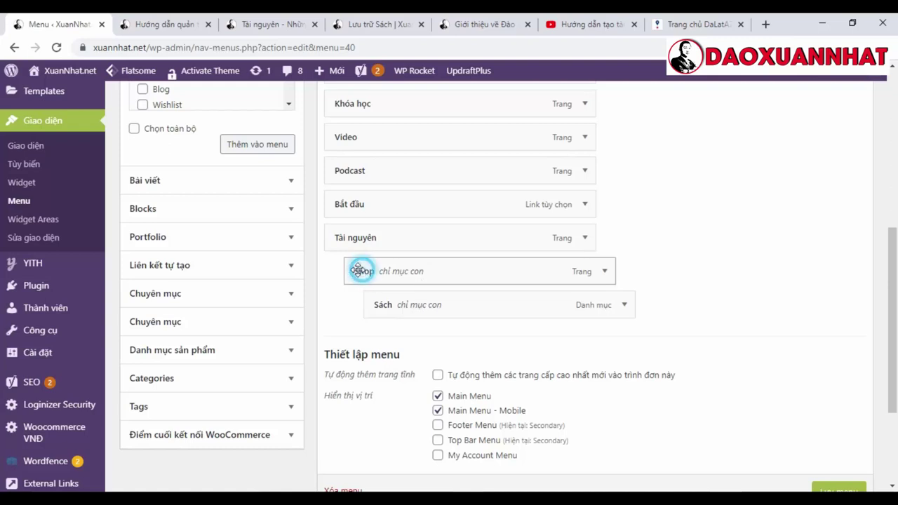
{"action": "left_click_drag", "start_coordinate": [359, 271], "coordinate": [367, 268]}
{"action": "left_click_drag", "start_coordinate": [367, 267], "coordinate": [407, 287]}
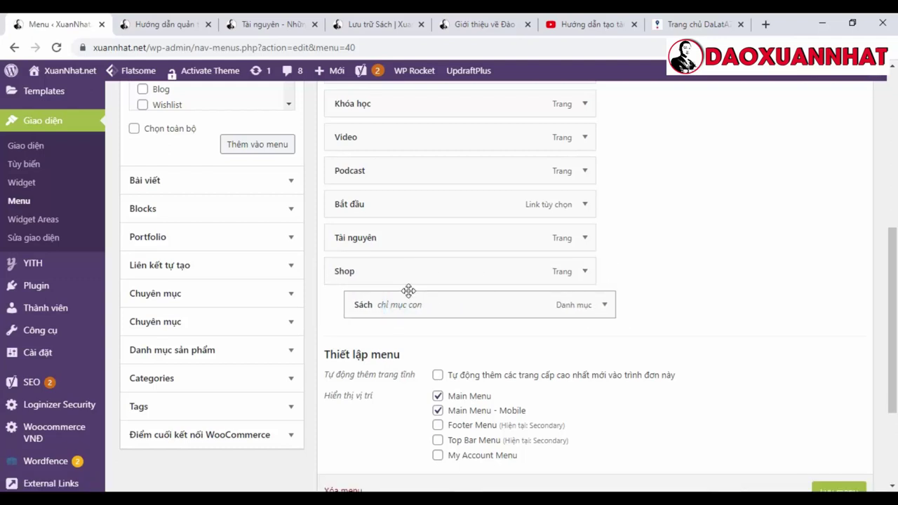
{"action": "left_click", "coordinate": [406, 296]}
{"action": "mouse_move", "coordinate": [406, 296]}
{"action": "left_mouse_down"}
{"action": "mouse_move", "coordinate": [388, 291]}
{"action": "mouse_move", "coordinate": [395, 302]}
{"action": "left_mouse_up"}
{"action": "left_click", "coordinate": [378, 302]}
- Save the main menu, then reload the public Tài nguyên page and reveal the Shop submenu to check the Sách entry
{"action": "scroll", "coordinate": [890, 251], "scroll_direction": "down", "scroll_amount": 3}
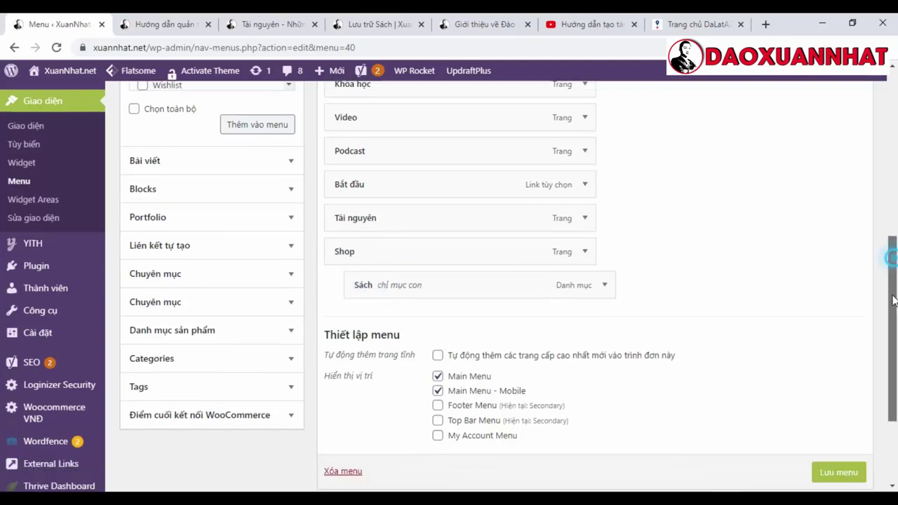
{"action": "left_click", "coordinate": [838, 337]}
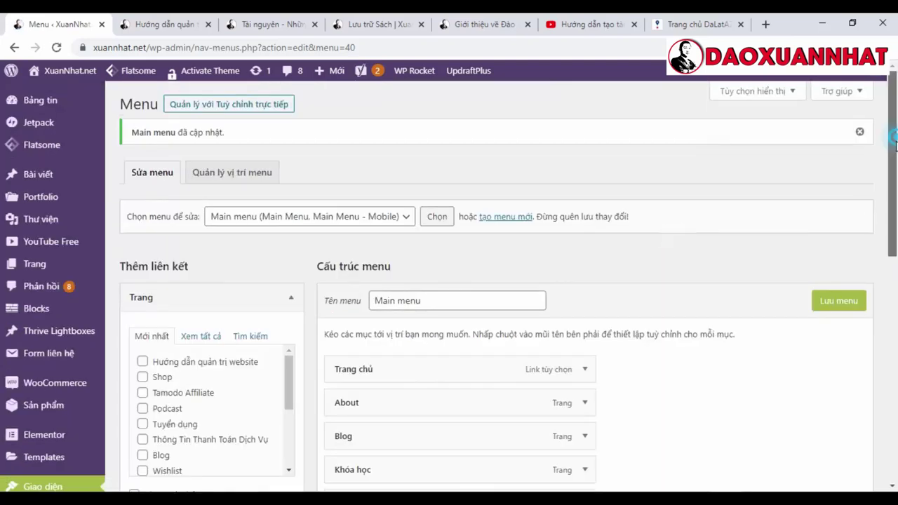
{"action": "scroll", "coordinate": [894, 144], "scroll_direction": "down", "scroll_amount": 5}
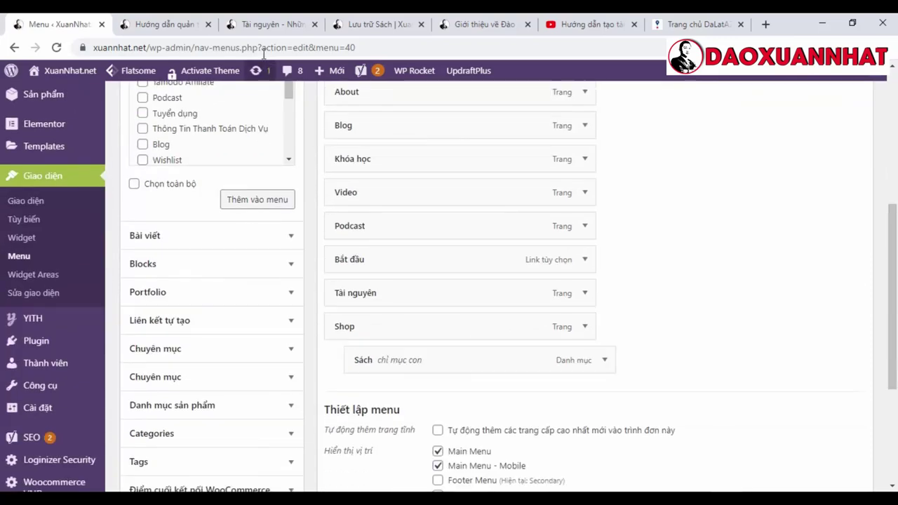
{"action": "left_click", "coordinate": [270, 24]}
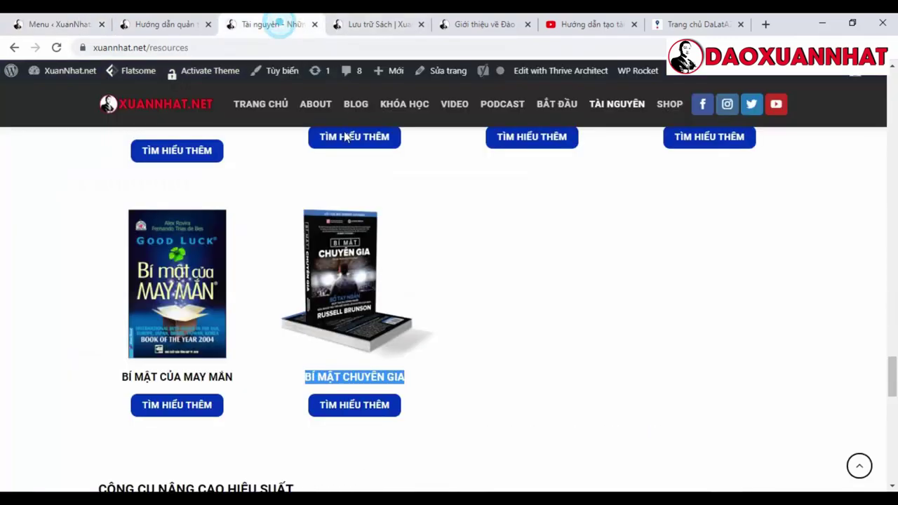
{"action": "left_click", "coordinate": [59, 47]}
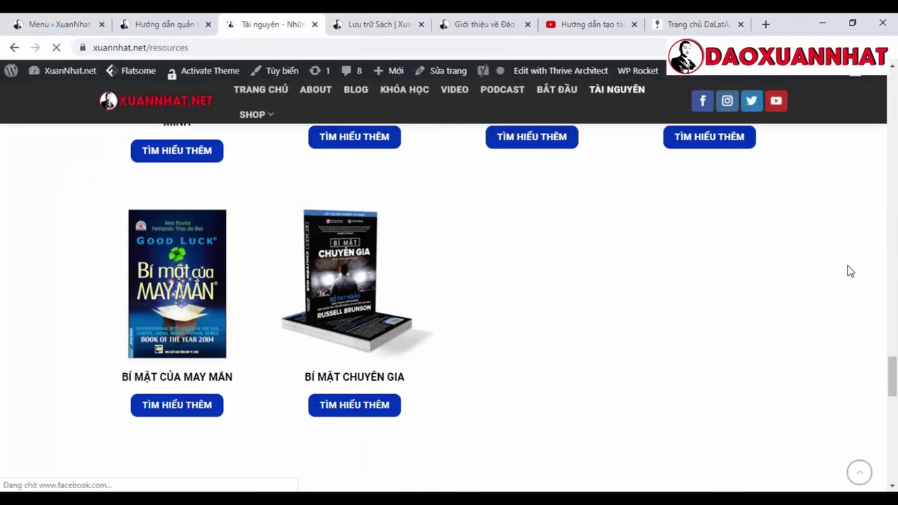
{"action": "scroll", "coordinate": [851, 271], "scroll_direction": "up", "scroll_amount": 10}
{"action": "mouse_move", "coordinate": [271, 124]}
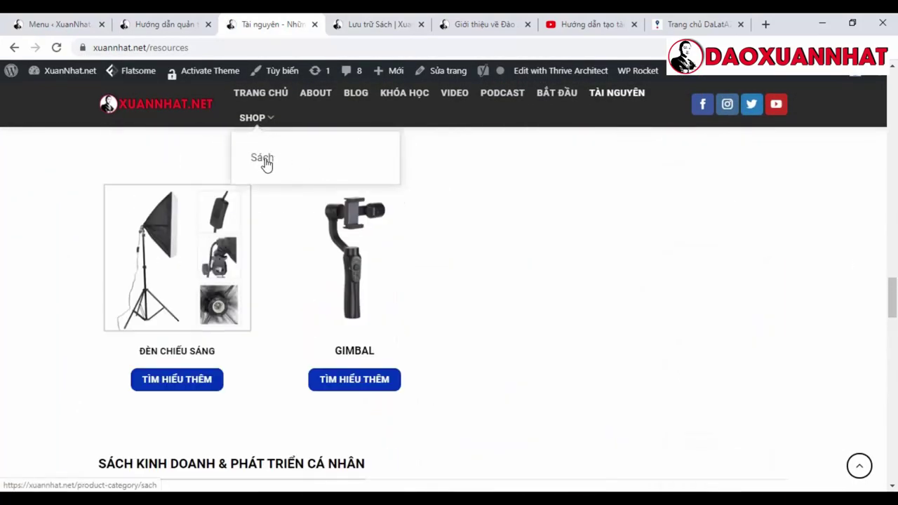
{"action": "scroll", "coordinate": [264, 162], "scroll_direction": "up", "scroll_amount": 3}
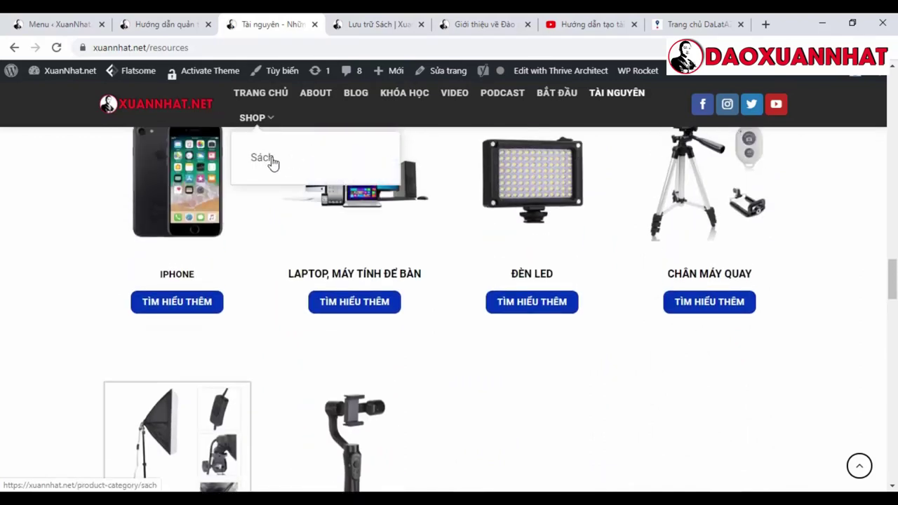
- Return to the menu editor and review the structure of the main menu
{"action": "left_click", "coordinate": [165, 24]}
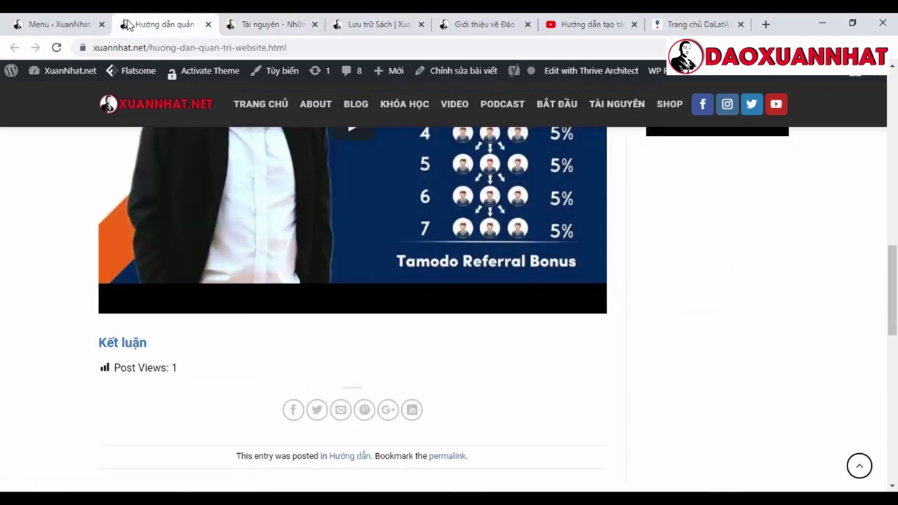
{"action": "left_click", "coordinate": [58, 24]}
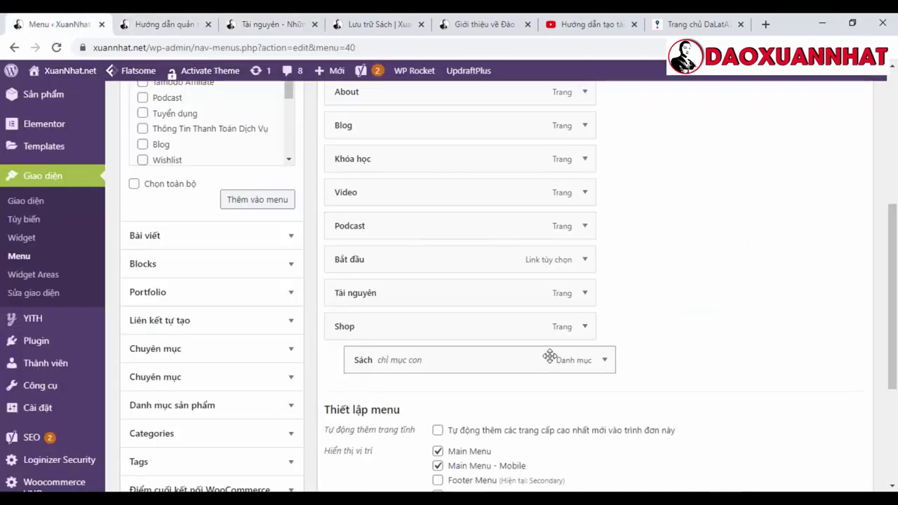
{"action": "left_click_drag", "start_coordinate": [895, 275], "coordinate": [896, 239]}
{"action": "scroll", "coordinate": [895, 239], "scroll_direction": "down", "scroll_amount": 1}
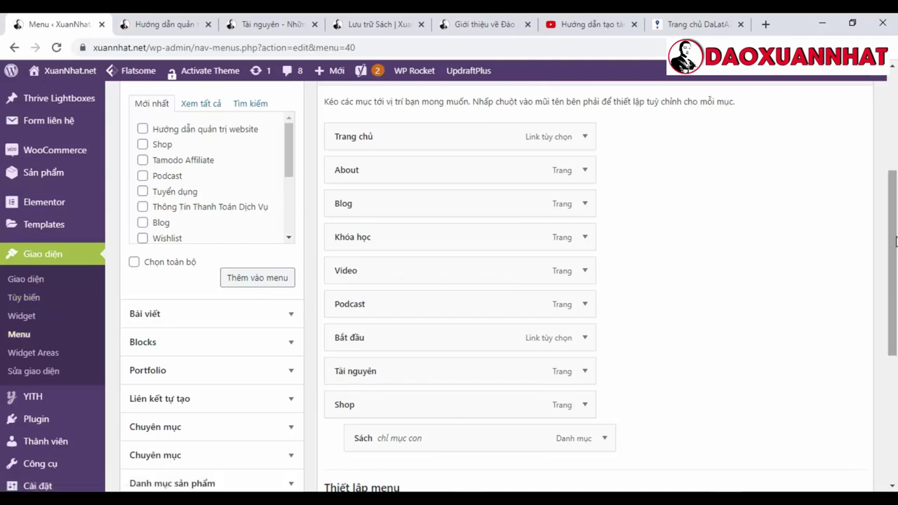
{"action": "scroll", "coordinate": [895, 240], "scroll_direction": "down", "scroll_amount": 1}
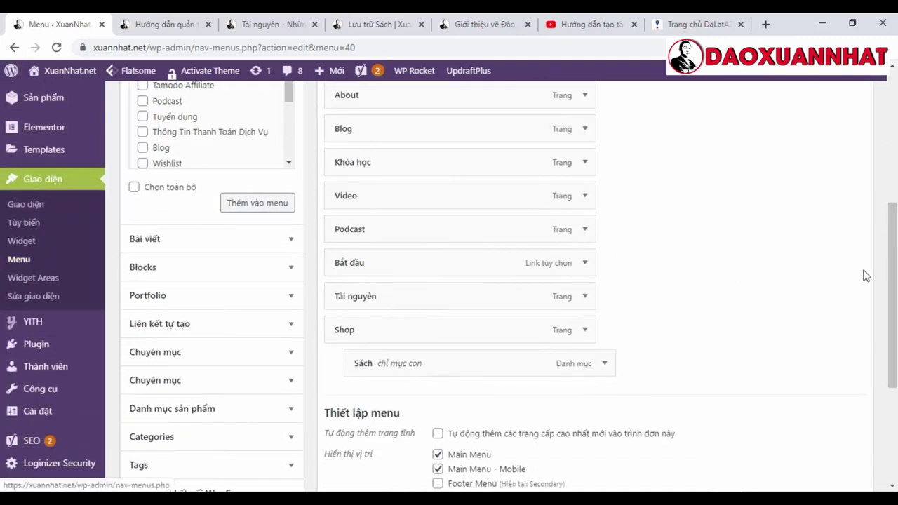
- Remove the Sách sub-item under Shop from the main menu and save the menu
{"action": "left_click_drag", "start_coordinate": [891, 273], "coordinate": [892, 171]}
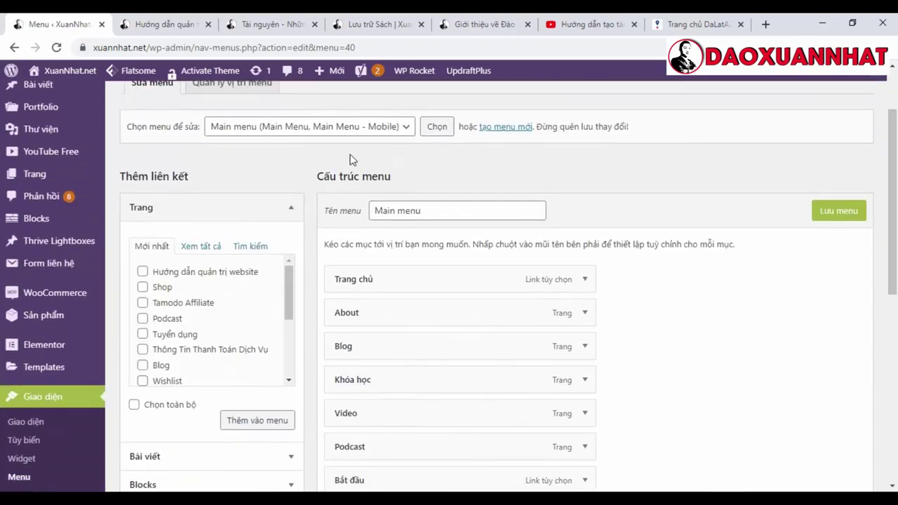
{"action": "left_click", "coordinate": [411, 127]}
{"action": "left_click", "coordinate": [410, 127]}
{"action": "left_click_drag", "start_coordinate": [892, 131], "coordinate": [895, 256]}
{"action": "left_click", "coordinate": [607, 320]}
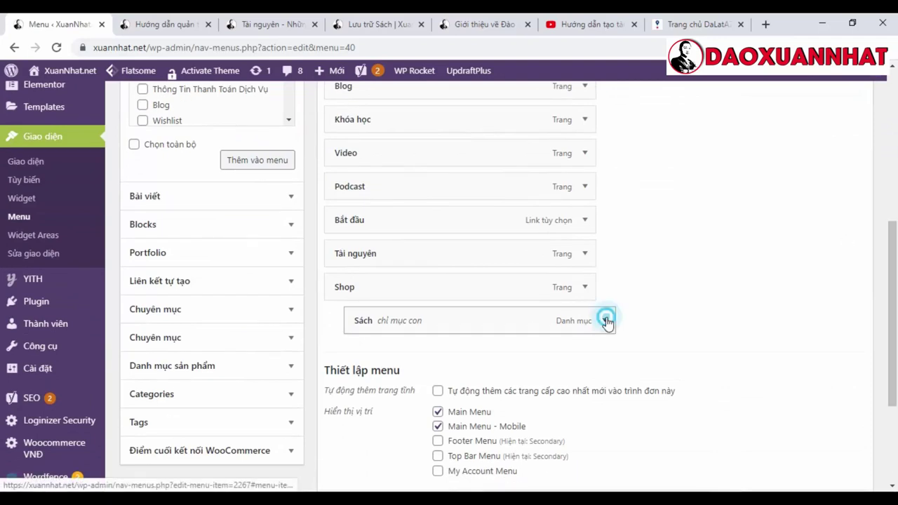
{"action": "scroll", "coordinate": [672, 229], "scroll_direction": "down", "scroll_amount": 1}
{"action": "left_click", "coordinate": [608, 255]}
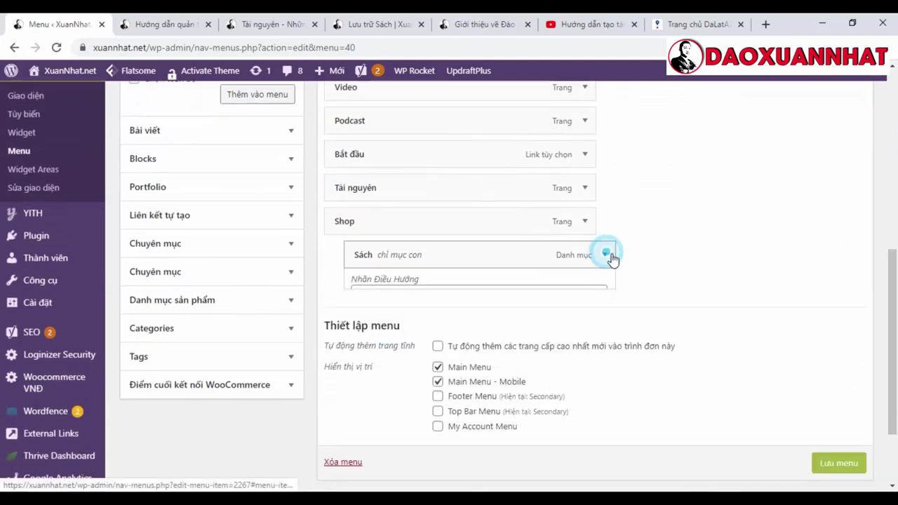
{"action": "left_click", "coordinate": [605, 255]}
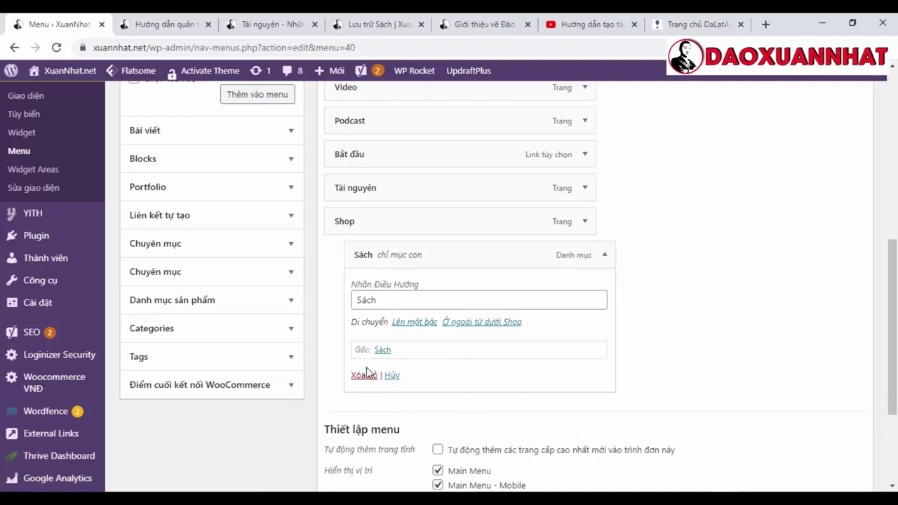
{"action": "left_click", "coordinate": [363, 374]}
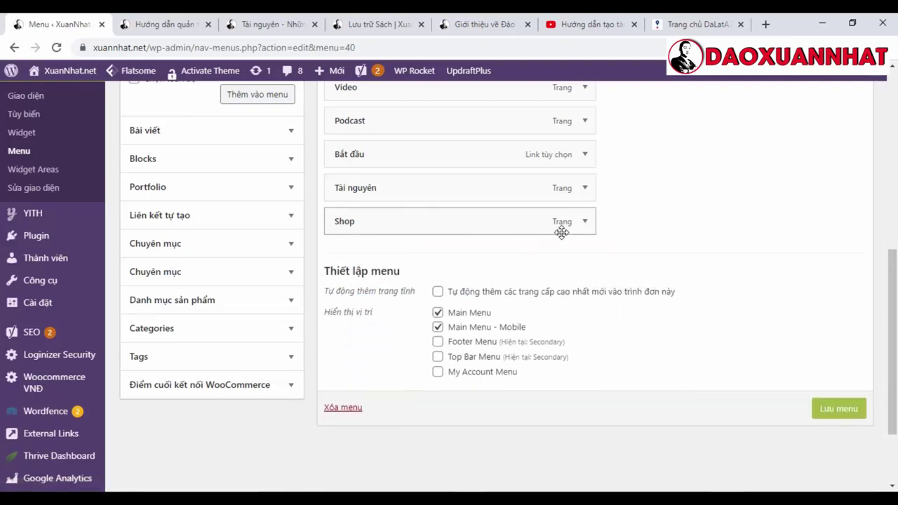
{"action": "left_click", "coordinate": [831, 407]}
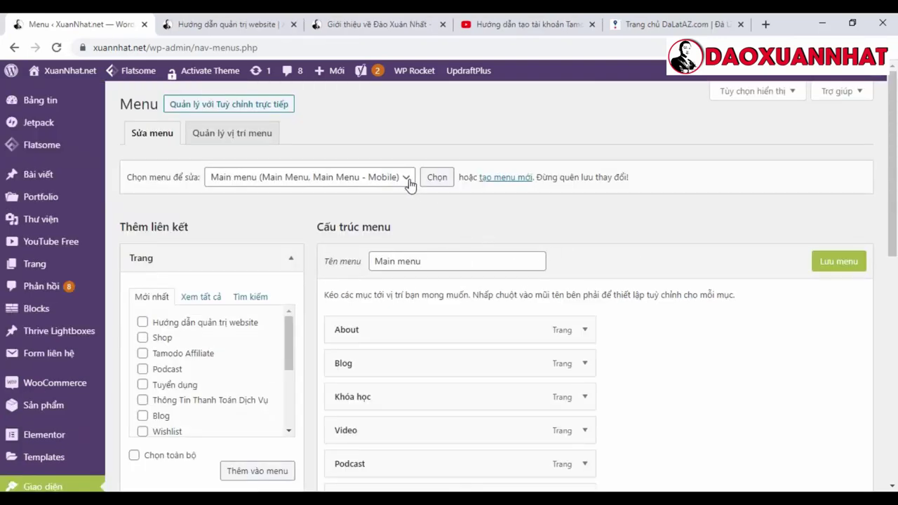
- Create a new navigation menu named Top Bar Menu
{"action": "left_click", "coordinate": [511, 177]}
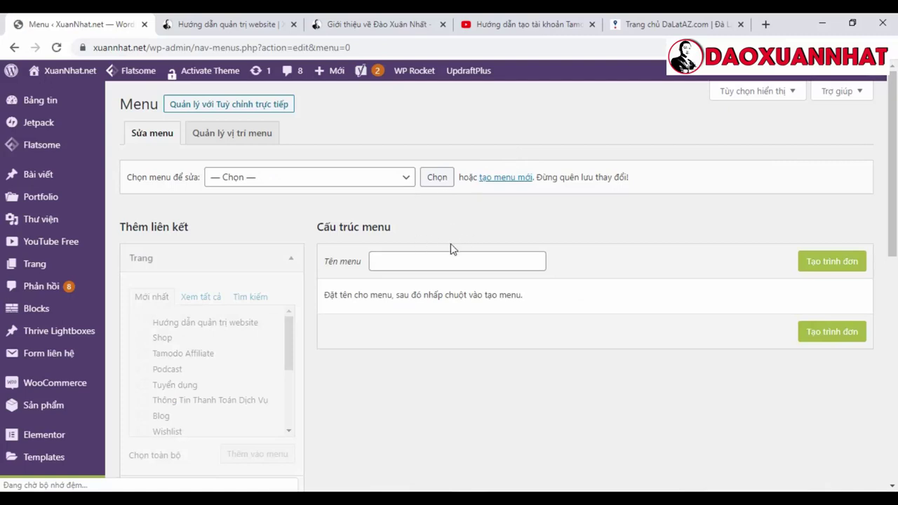
{"action": "left_click", "coordinate": [407, 178]}
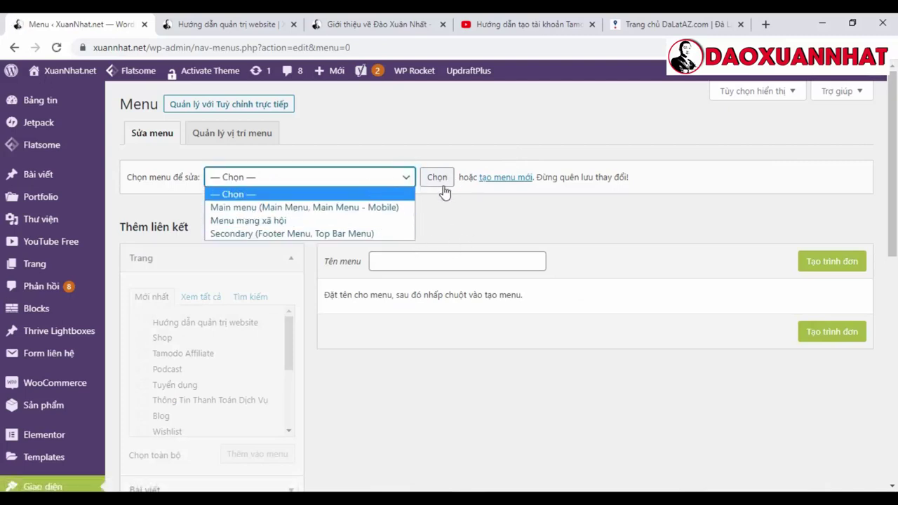
{"action": "left_click", "coordinate": [398, 261]}
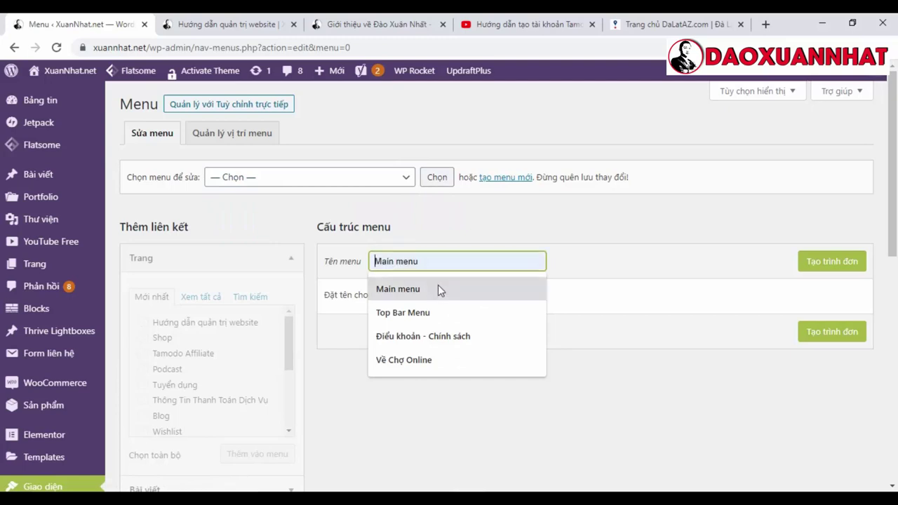
{"action": "left_click", "coordinate": [475, 314]}
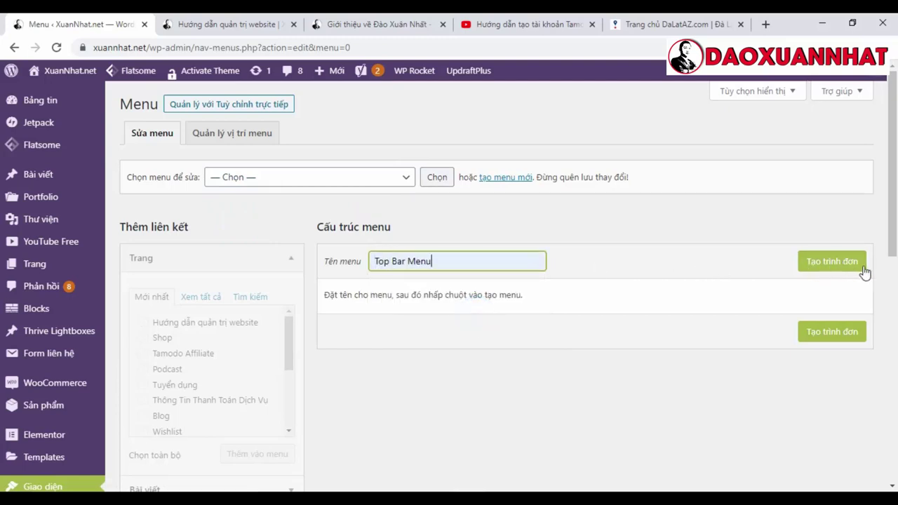
{"action": "scroll", "coordinate": [891, 239], "scroll_direction": "down", "scroll_amount": 1}
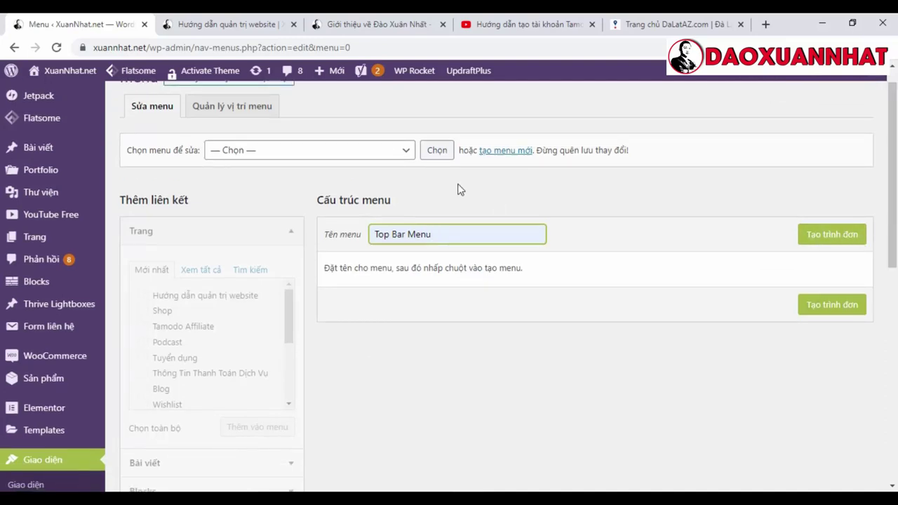
{"action": "left_click", "coordinate": [410, 153]}
{"action": "left_click", "coordinate": [702, 201]}
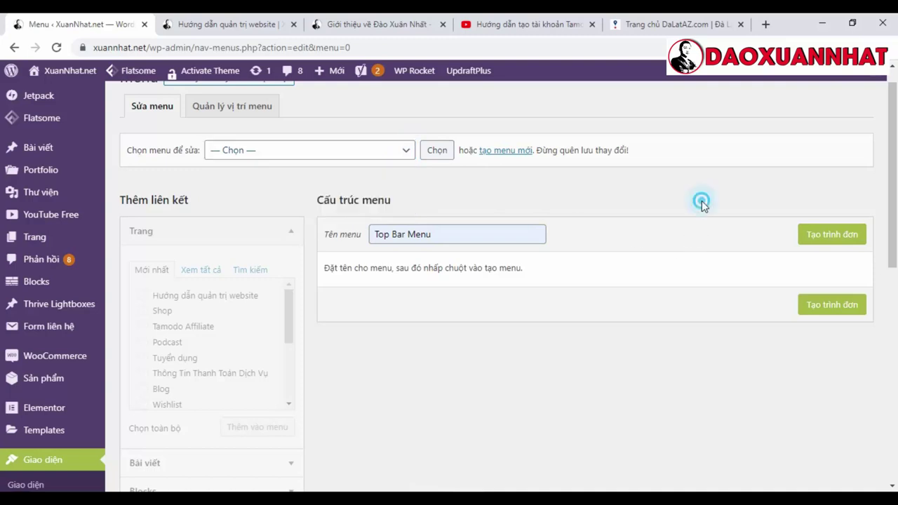
{"action": "left_click", "coordinate": [844, 233]}
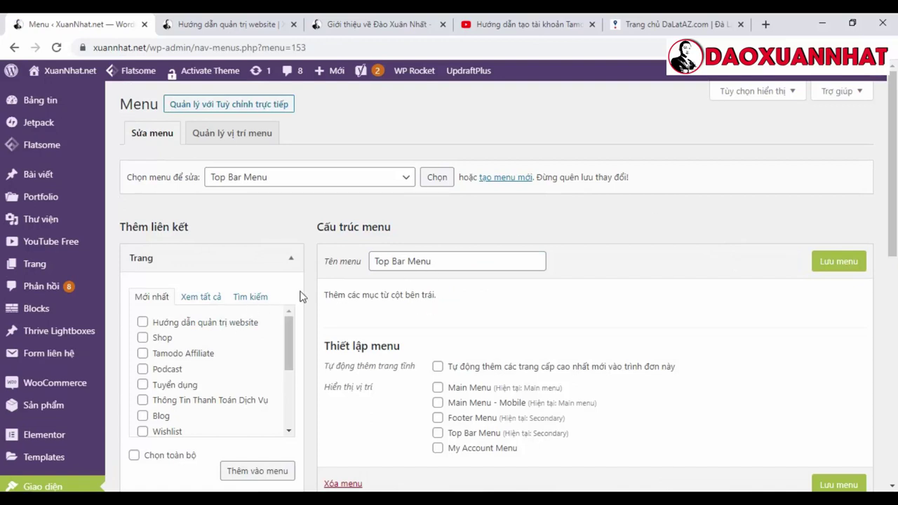
- Examine the link sources available for the new menu, including the full page list and the custom link fields
{"action": "scroll", "coordinate": [355, 325], "scroll_direction": "down", "scroll_amount": 1}
{"action": "left_click", "coordinate": [203, 231]}
{"action": "scroll", "coordinate": [295, 241], "scroll_direction": "down", "scroll_amount": 2}
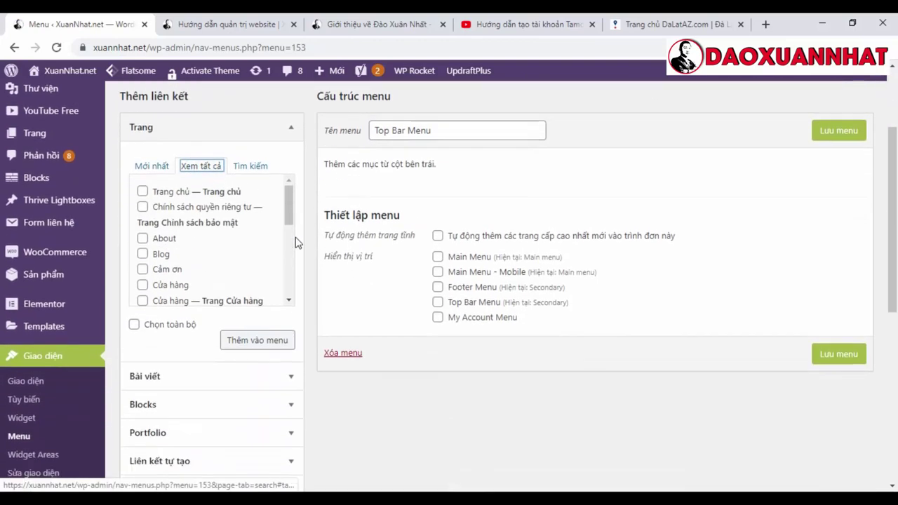
{"action": "scroll", "coordinate": [204, 312], "scroll_direction": "down", "scroll_amount": 1}
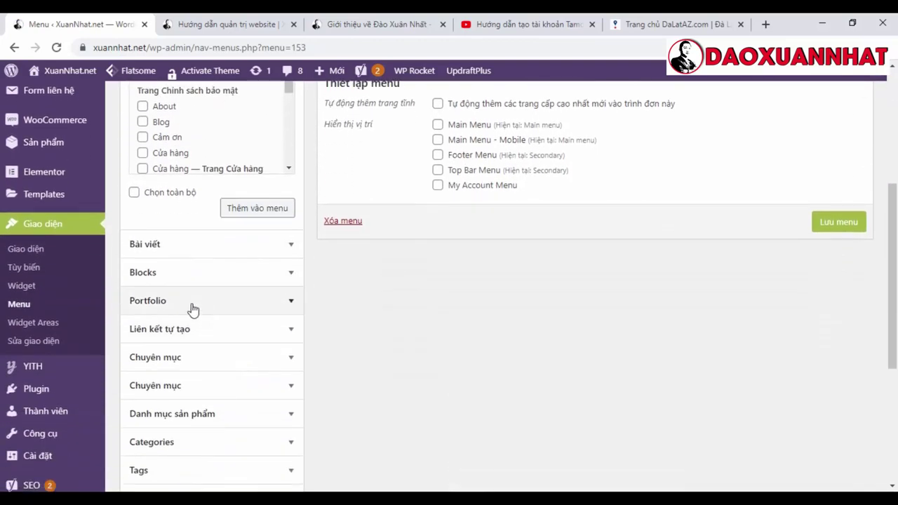
{"action": "left_click", "coordinate": [291, 330]}
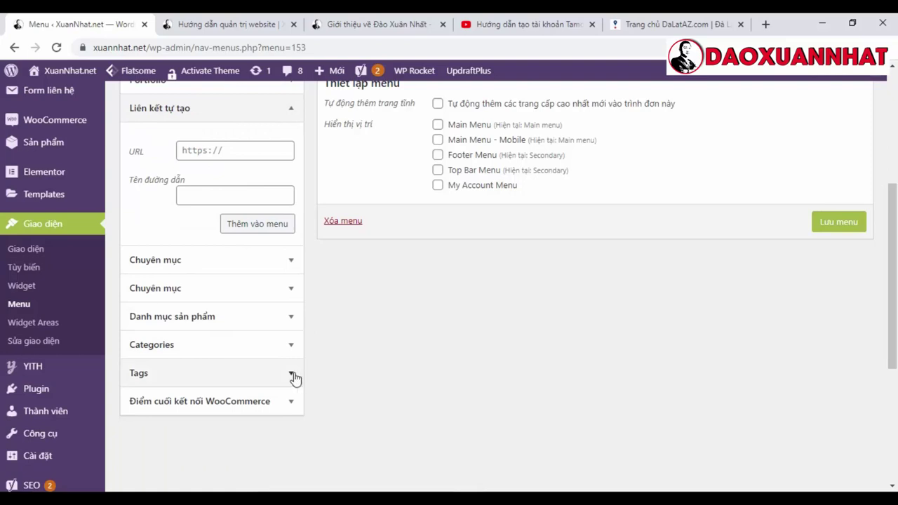
{"action": "scroll", "coordinate": [265, 385], "scroll_direction": "up", "scroll_amount": 3}
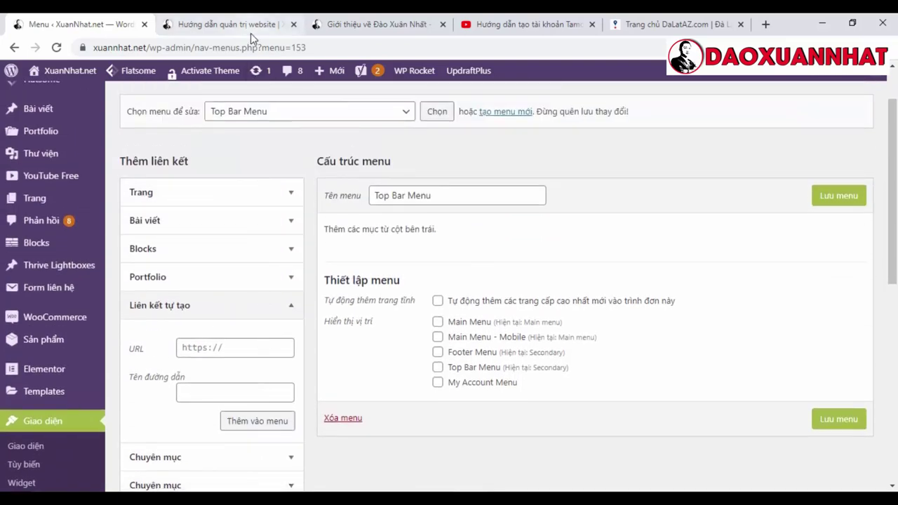
- Check the header navigation on the public About page and return to the menu editor
{"action": "left_click", "coordinate": [314, 23]}
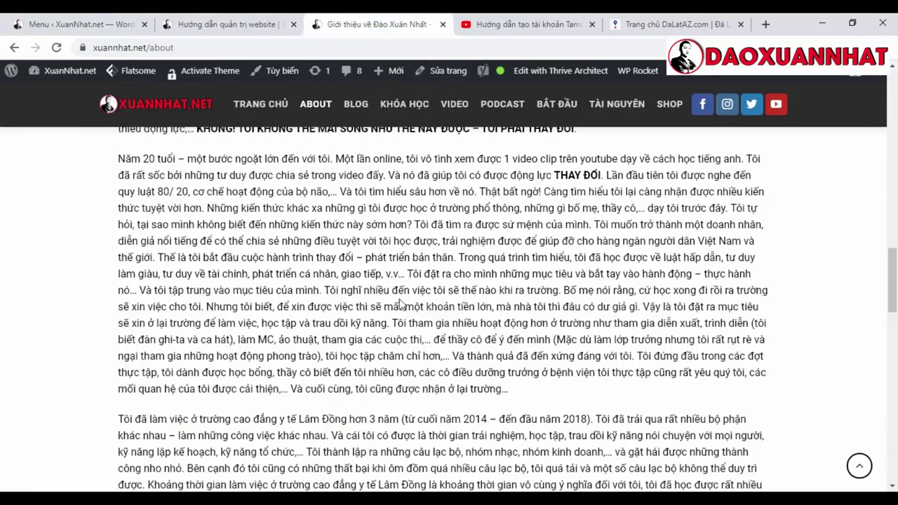
{"action": "scroll", "coordinate": [242, 113], "scroll_direction": "up", "scroll_amount": 4}
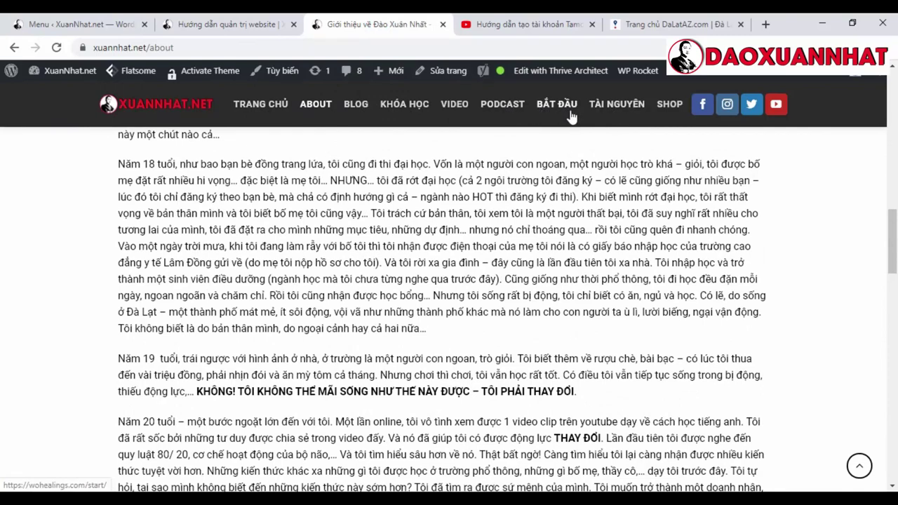
{"action": "left_click", "coordinate": [63, 24]}
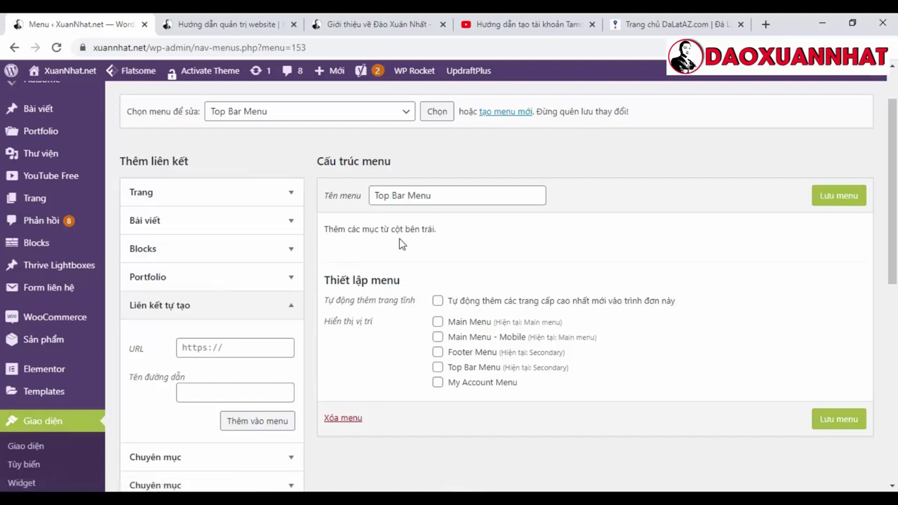
- Add the pages Trang chủ and Chính sách quyền riêng tư to the Top Bar Menu
{"action": "left_click", "coordinate": [286, 194]}
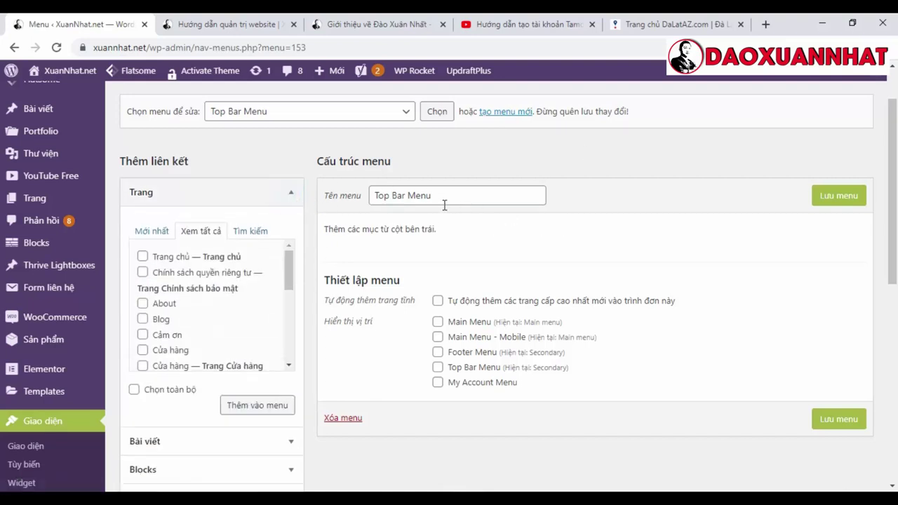
{"action": "left_click", "coordinate": [144, 257]}
{"action": "left_click", "coordinate": [143, 273]}
{"action": "left_click", "coordinate": [261, 408]}
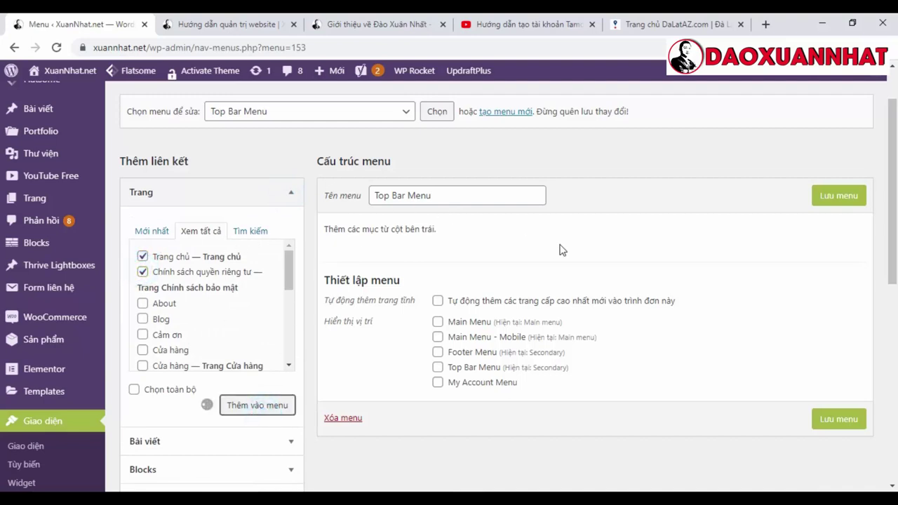
{"action": "scroll", "coordinate": [233, 334], "scroll_direction": "down", "scroll_amount": 2}
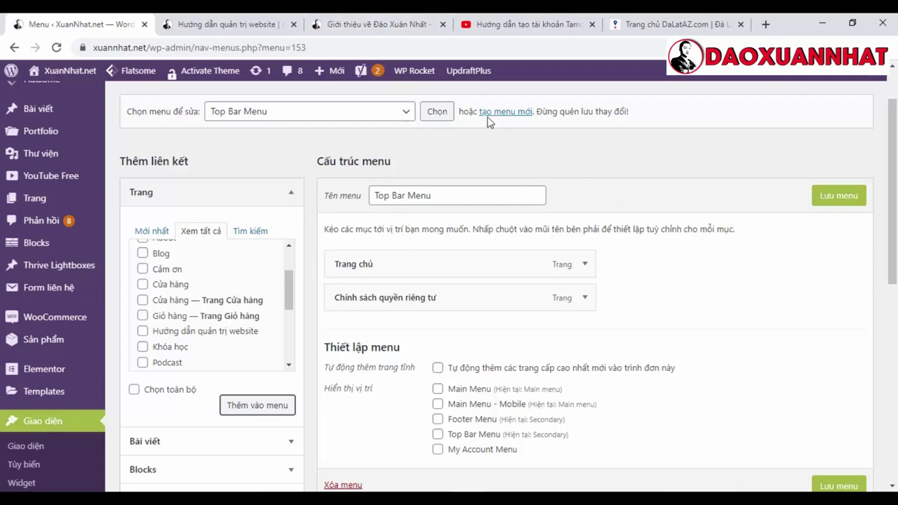
- Switch to PowerPoint to review the slide listing the website administration topics, and return to the menu editor
{"action": "left_click", "coordinate": [377, 27]}
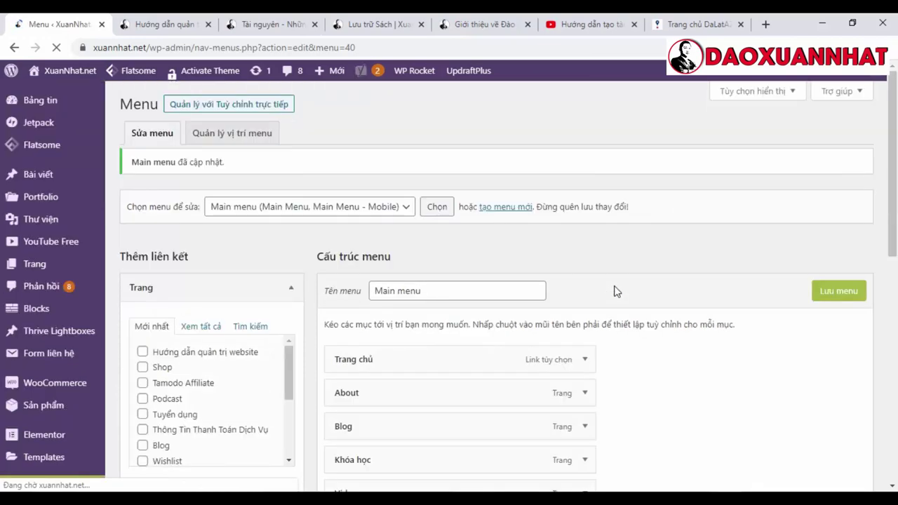
{"action": "mouse_move", "coordinate": [692, 500]}
{"action": "left_click", "coordinate": [680, 440]}
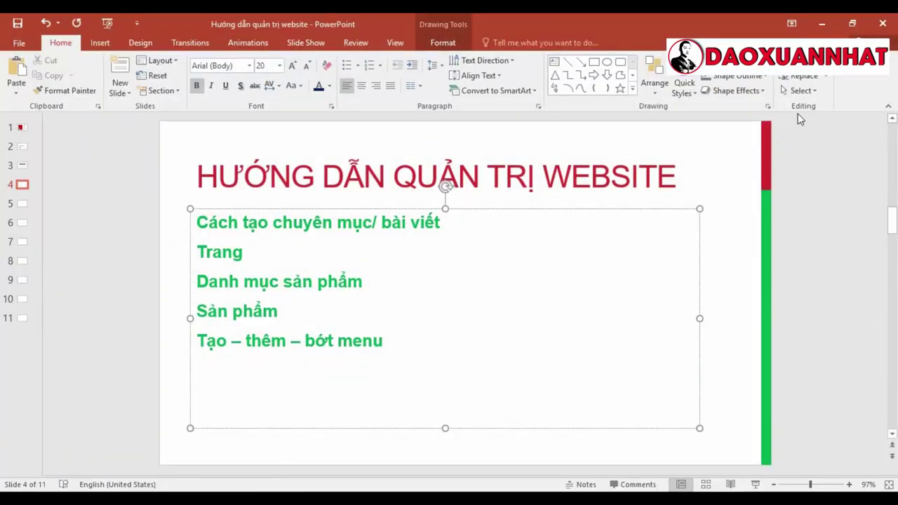
{"action": "left_click", "coordinate": [821, 23]}
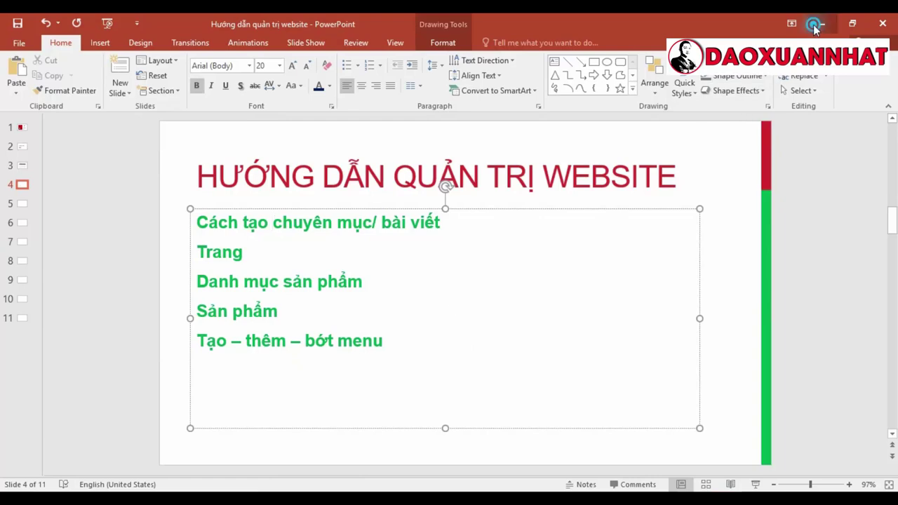
{"action": "mouse_move", "coordinate": [890, 136]}
{"action": "left_mouse_down"}
{"action": "mouse_move", "coordinate": [890, 281]}
{"action": "mouse_move", "coordinate": [892, 137]}
{"action": "left_mouse_up"}
{"action": "left_click", "coordinate": [695, 491]}
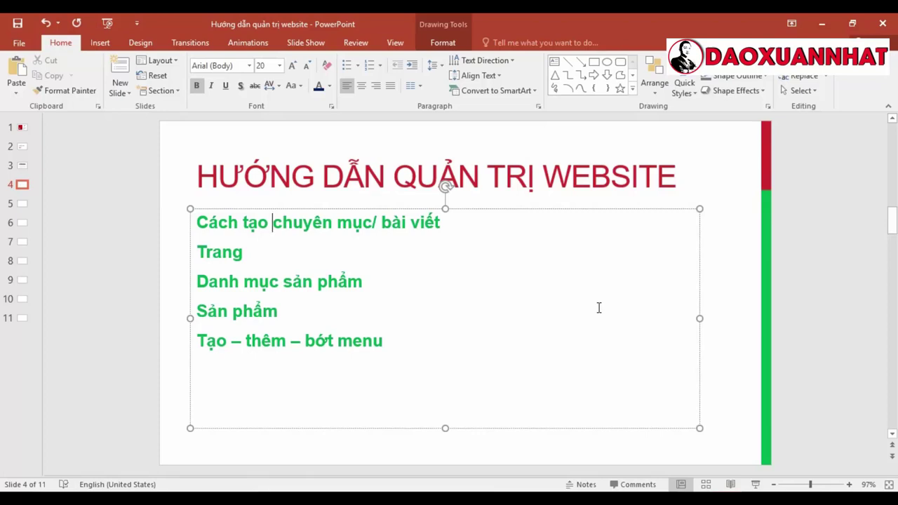
{"action": "left_click", "coordinate": [822, 23]}
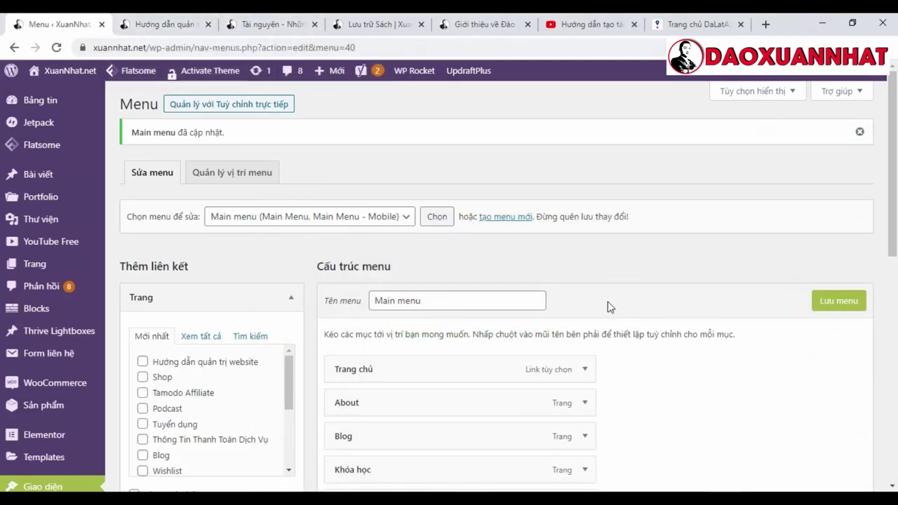
- Review the main menu's items and bring up the website administration topics slide in PowerPoint
{"action": "scroll", "coordinate": [604, 309], "scroll_direction": "down", "scroll_amount": 2}
{"action": "scroll", "coordinate": [502, 184], "scroll_direction": "down", "scroll_amount": 2}
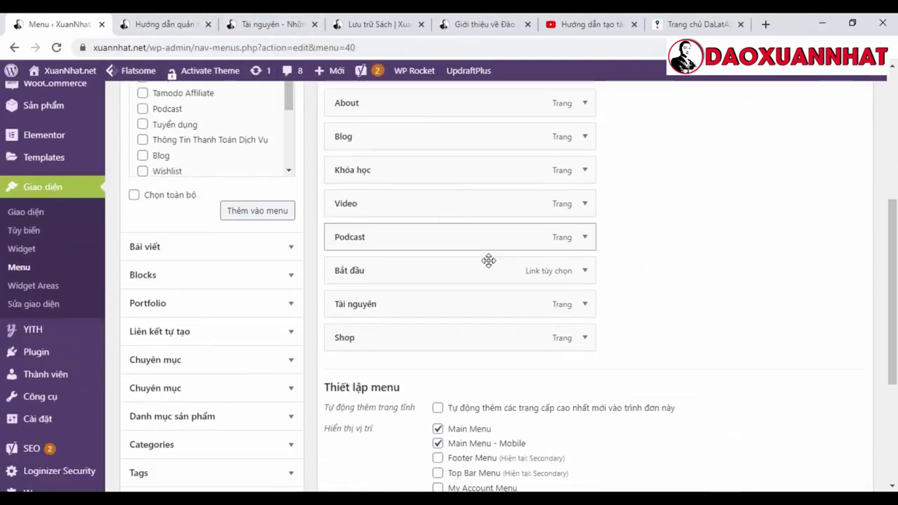
{"action": "left_click_drag", "start_coordinate": [893, 268], "coordinate": [896, 188]}
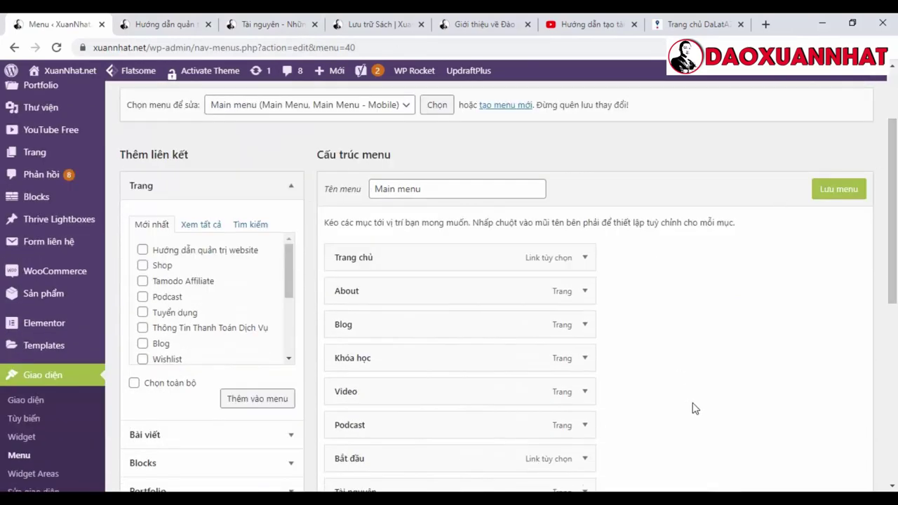
{"action": "left_click", "coordinate": [627, 435]}
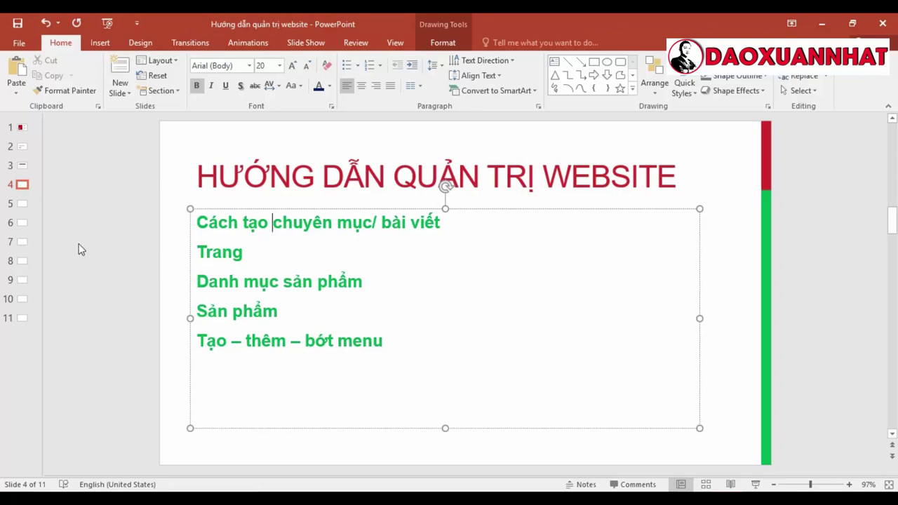
{"action": "left_click", "coordinate": [96, 220]}
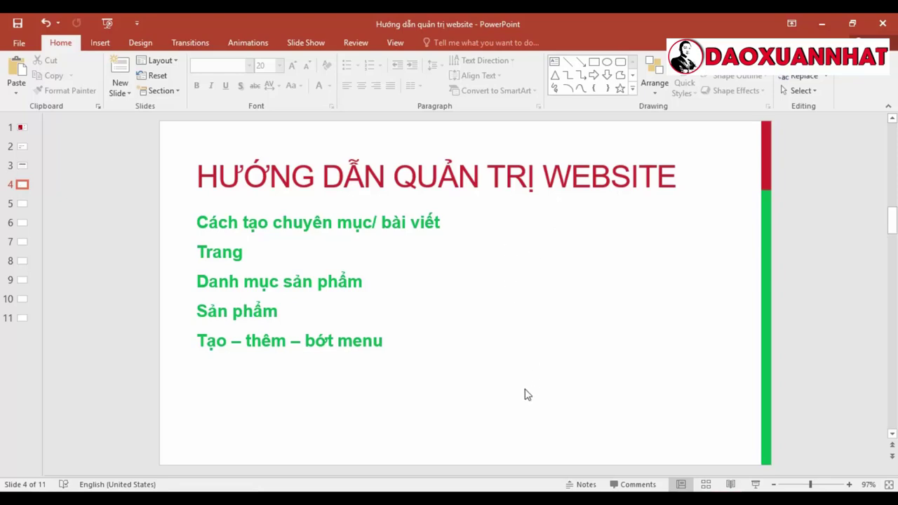
- Switch back to the WordPress dashboard in the browser and open the WooCommerce orders list
{"action": "left_click", "coordinate": [461, 484]}
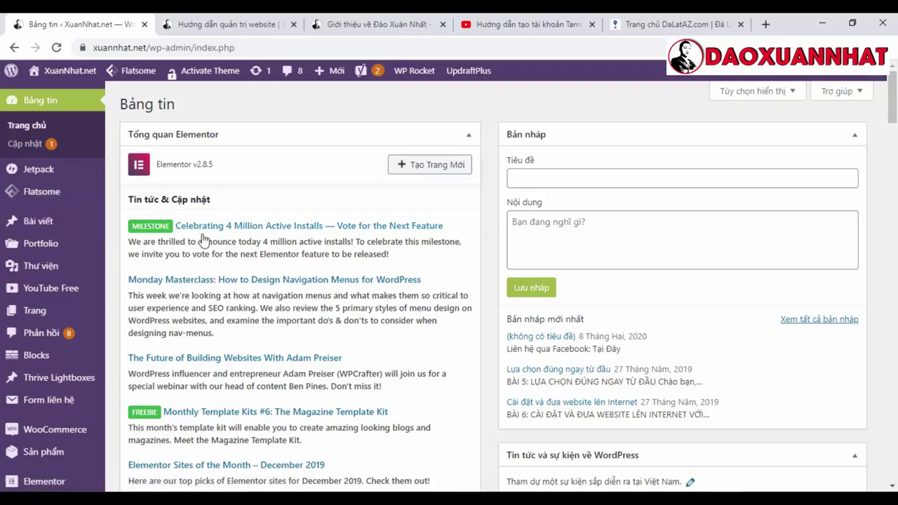
{"action": "mouse_move", "coordinate": [46, 435]}
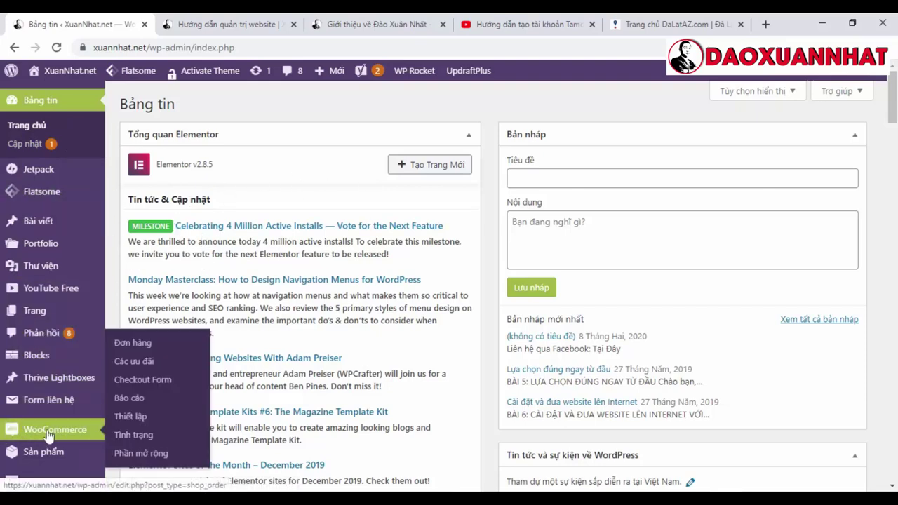
{"action": "left_click", "coordinate": [135, 345]}
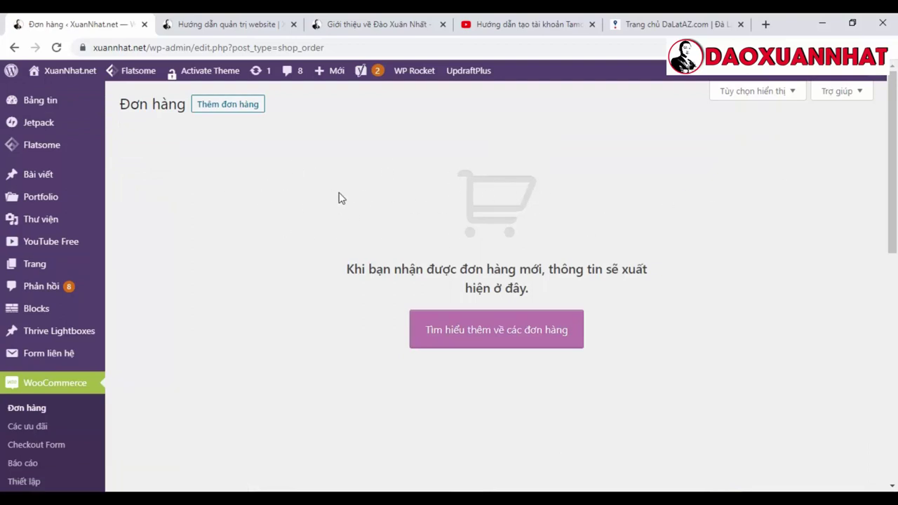
- Switch to the KDOLAZ Academy dashboard in Opera and open its WooCommerce orders list (Đơn hàng)
{"action": "scroll", "coordinate": [886, 150], "scroll_direction": "down", "scroll_amount": 3}
{"action": "scroll", "coordinate": [877, 136], "scroll_direction": "up", "scroll_amount": 3}
{"action": "left_click", "coordinate": [331, 450]}
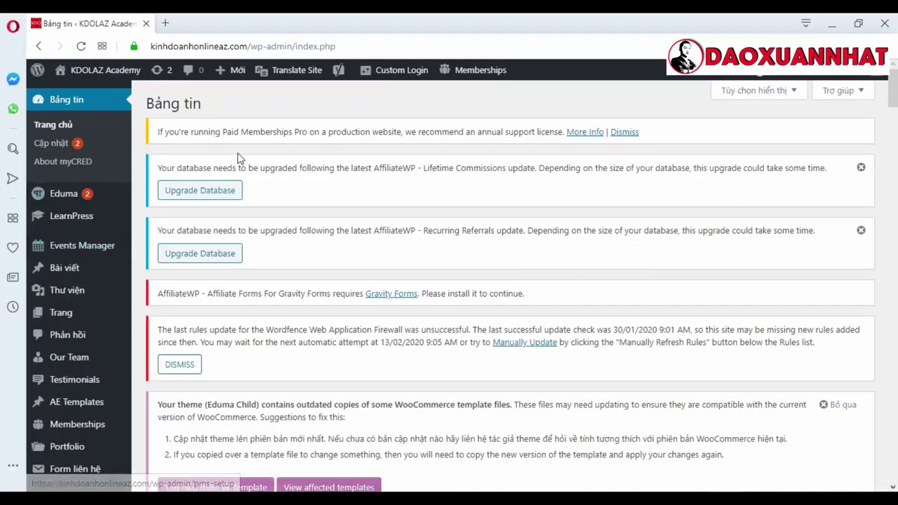
{"action": "scroll", "coordinate": [895, 70], "scroll_direction": "down", "scroll_amount": 3}
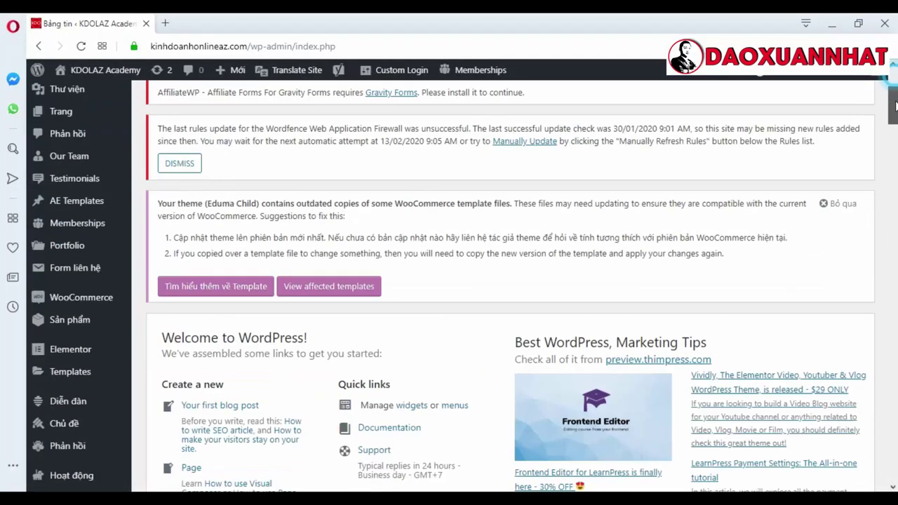
{"action": "scroll", "coordinate": [894, 74], "scroll_direction": "up", "scroll_amount": 3}
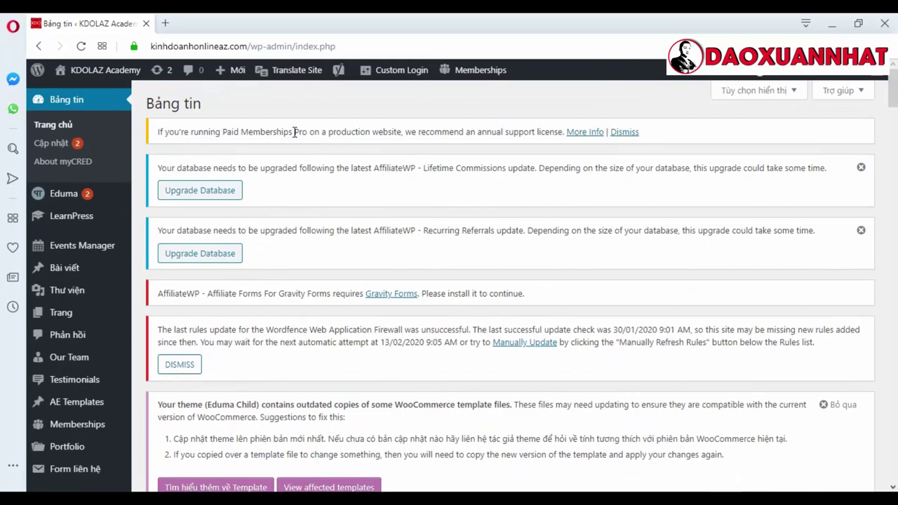
{"action": "left_click_drag", "start_coordinate": [893, 95], "coordinate": [893, 113]}
{"action": "mouse_move", "coordinate": [74, 224]}
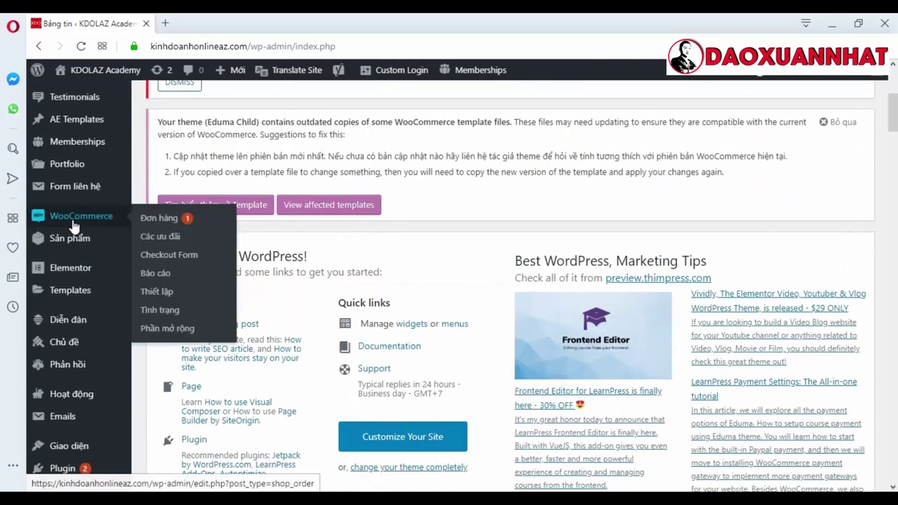
{"action": "left_click", "coordinate": [159, 217]}
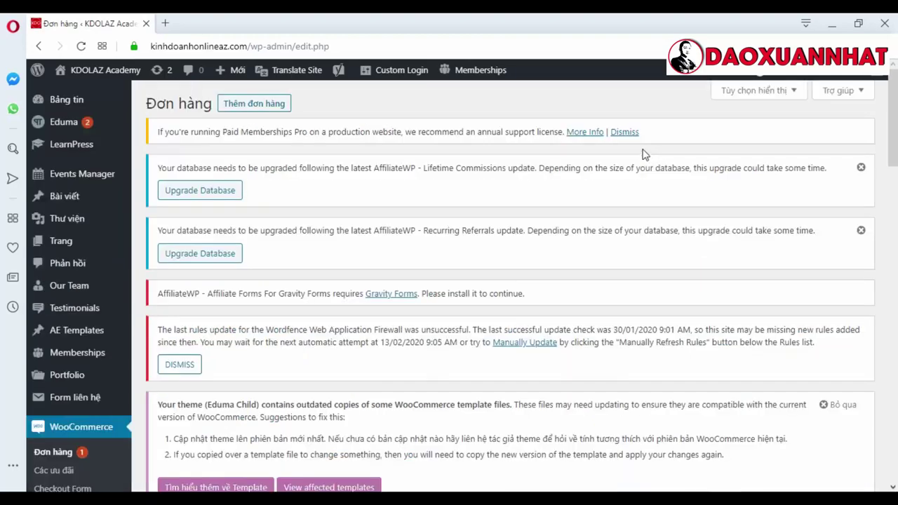
- Review the order statuses in the list, then open the order marked Đang xử lý and view its details
{"action": "left_click_drag", "start_coordinate": [896, 90], "coordinate": [896, 201]}
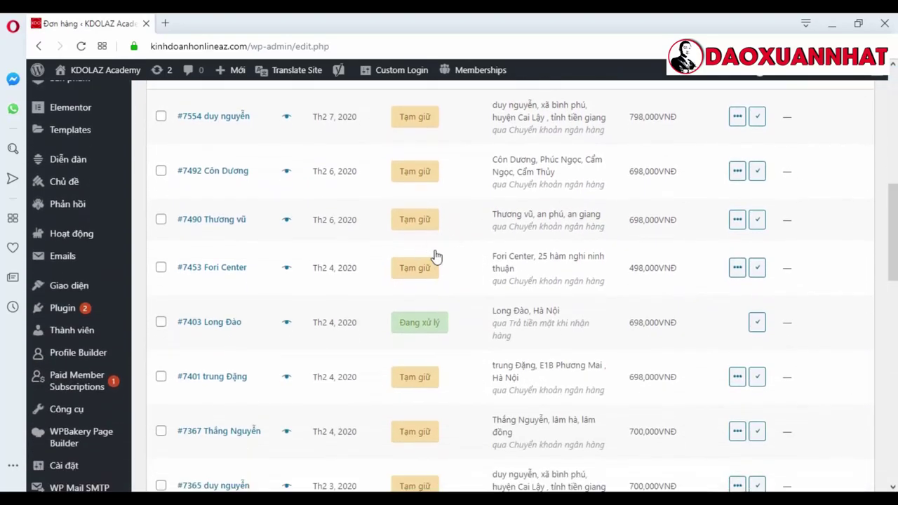
{"action": "scroll", "coordinate": [435, 257], "scroll_direction": "down", "scroll_amount": 4}
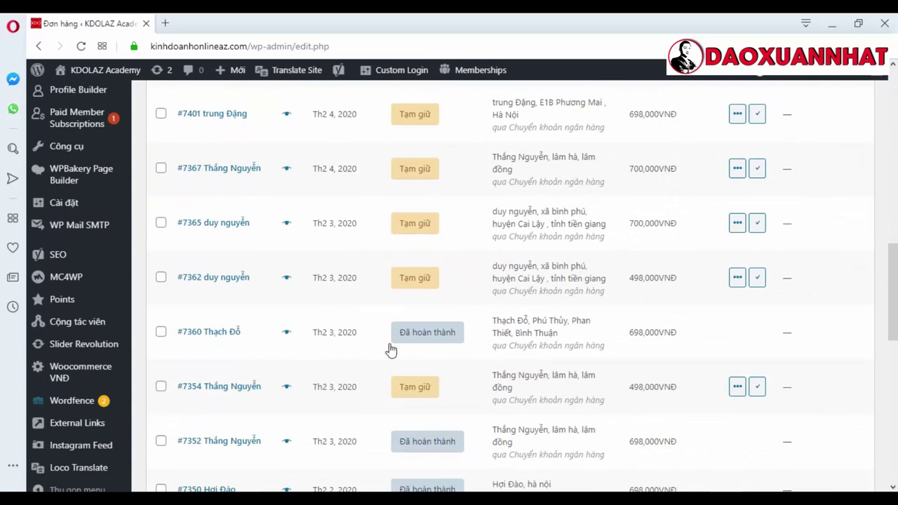
{"action": "scroll", "coordinate": [462, 327], "scroll_direction": "down", "scroll_amount": 2}
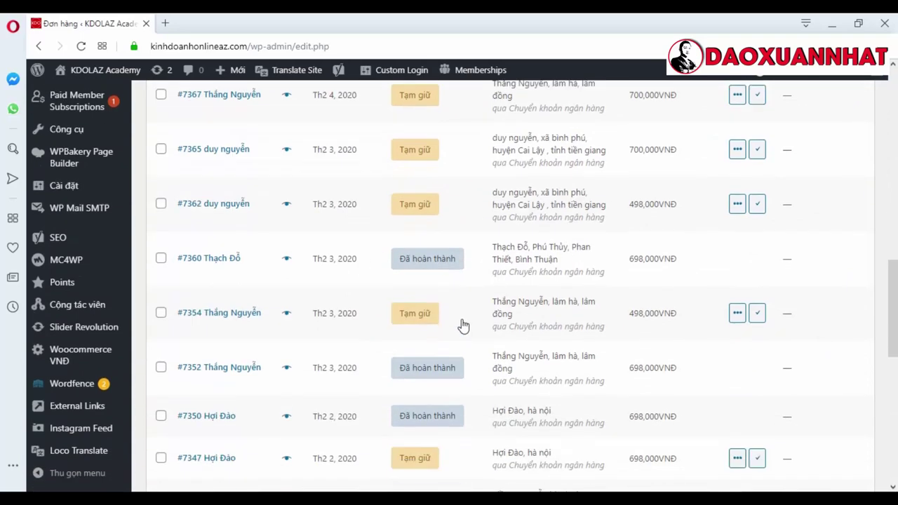
{"action": "scroll", "coordinate": [427, 353], "scroll_direction": "up", "scroll_amount": 2}
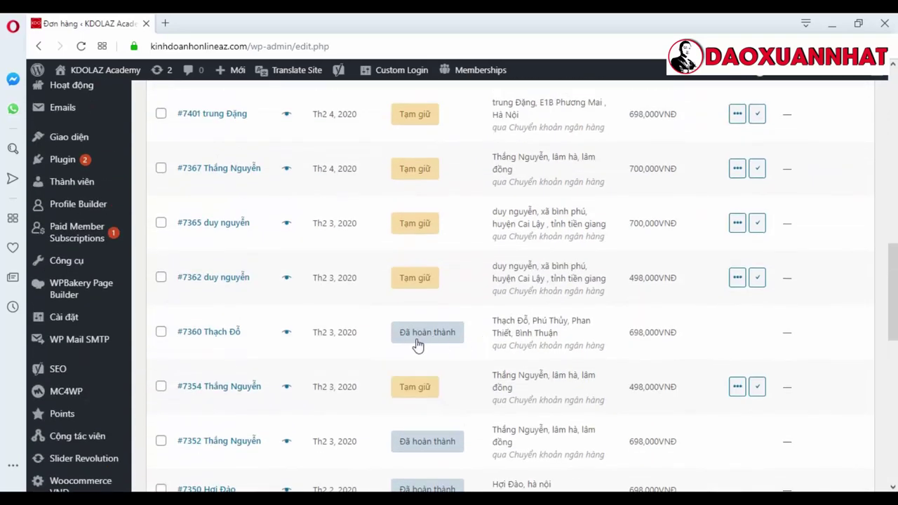
{"action": "scroll", "coordinate": [462, 343], "scroll_direction": "up", "scroll_amount": 3}
{"action": "scroll", "coordinate": [463, 342], "scroll_direction": "up", "scroll_amount": 1}
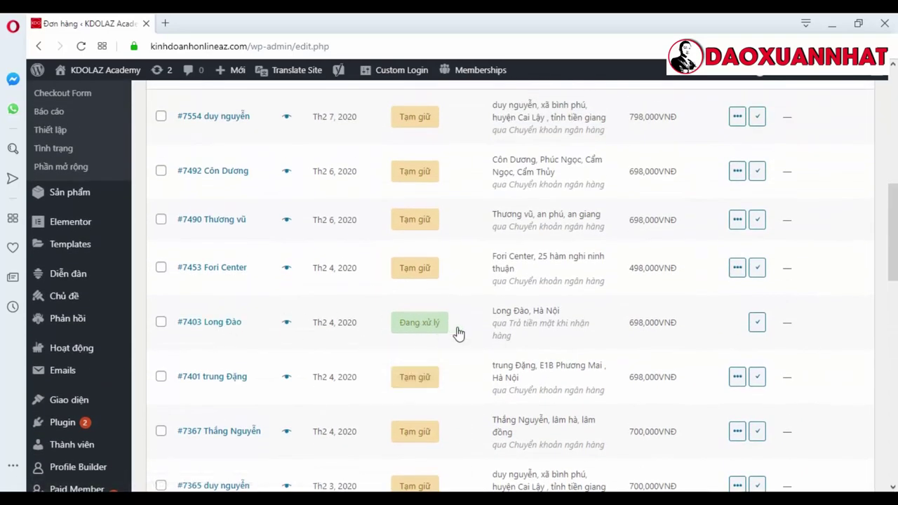
{"action": "left_click", "coordinate": [222, 324]}
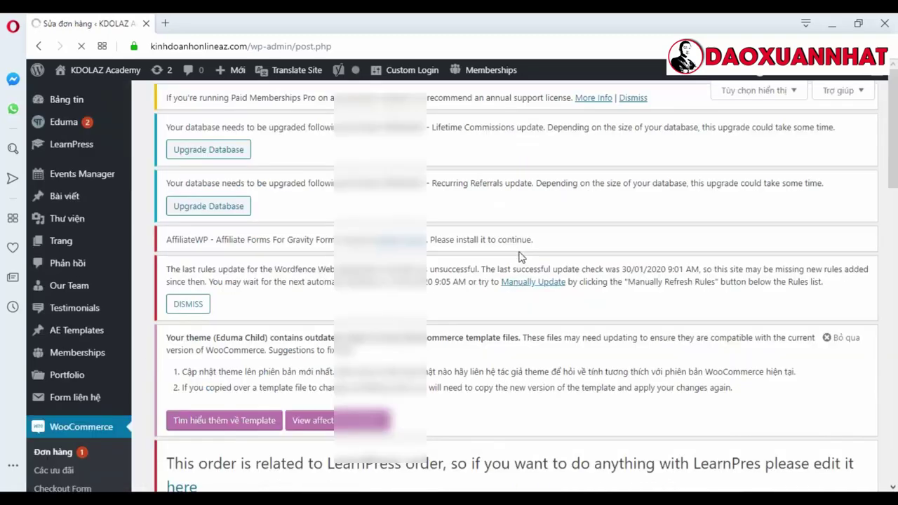
{"action": "scroll", "coordinate": [895, 125], "scroll_direction": "up", "scroll_amount": 1}
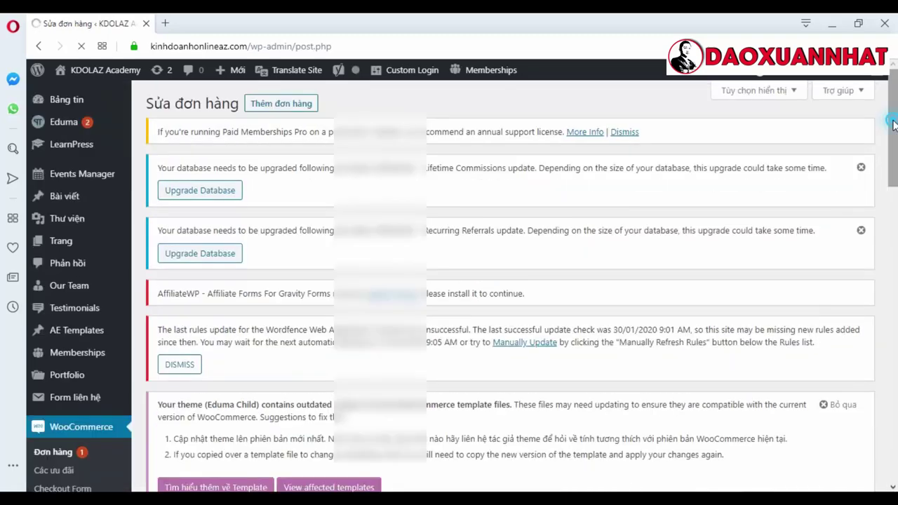
{"action": "left_click_drag", "start_coordinate": [895, 125], "coordinate": [896, 254]}
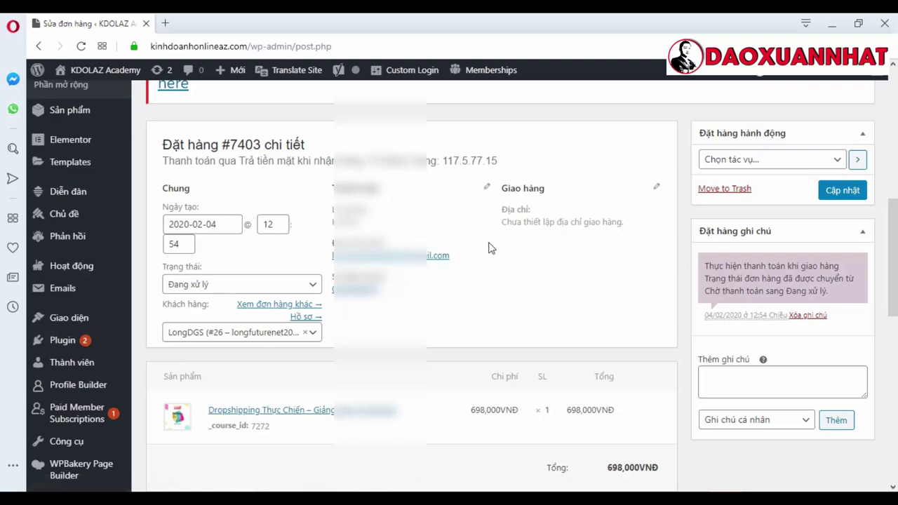
- Examine all status options available for the order under Trạng thái, leaving the selection as it is
{"action": "left_click", "coordinate": [309, 286]}
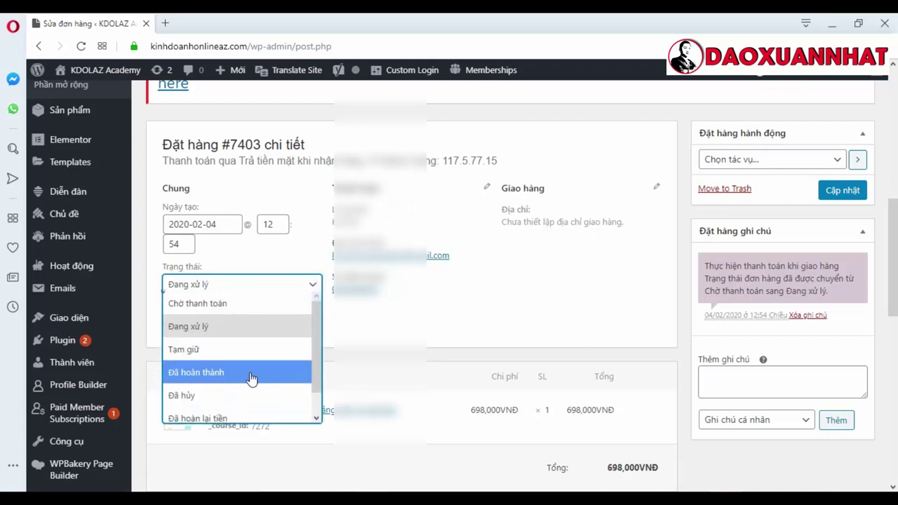
{"action": "scroll", "coordinate": [319, 349], "scroll_direction": "down", "scroll_amount": 1}
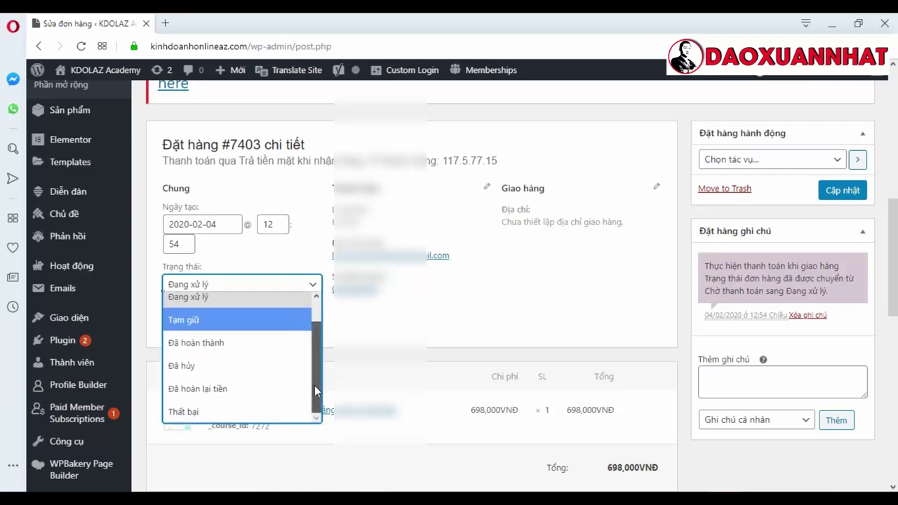
{"action": "scroll", "coordinate": [319, 354], "scroll_direction": "up", "scroll_amount": 1}
{"action": "scroll", "coordinate": [319, 357], "scroll_direction": "down", "scroll_amount": 1}
{"action": "scroll", "coordinate": [321, 393], "scroll_direction": "up", "scroll_amount": 1}
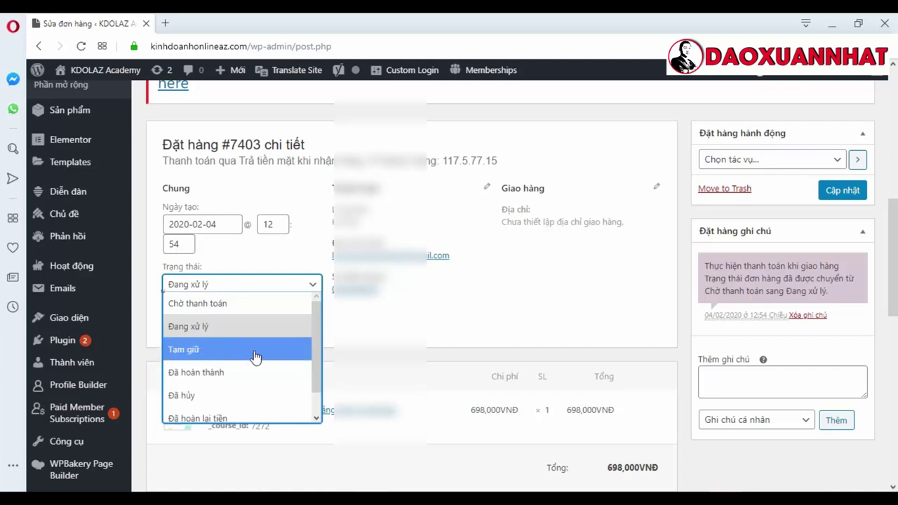
{"action": "scroll", "coordinate": [309, 312], "scroll_direction": "down", "scroll_amount": 1}
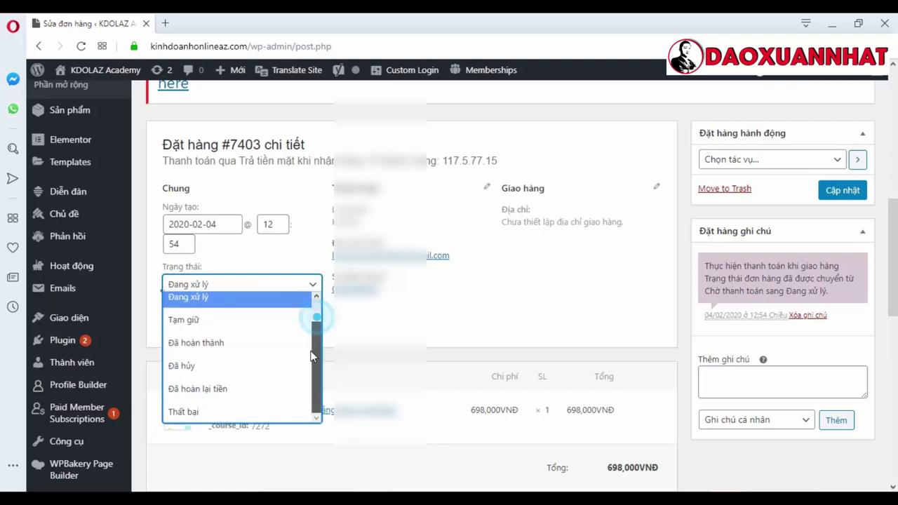
{"action": "scroll", "coordinate": [305, 316], "scroll_direction": "up", "scroll_amount": 1}
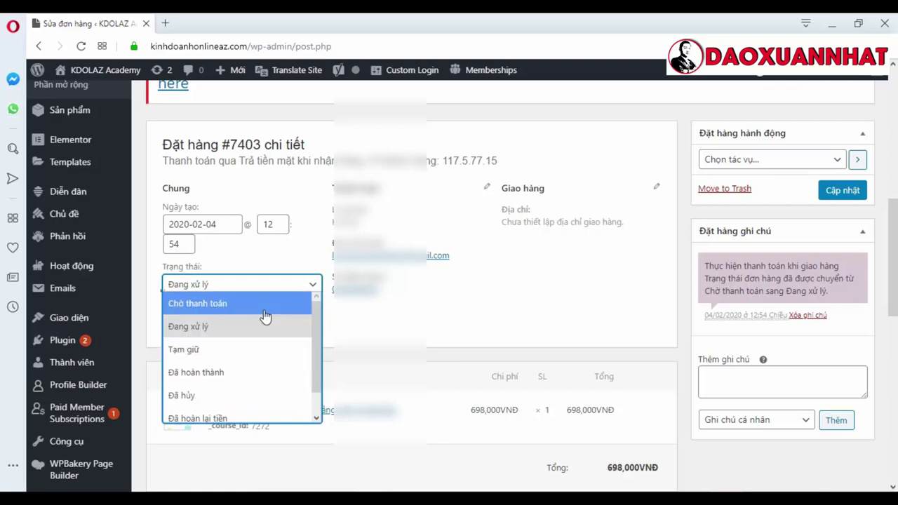
{"action": "left_click", "coordinate": [646, 166]}
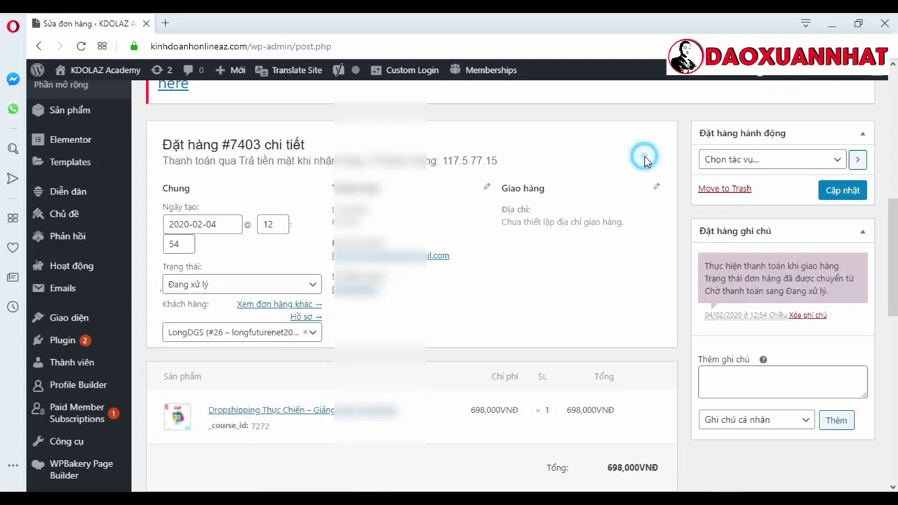
- Examine the available order actions under Đặt hàng hành động without choosing one, and review the order's product and notes sections
{"action": "left_click", "coordinate": [835, 160]}
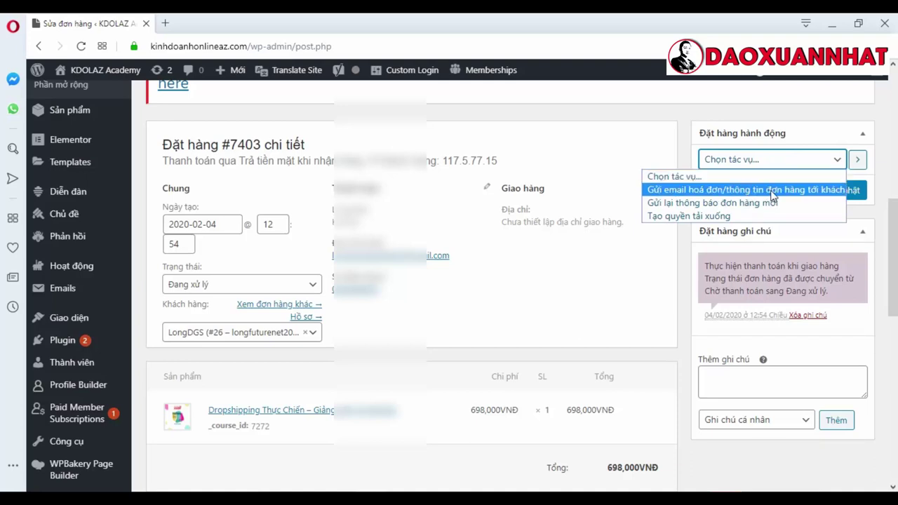
{"action": "left_click", "coordinate": [885, 117]}
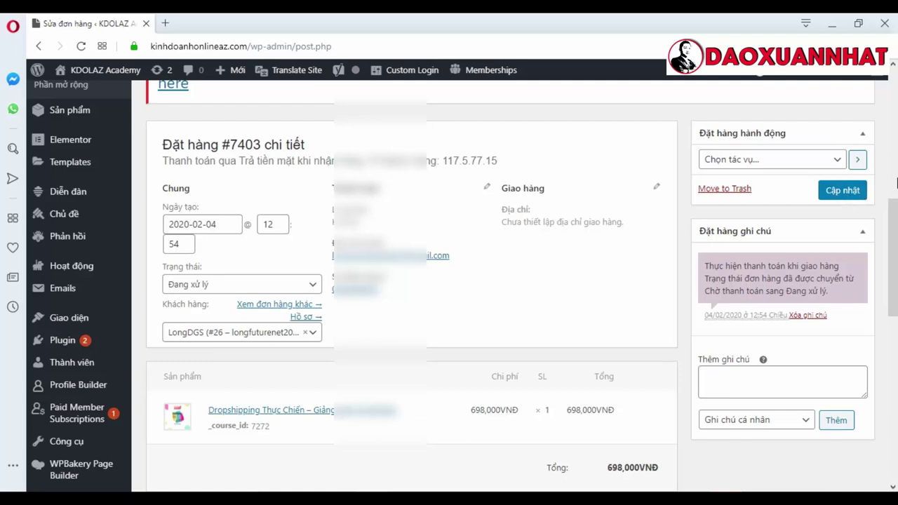
{"action": "scroll", "coordinate": [896, 235], "scroll_direction": "down", "scroll_amount": 2}
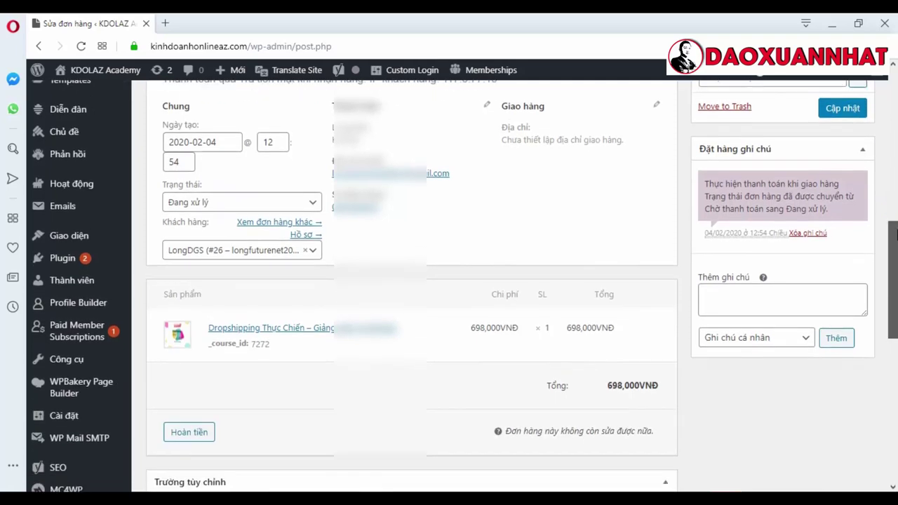
{"action": "scroll", "coordinate": [896, 235], "scroll_direction": "up", "scroll_amount": 2}
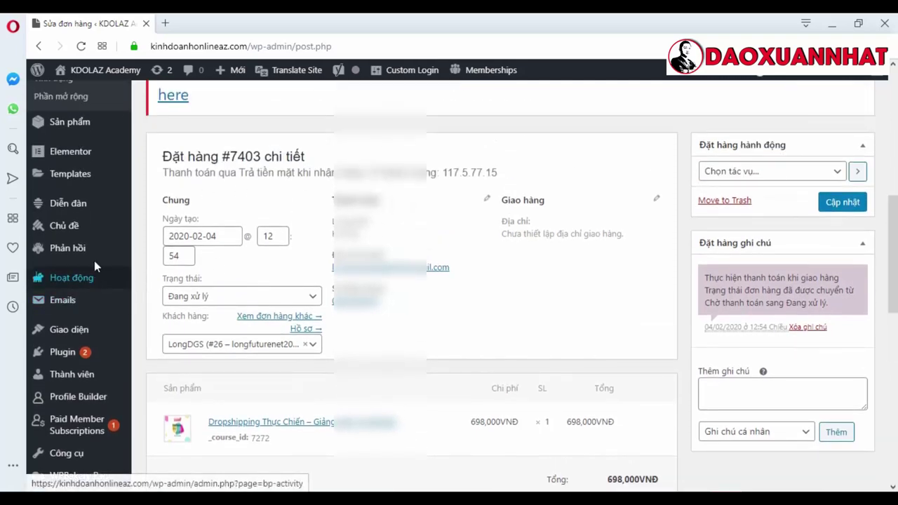
{"action": "scroll", "coordinate": [94, 261], "scroll_direction": "up", "scroll_amount": 4}
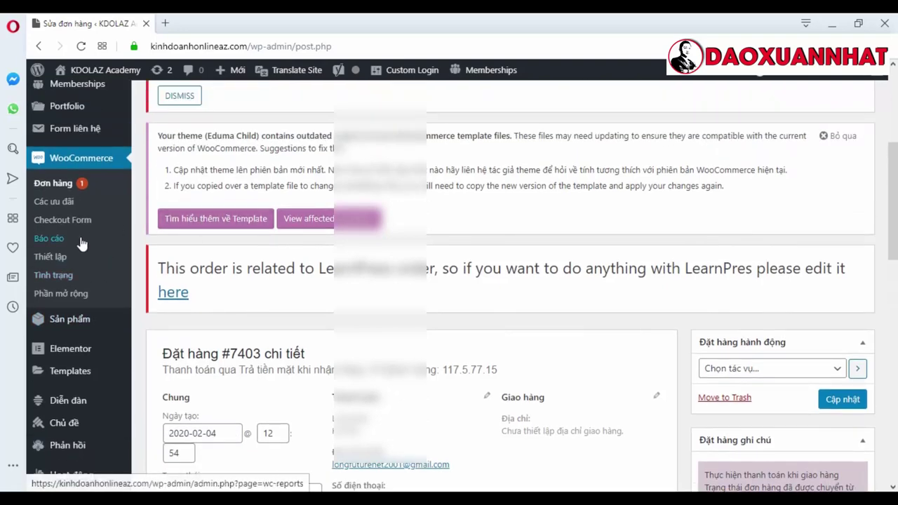